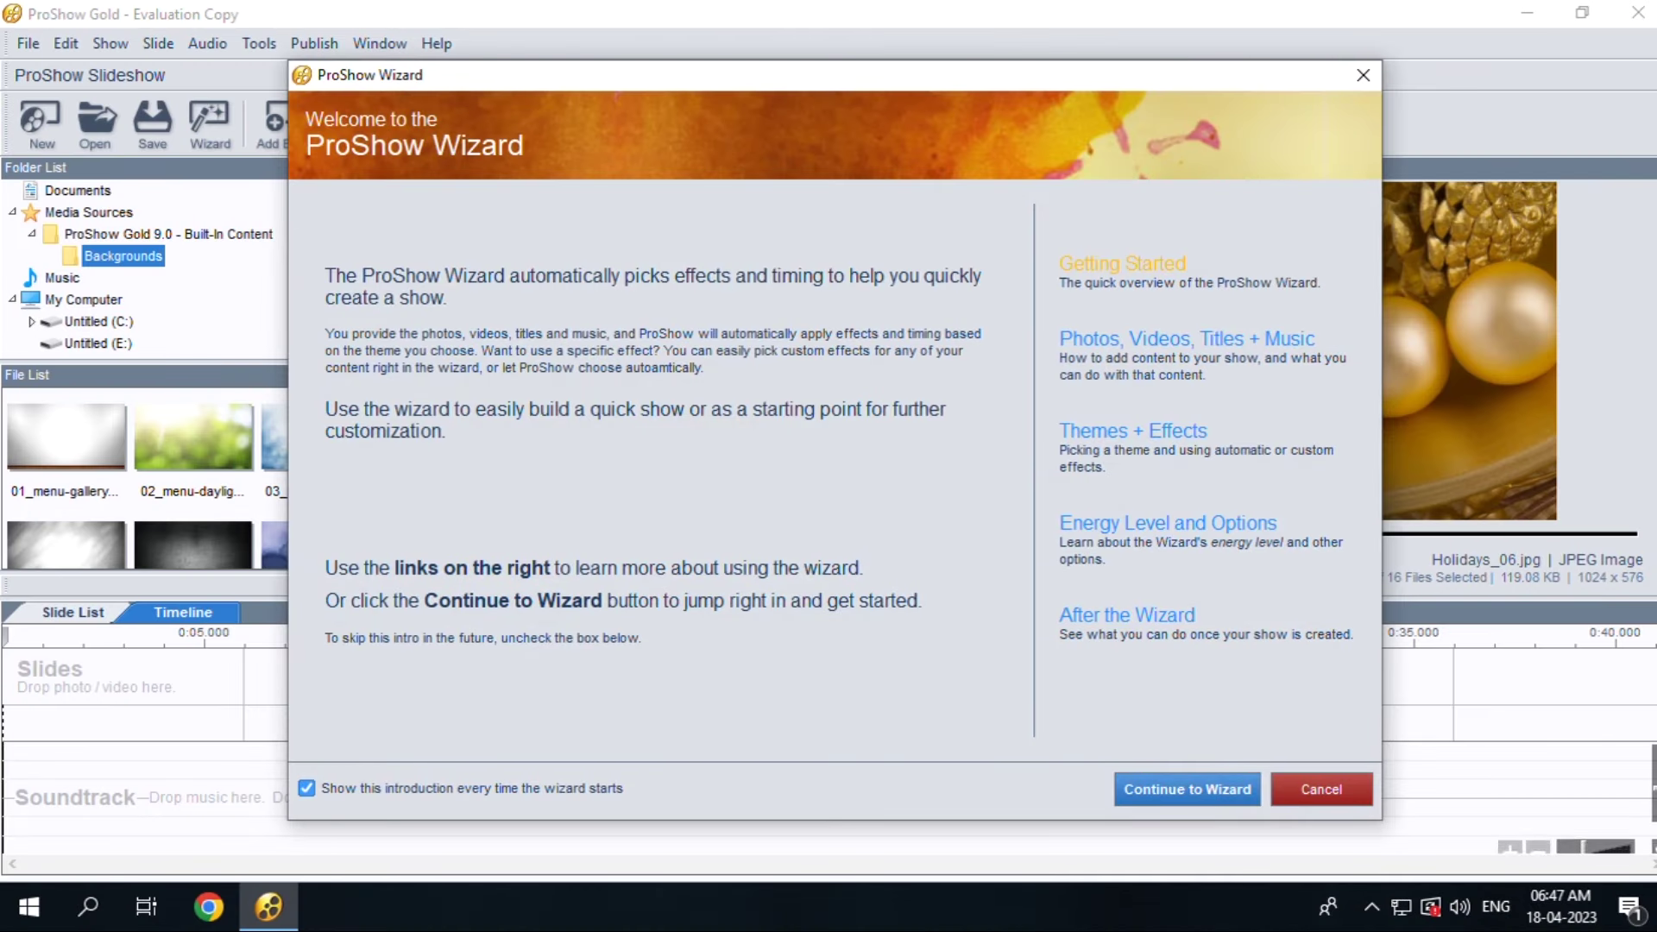
Continue past the wizard introduction and look through the available themes for the new show
left_click(1187, 789)
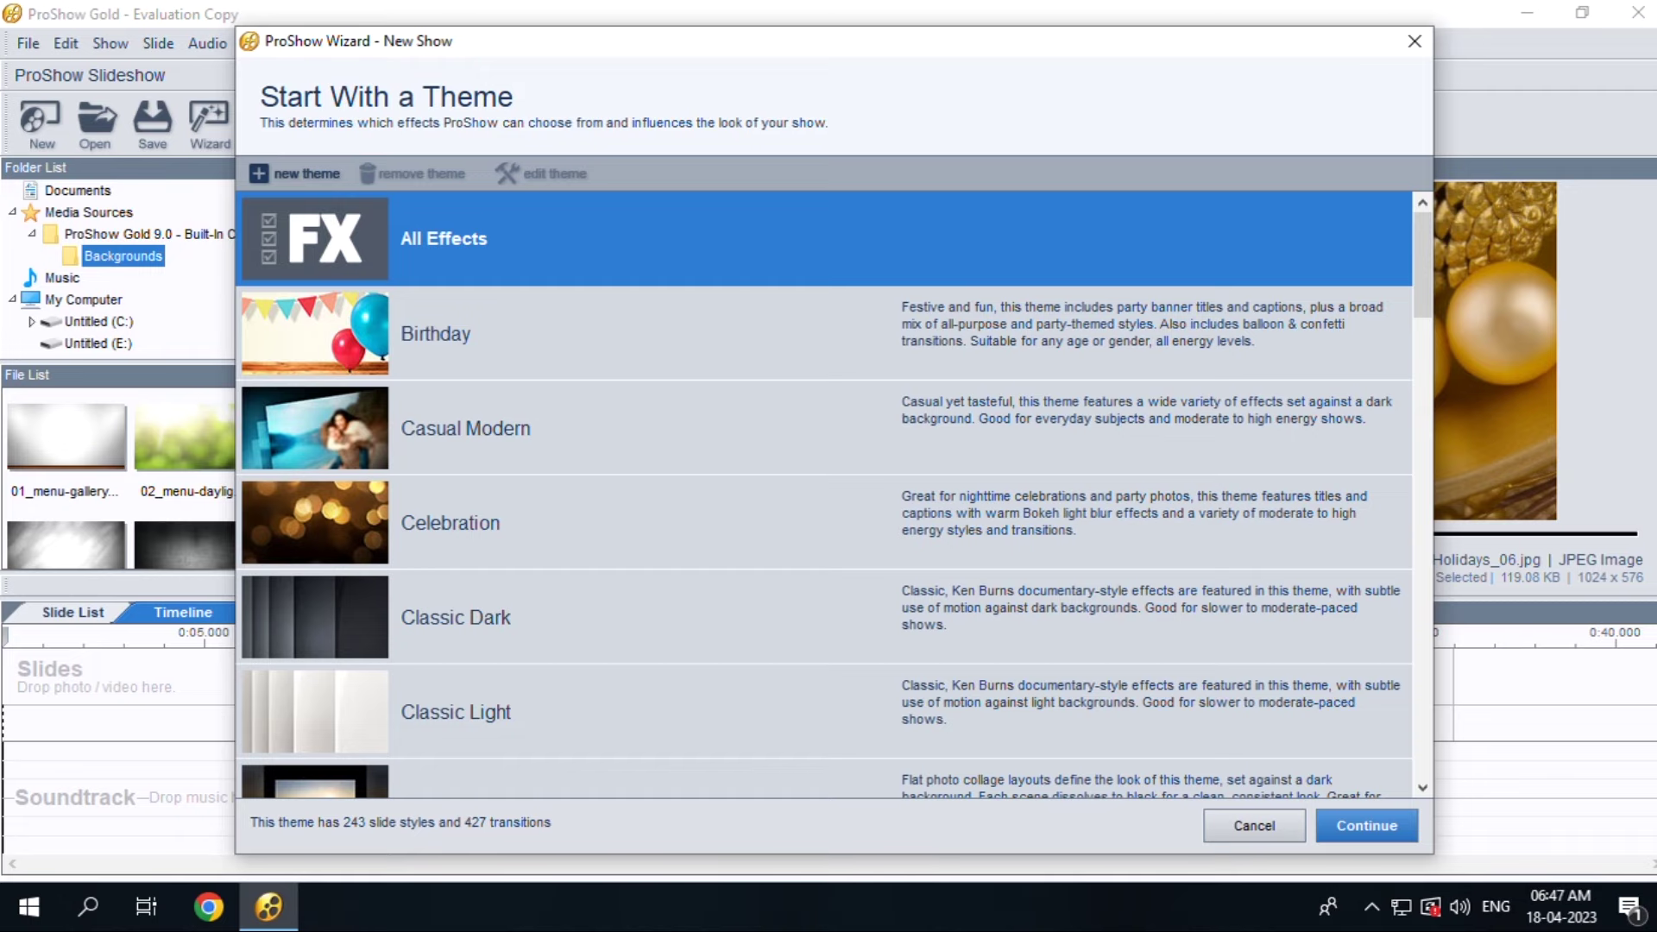
scroll(824, 496, "down", 15)
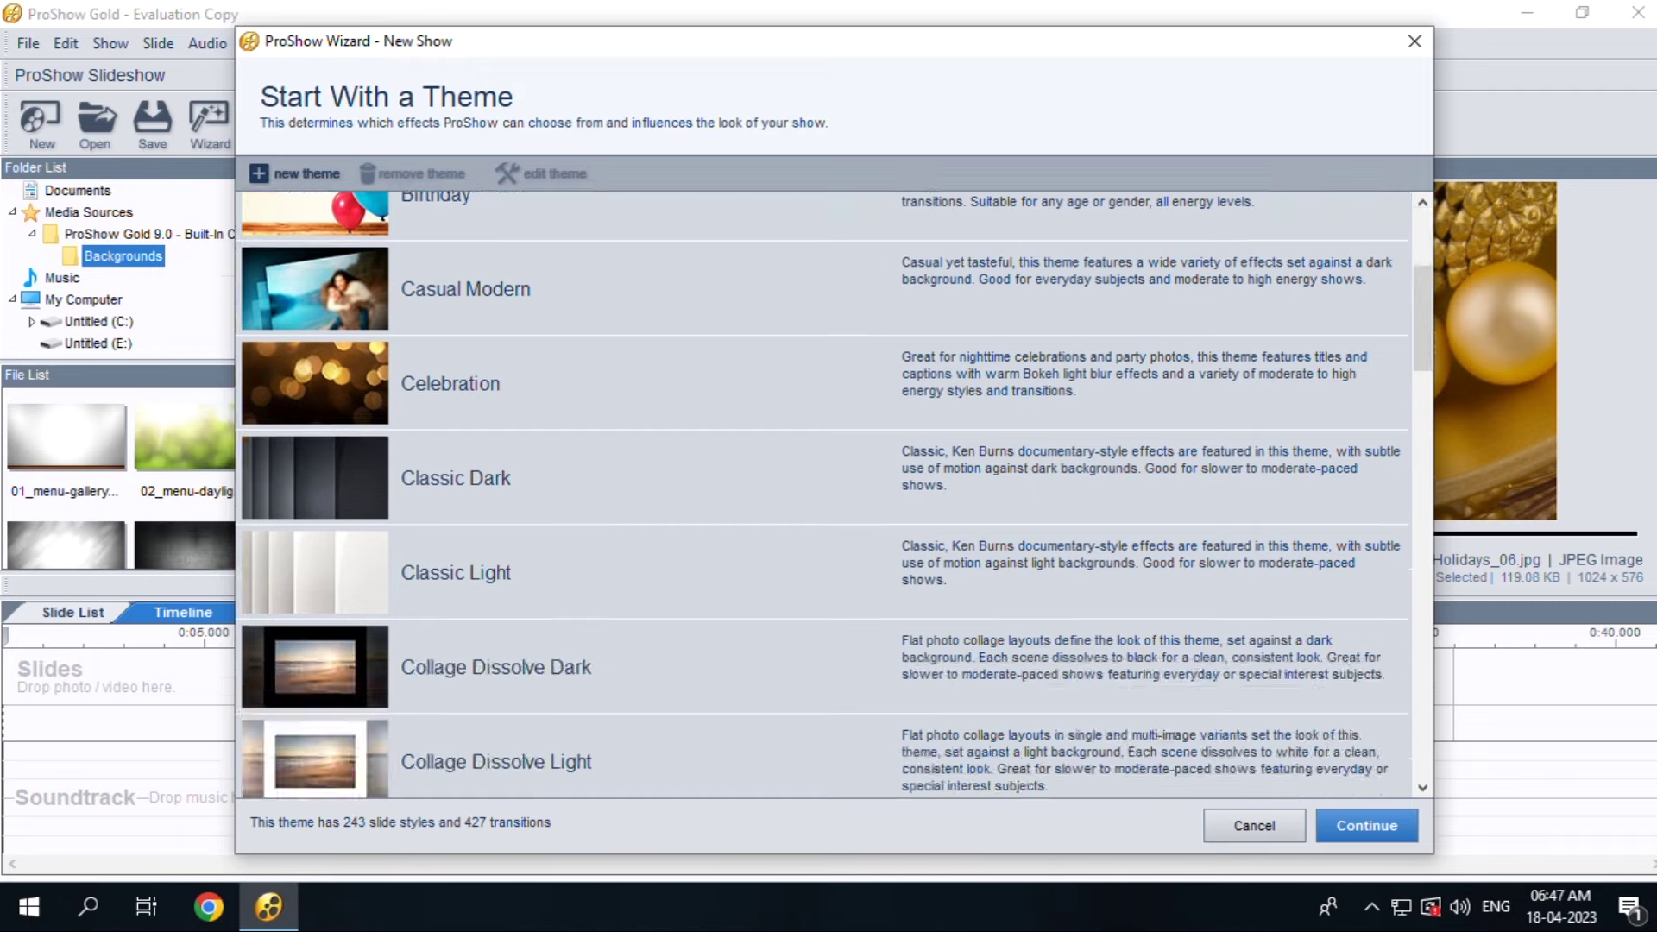
scroll(824, 496, "up", 10)
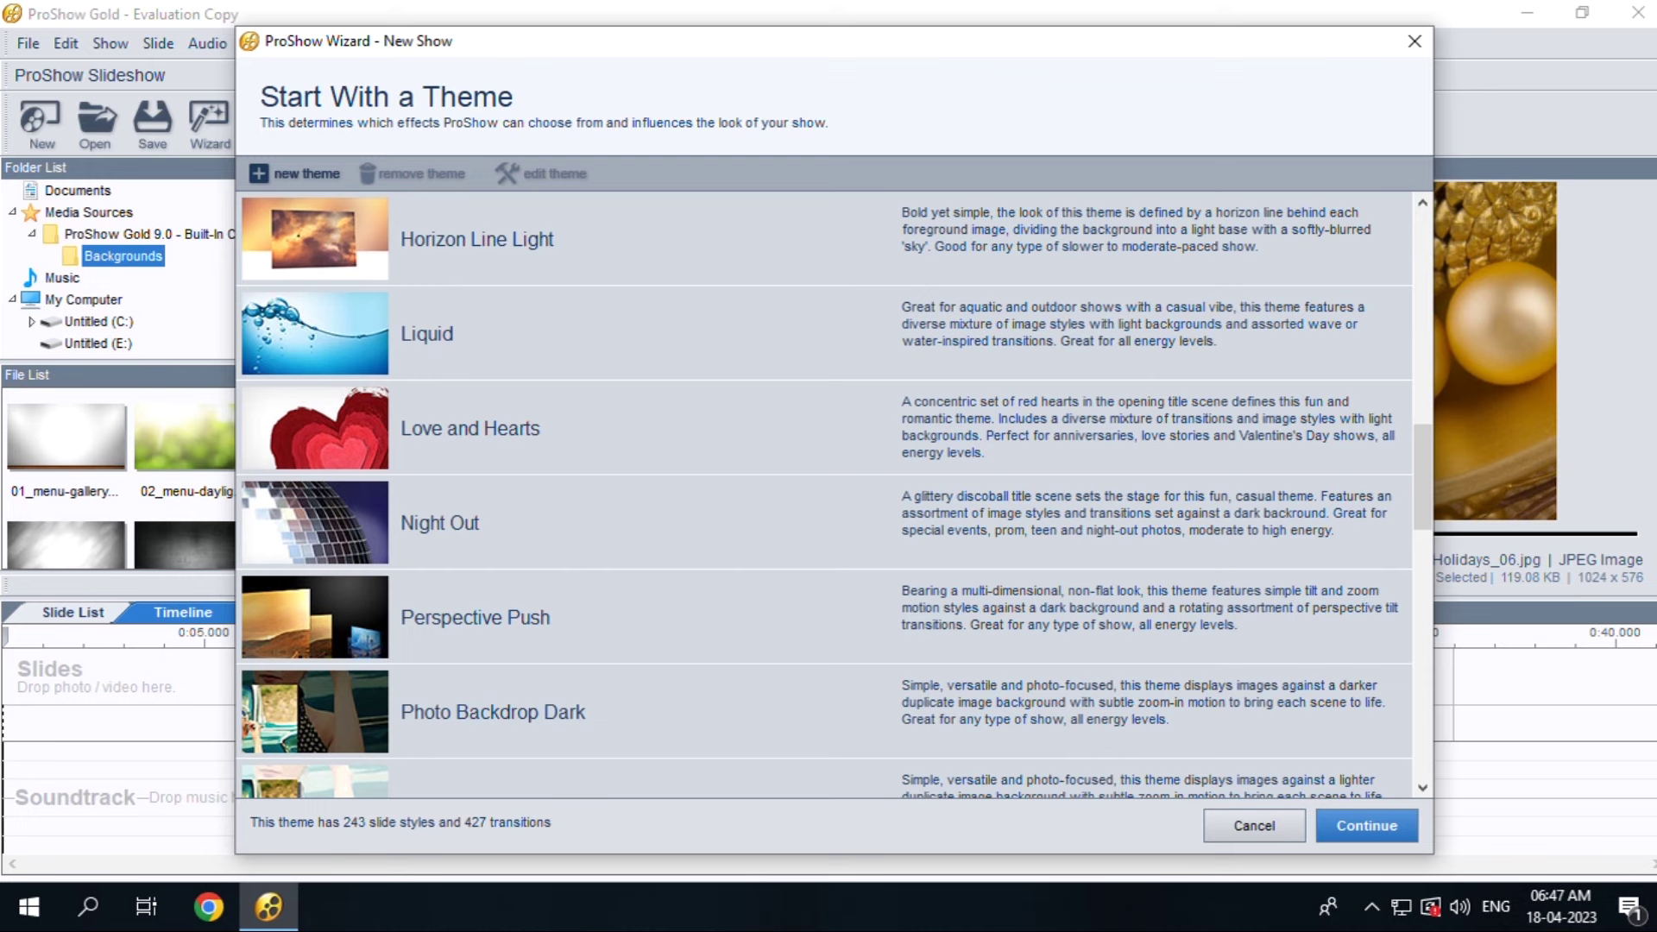
Try the Love and Hearts theme and the Birthday theme for the new show
left_click(824, 428)
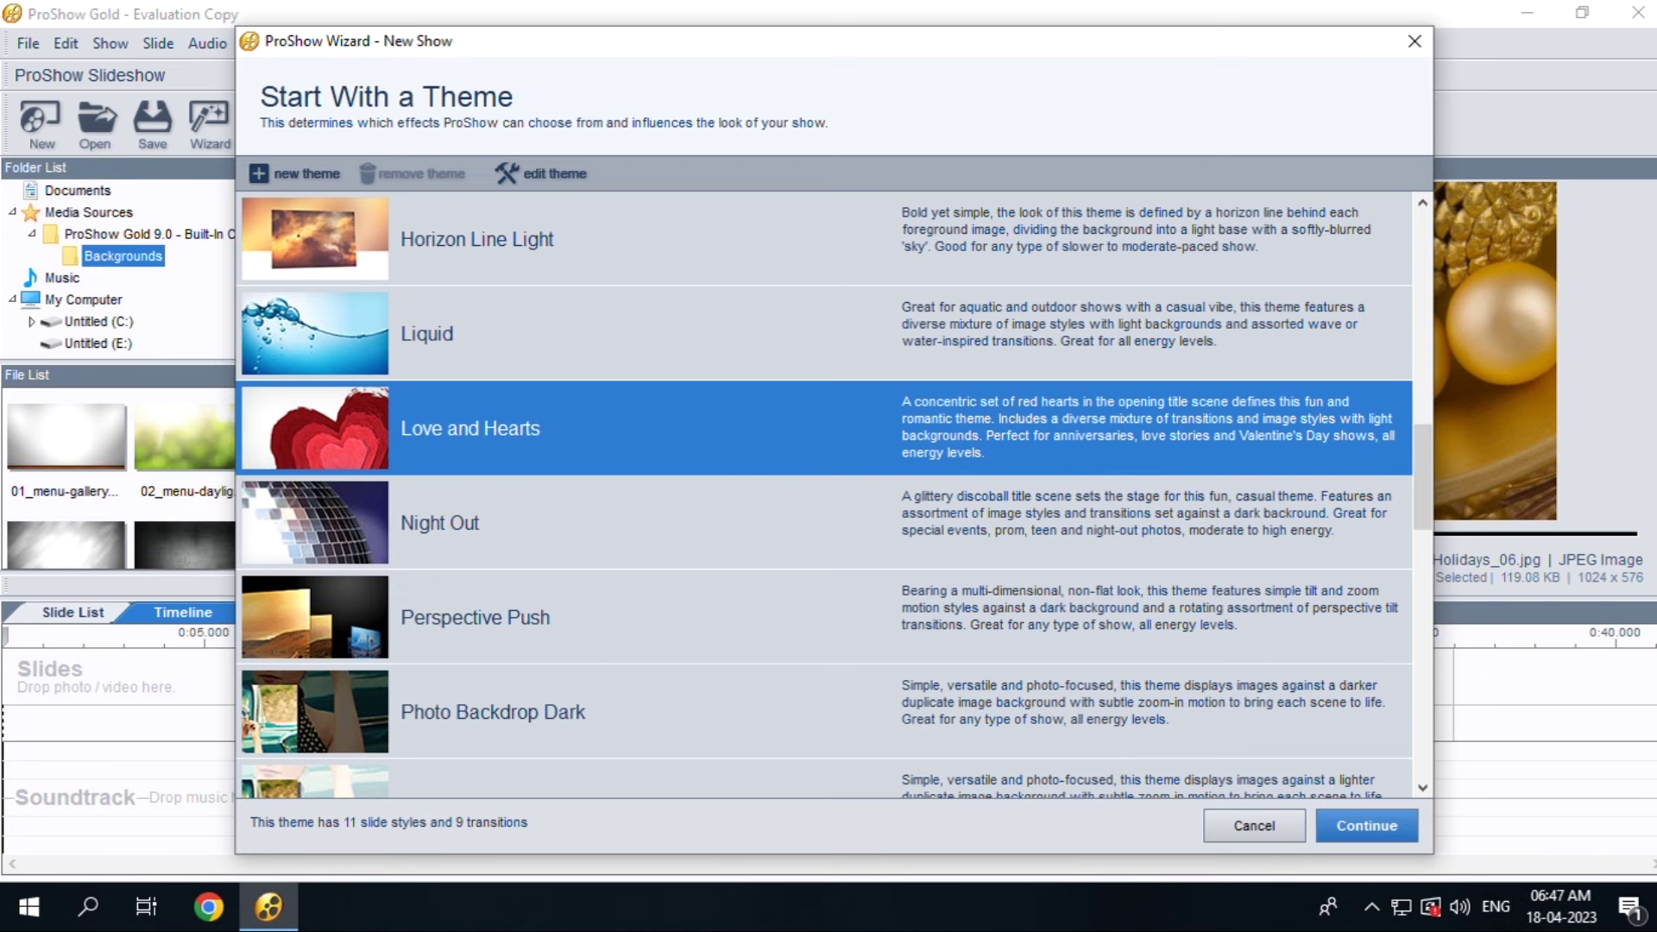
scroll(827, 492, "up", 5)
left_click(824, 333)
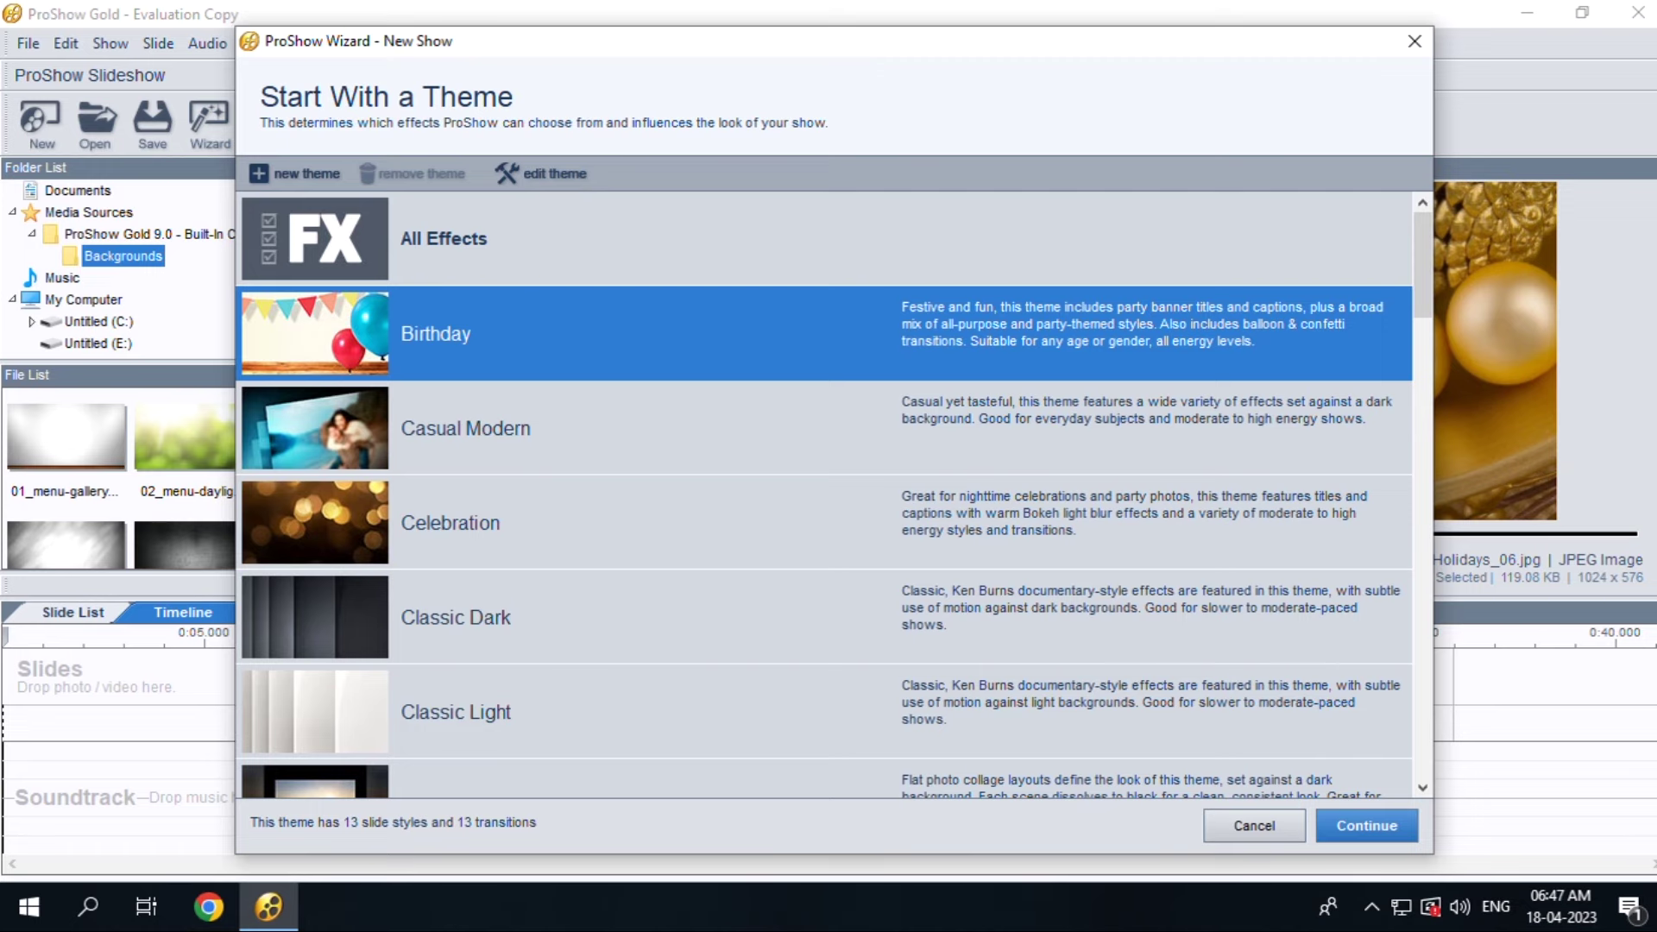
scroll(824, 494, "down", 7)
scroll(824, 495, "up", 7)
Choose the All Effects theme for the new show and continue to the content page
left_click(824, 238)
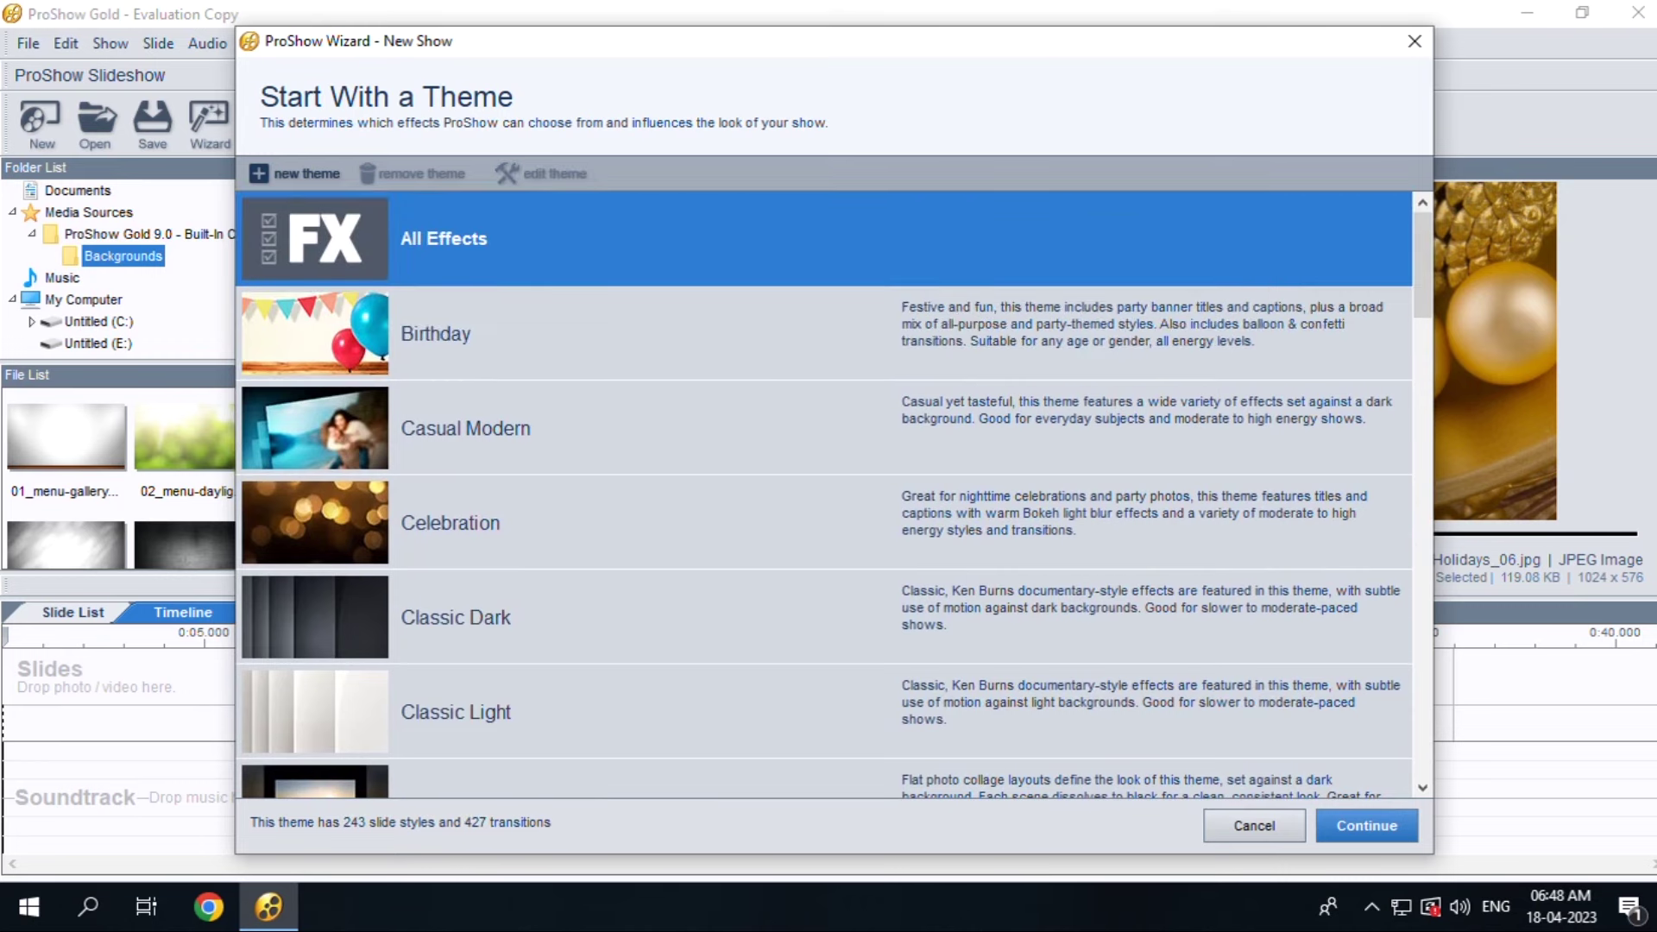
scroll(824, 495, "down", 8)
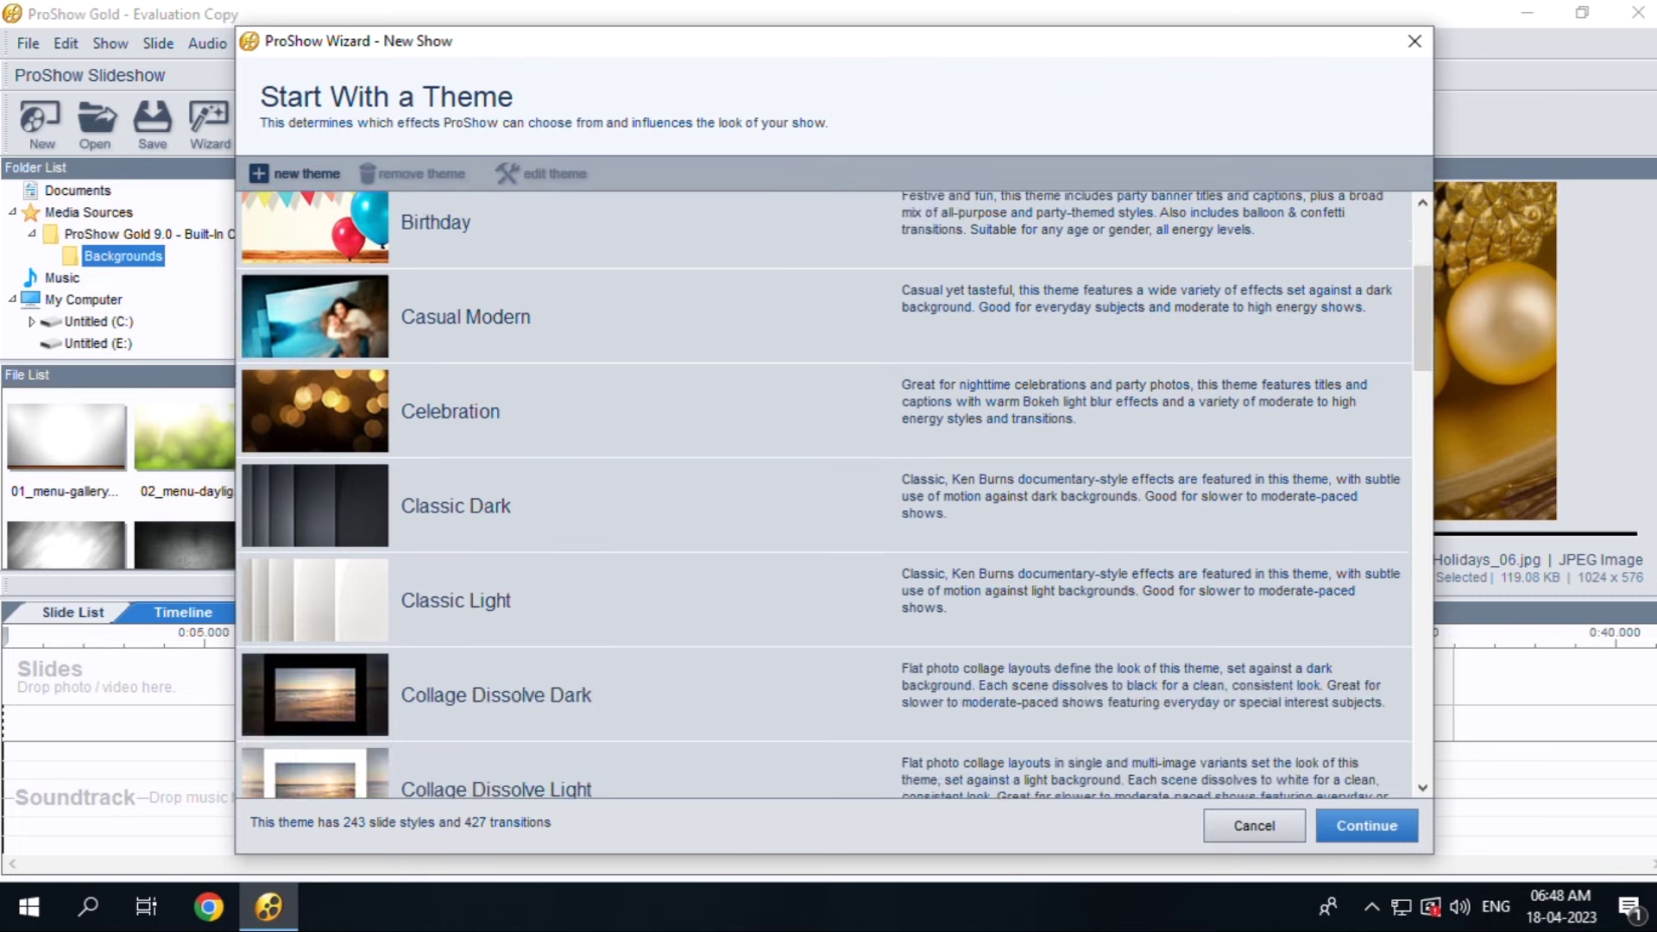
scroll(824, 495, "up", 3)
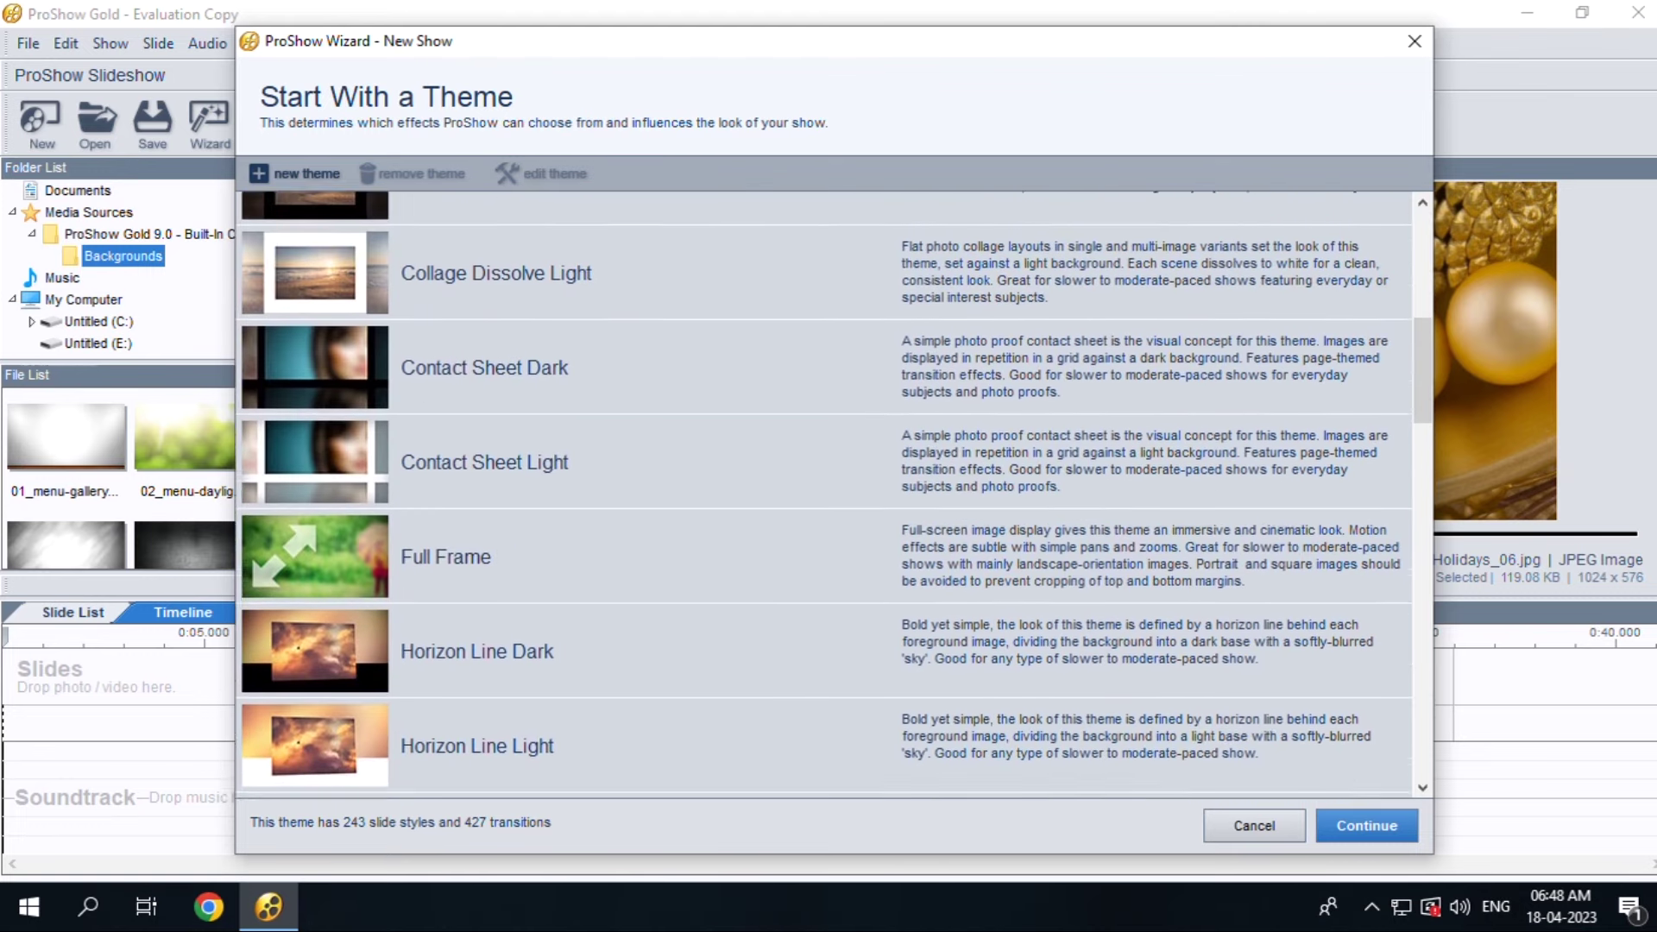
scroll(825, 495, "up", 1)
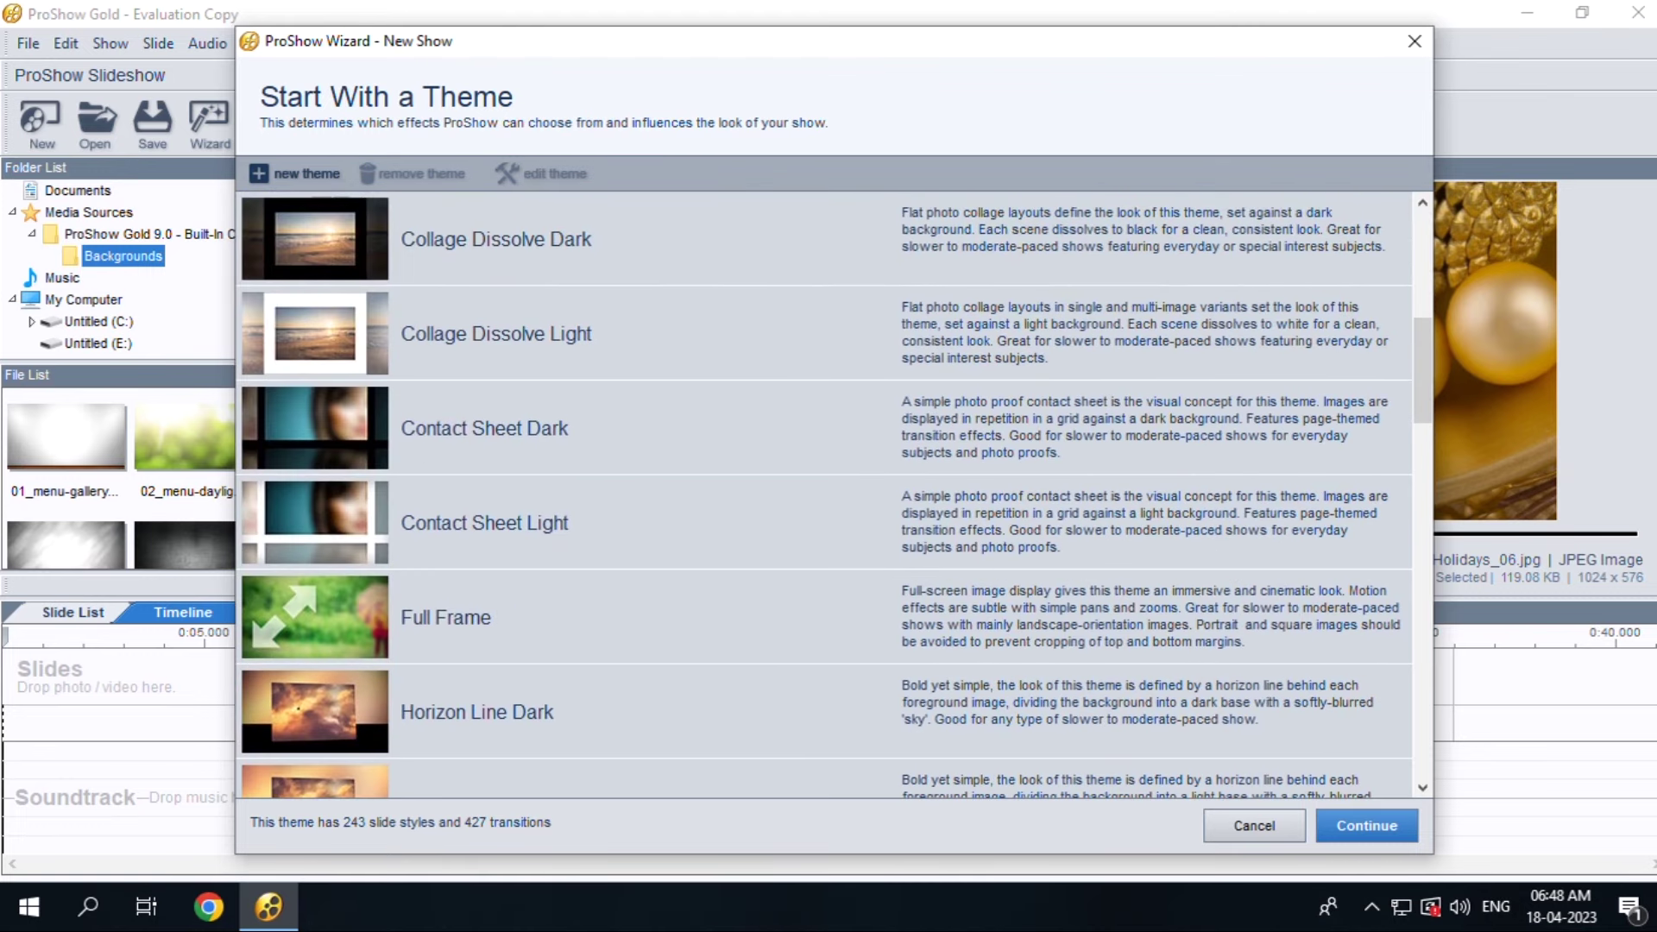
scroll(825, 494, "down", 3)
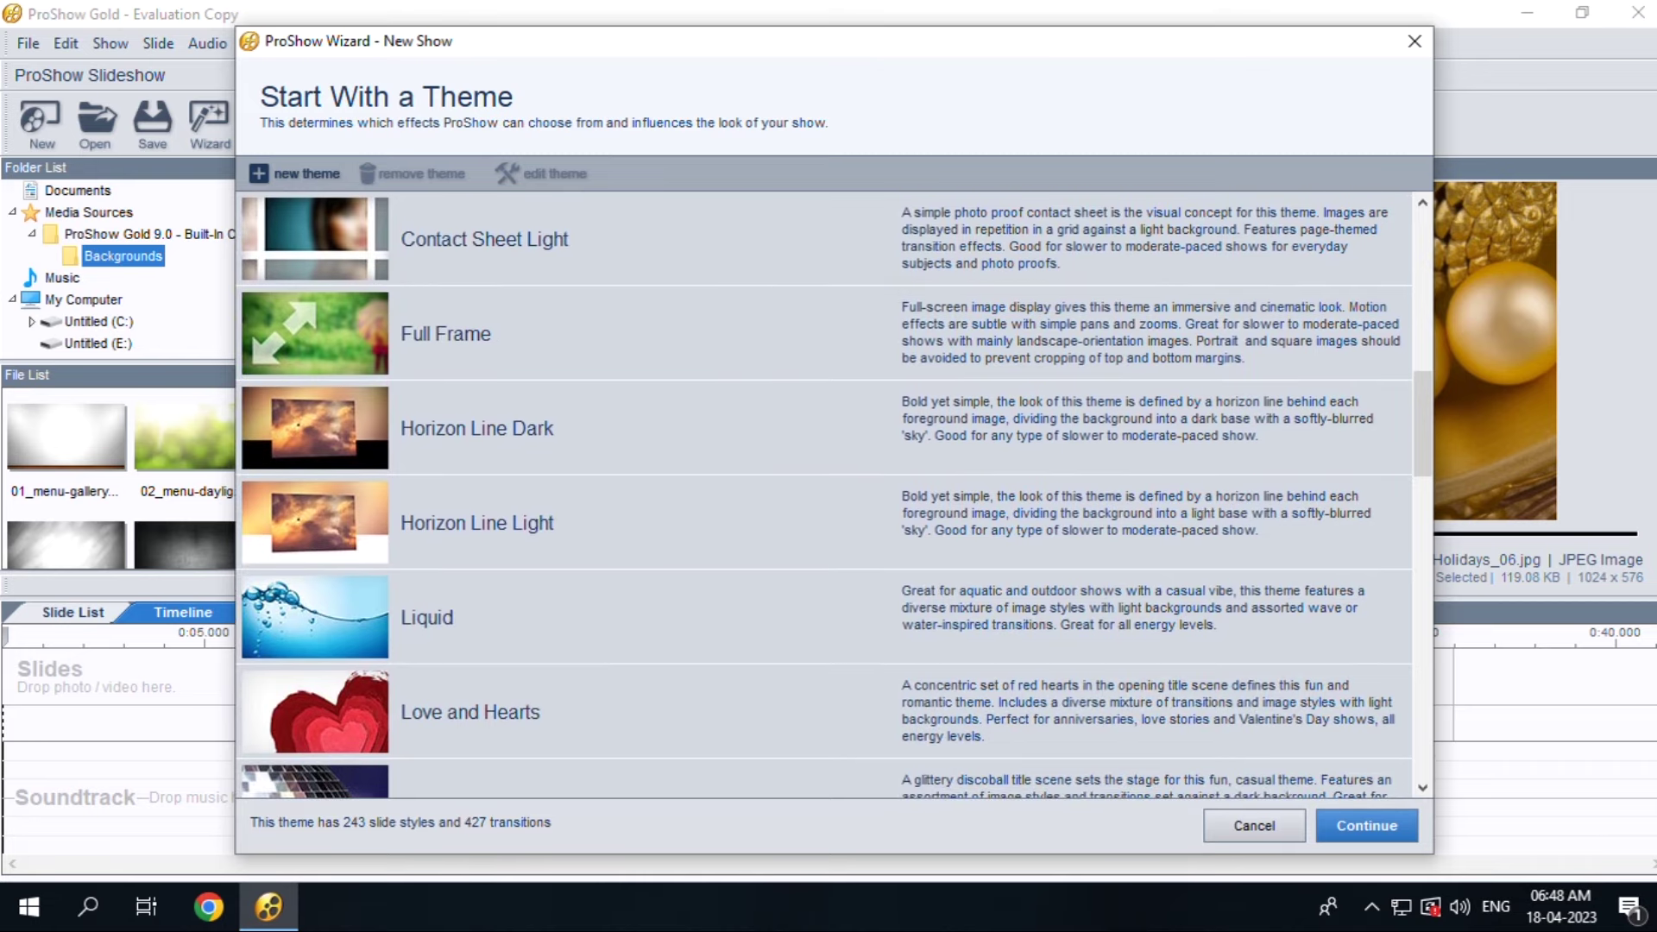
scroll(824, 495, "up", 9)
key("Return")
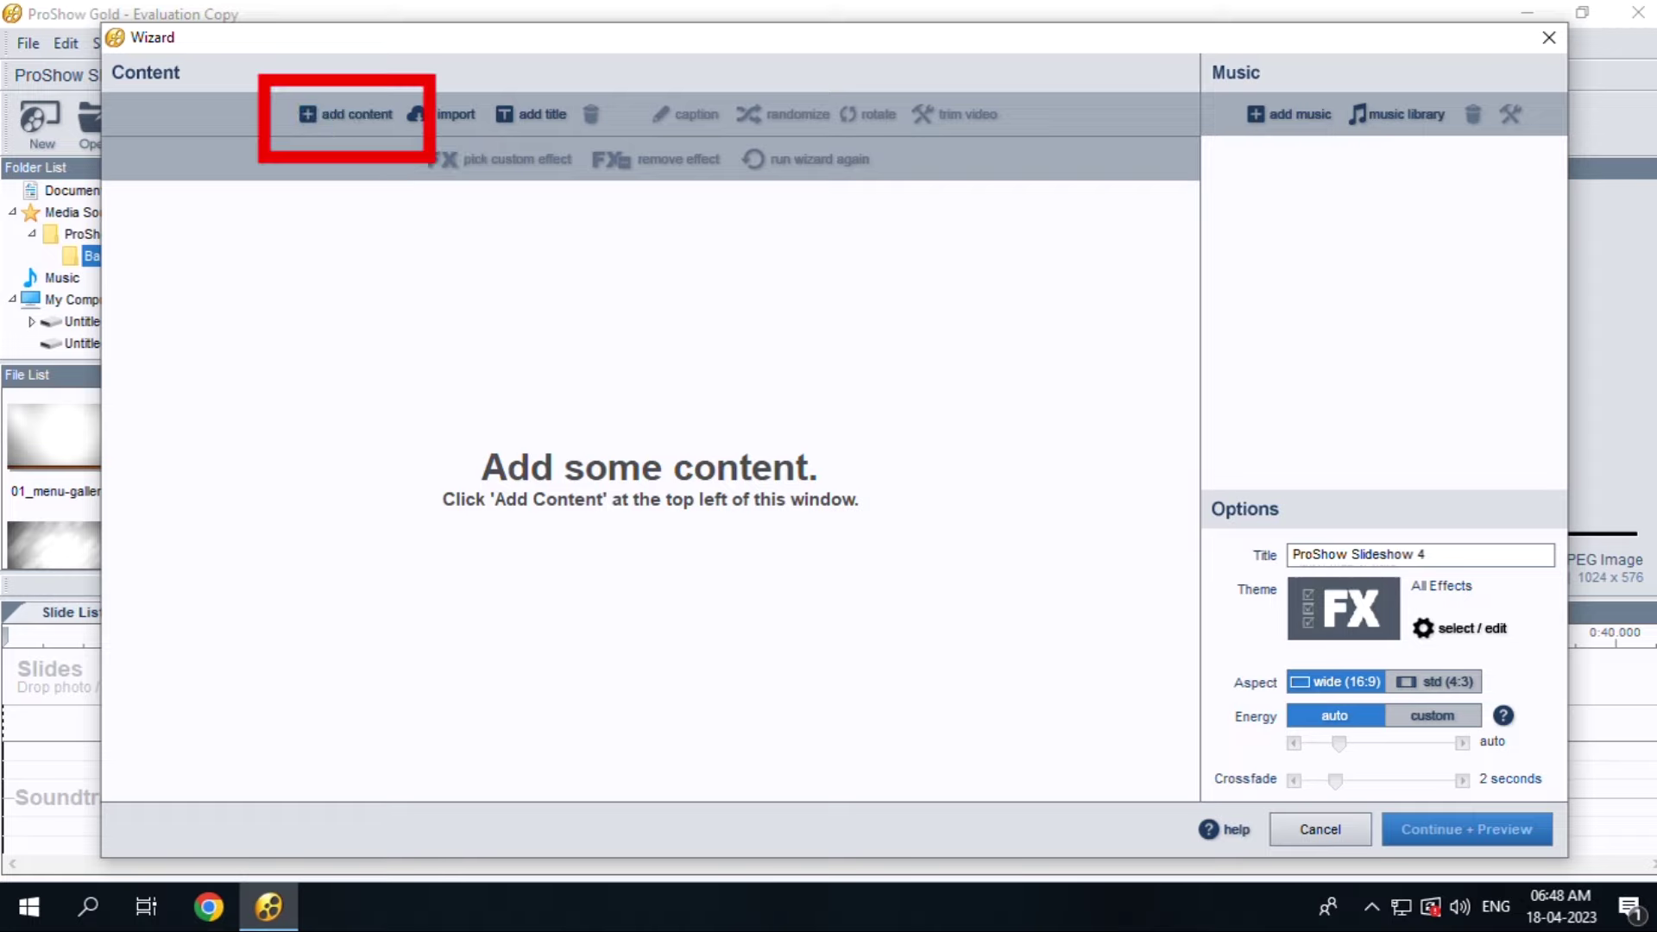
Start adding content and open the "proshowgold photo" folder inside "proshow gold photos" on Local Disk (E:)
left_click(346, 114)
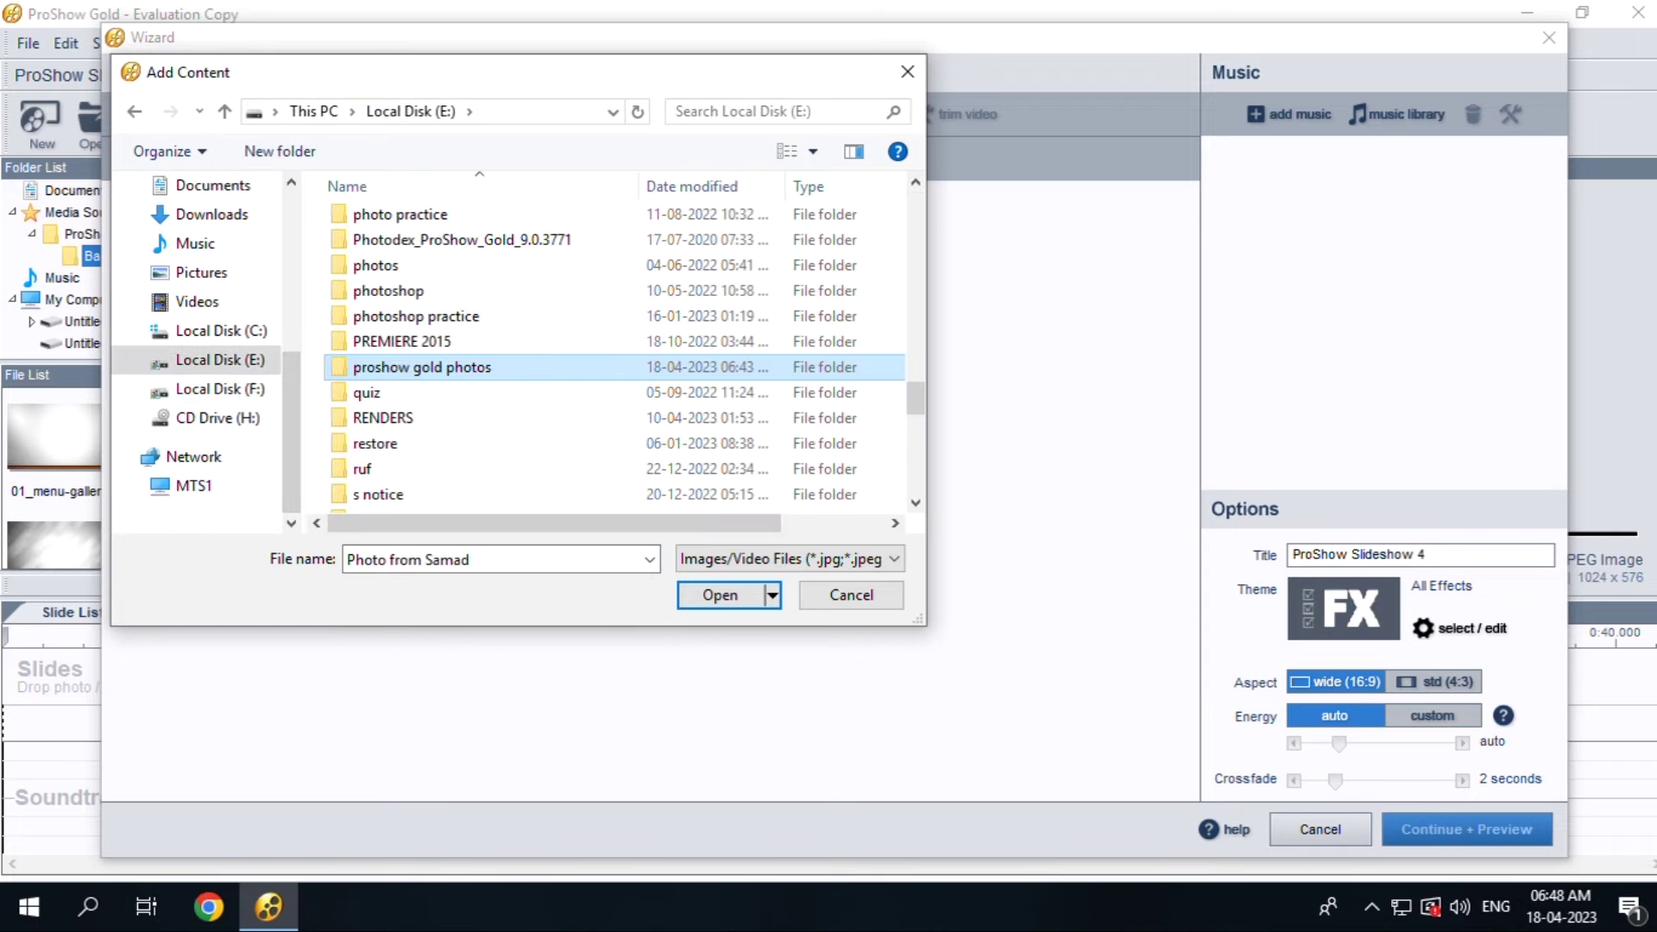
double_click(426, 363)
double_click(417, 222)
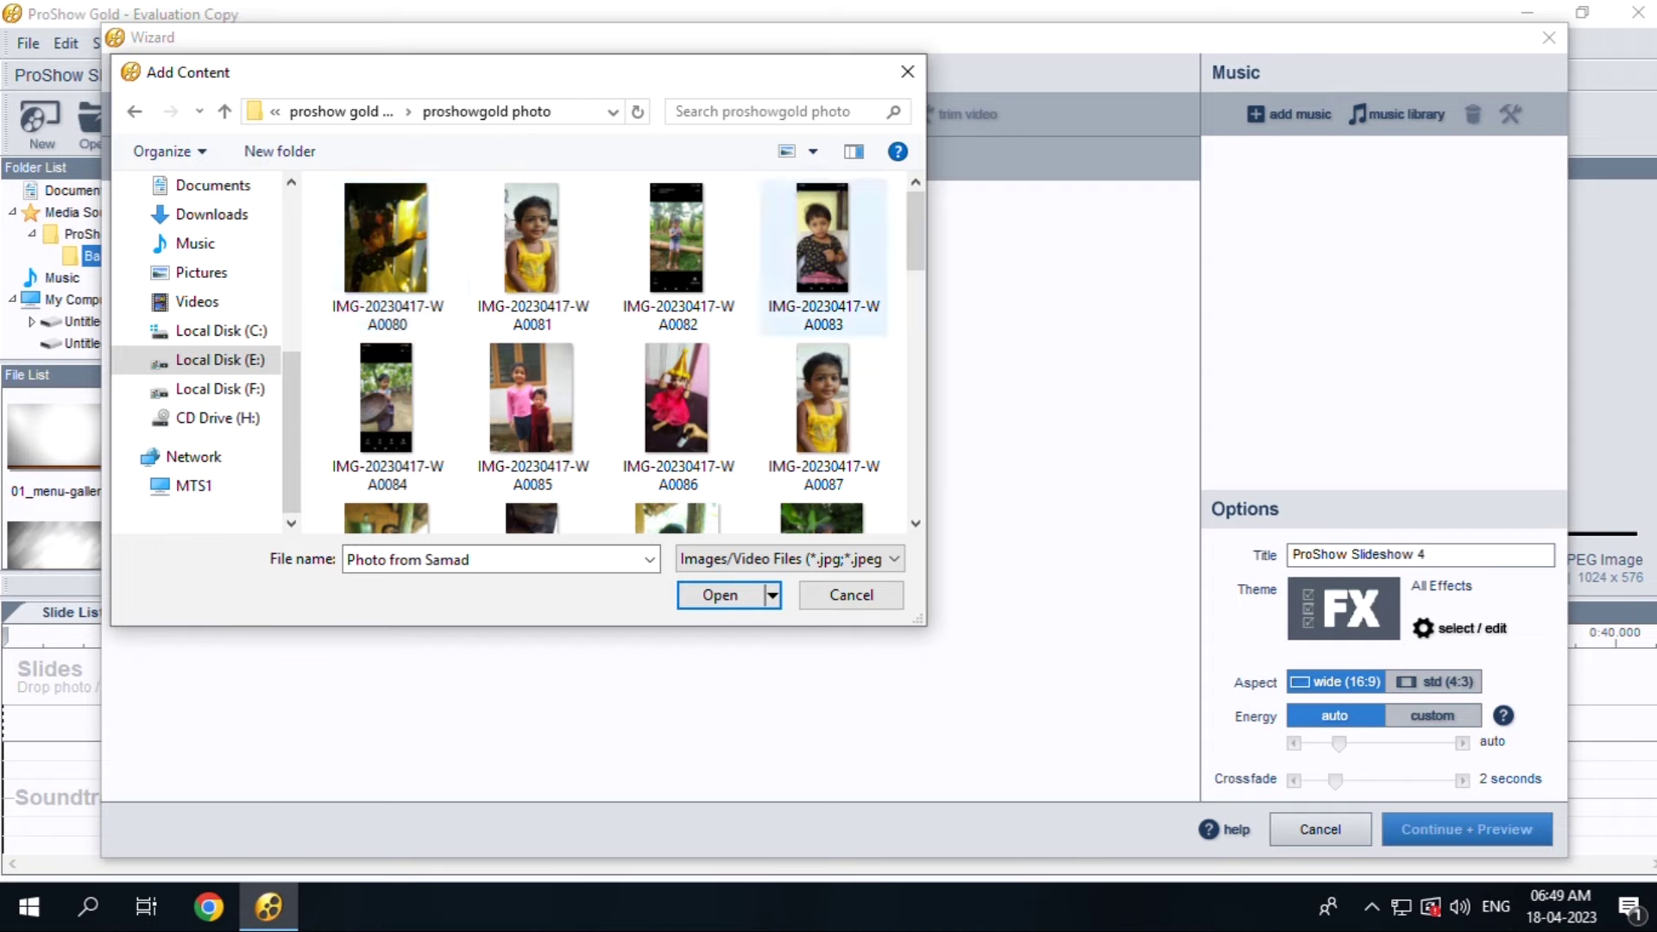
scroll(552, 483, "down", 5)
scroll(552, 483, "up", 5)
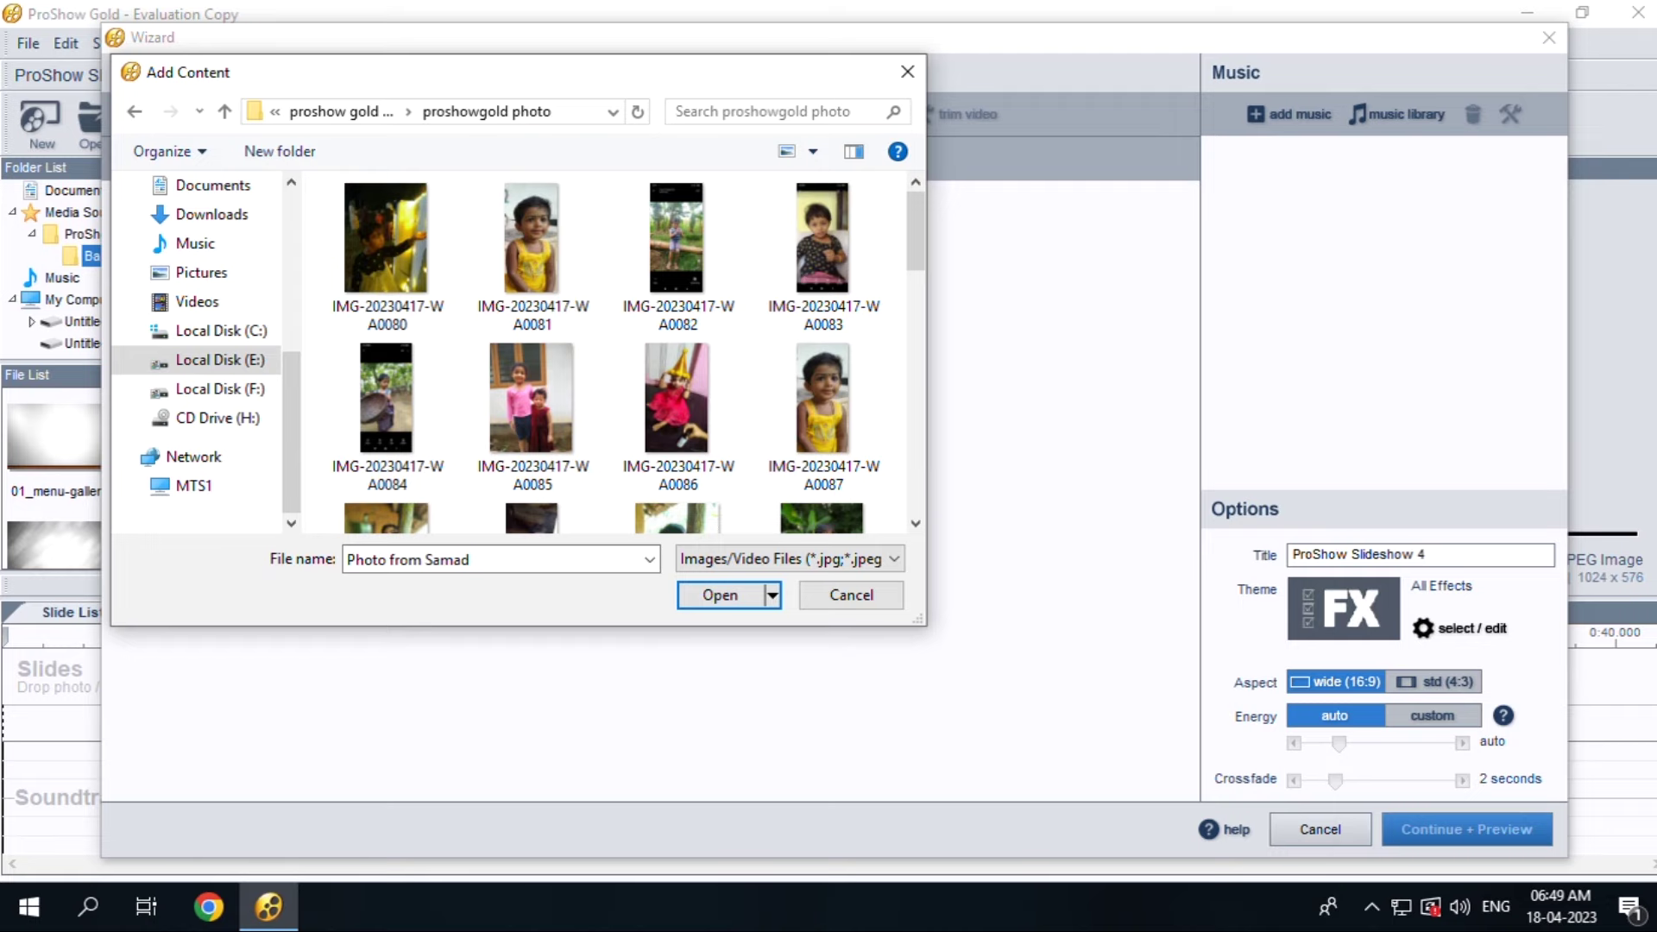
Select individual photos in the folder, including IMG-20230417-WA0114, WA0109, WA0111 and WA0101
left_click_drag(322, 176, 875, 520)
left_click(678, 452)
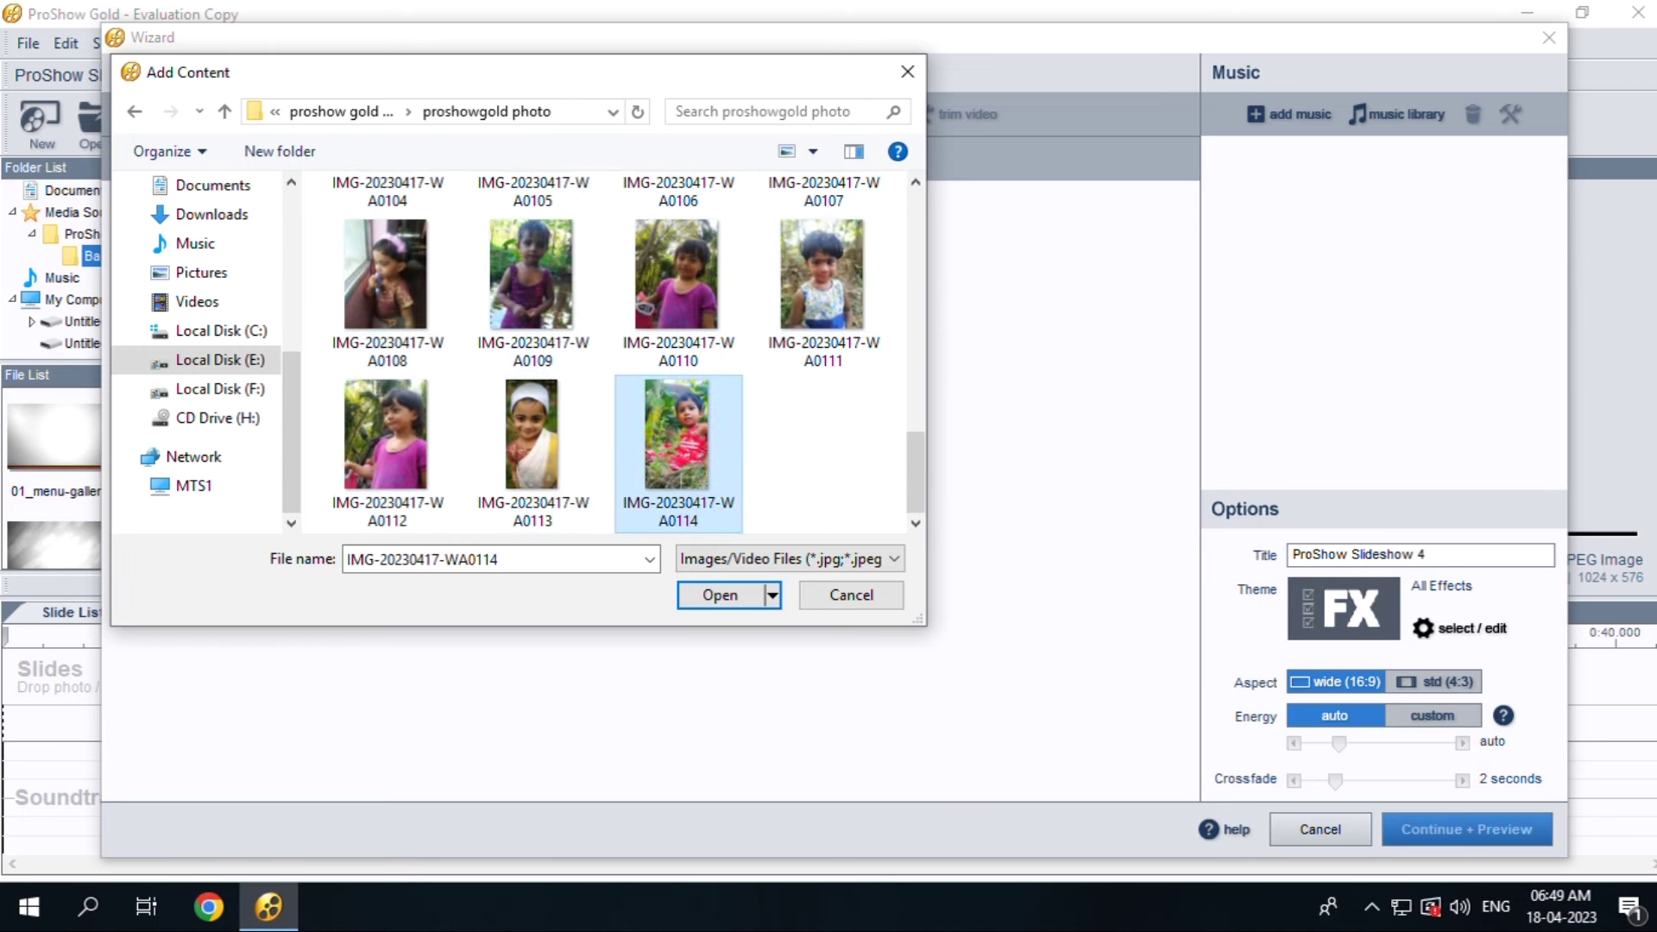
left_click(531, 285, "ctrl")
left_click(822, 285, "ctrl")
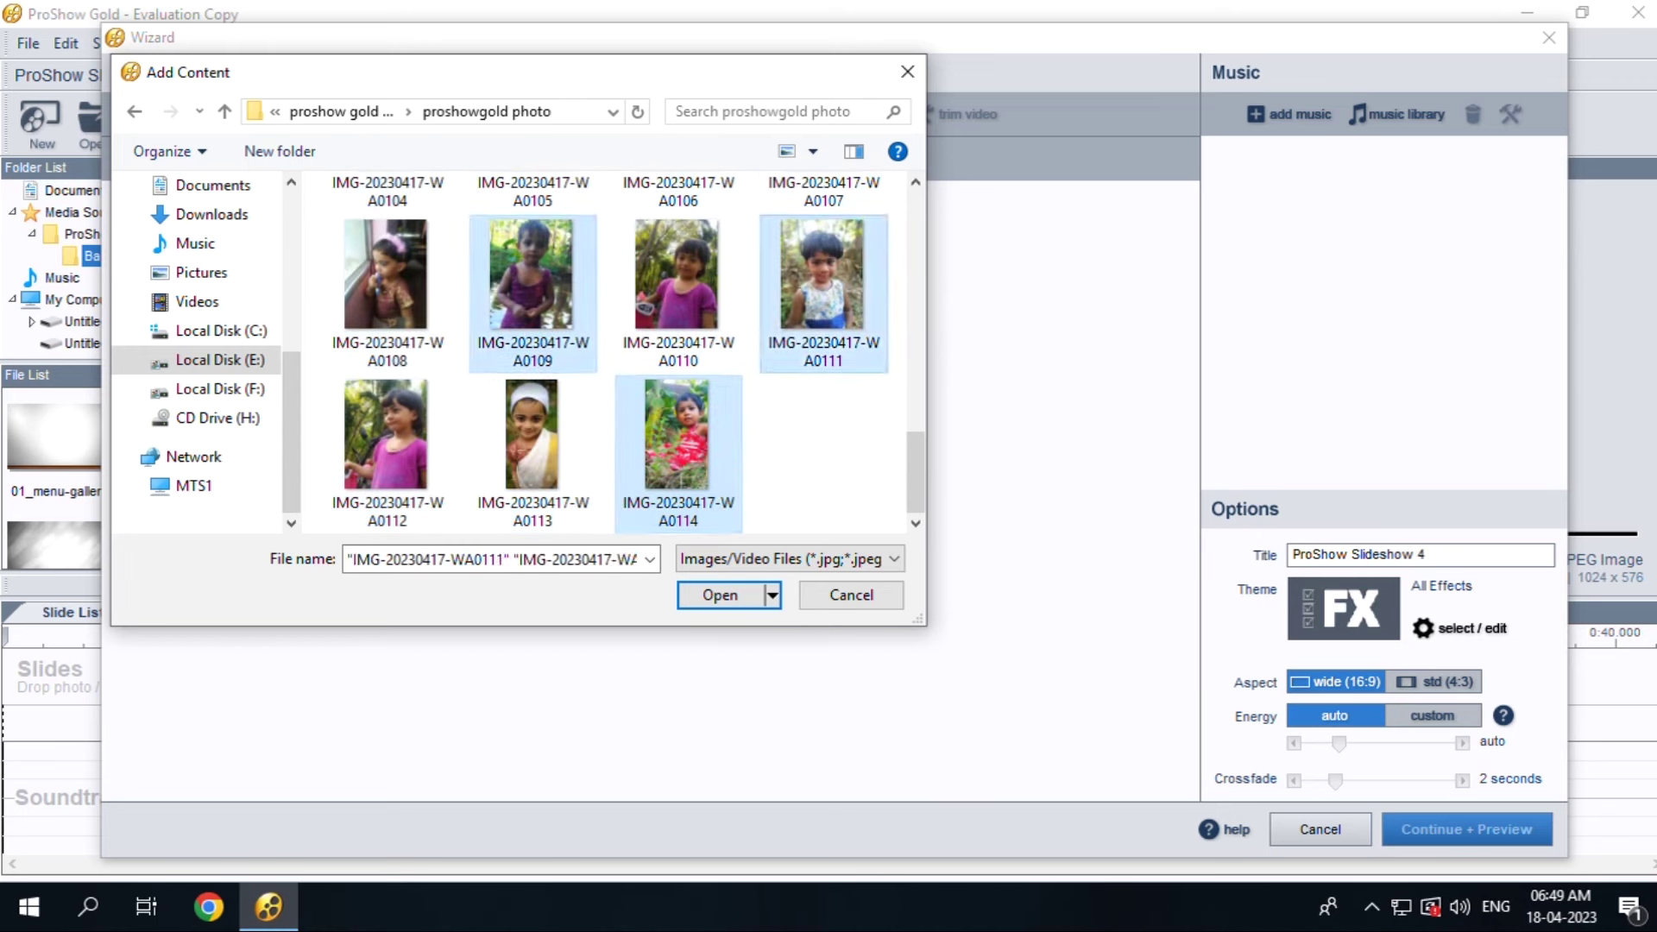
scroll(678, 293, "up", 2)
left_click(533, 250, "ctrl")
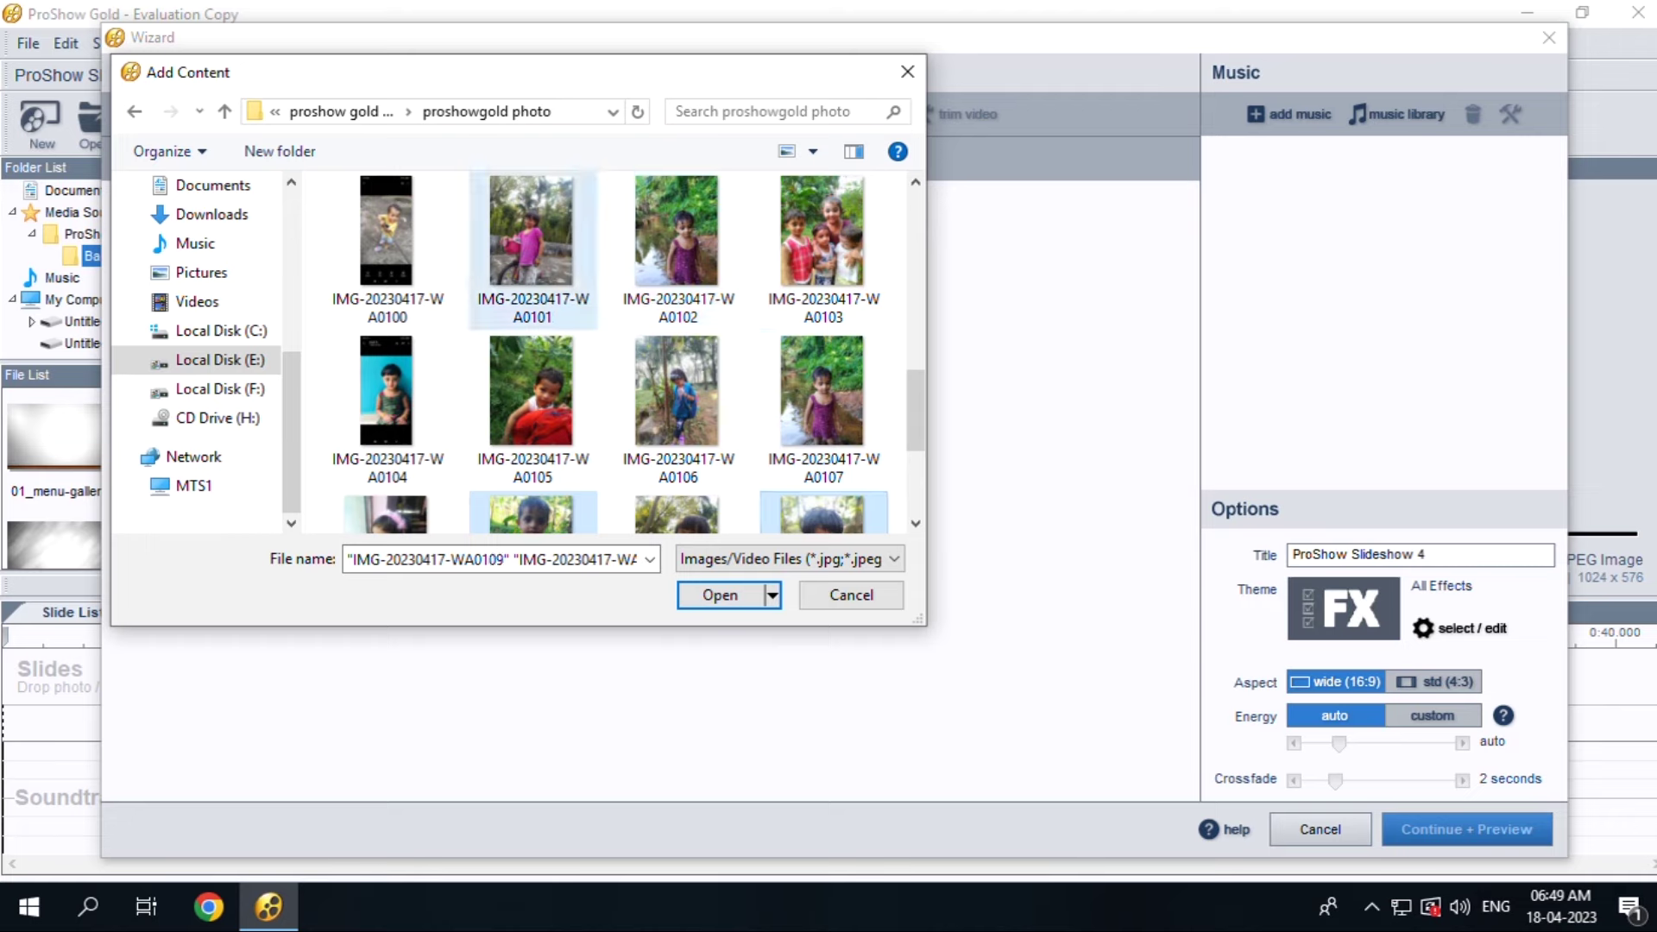
Select all photos in the folder and add them to the show
key("ctrl+a")
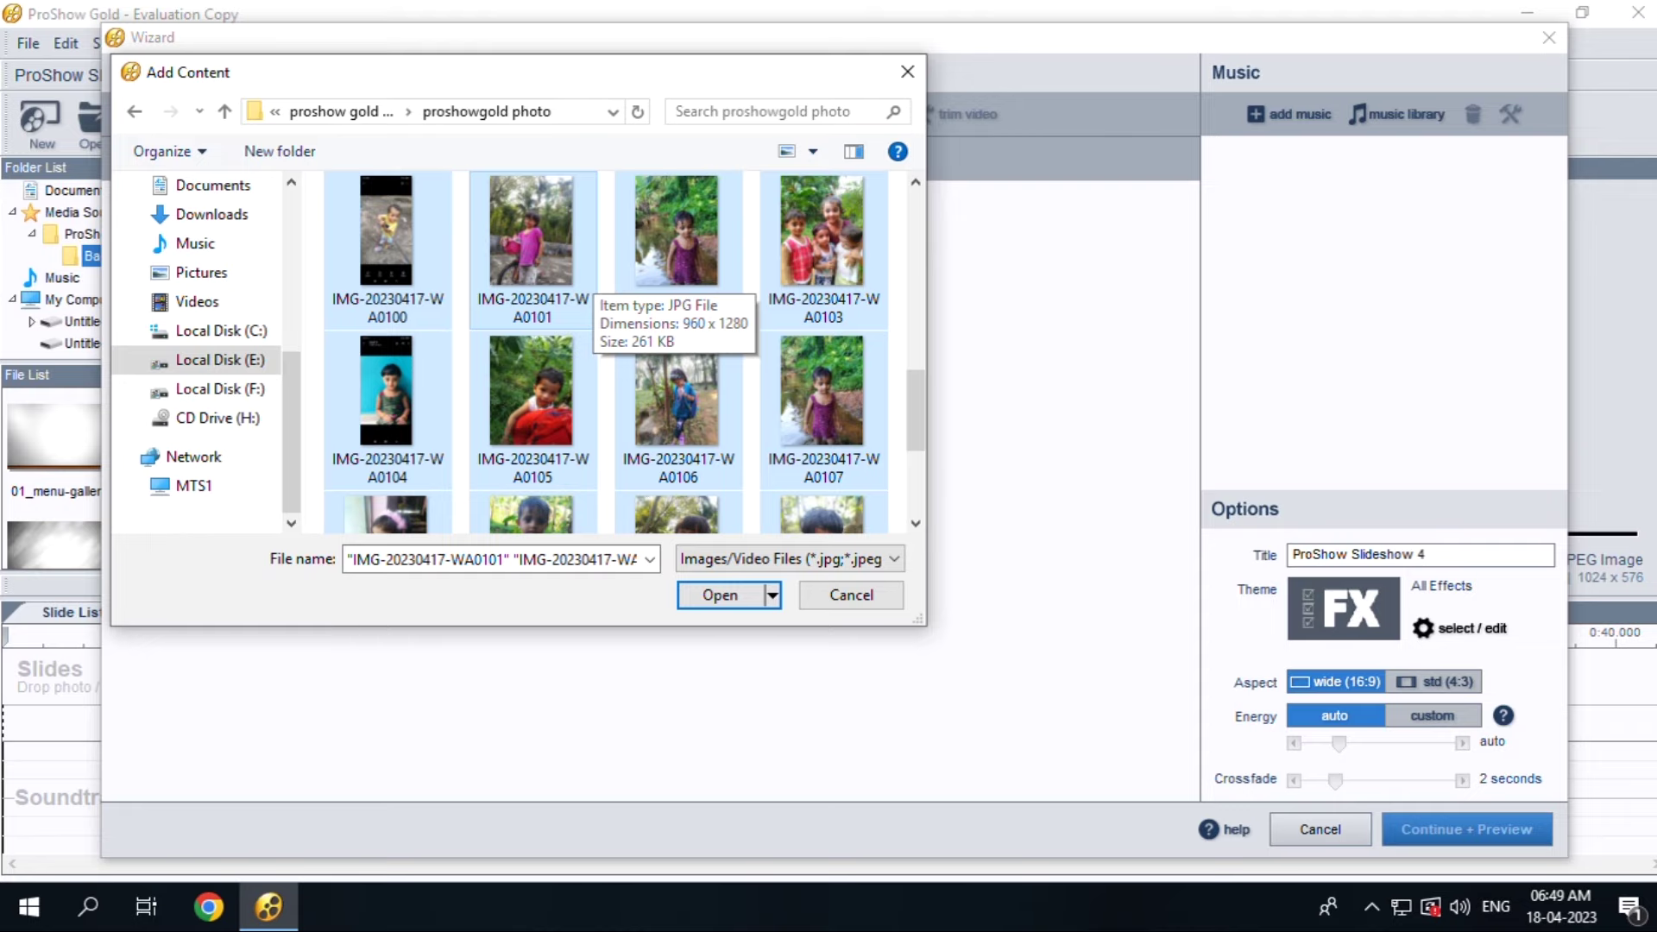
key("Return")
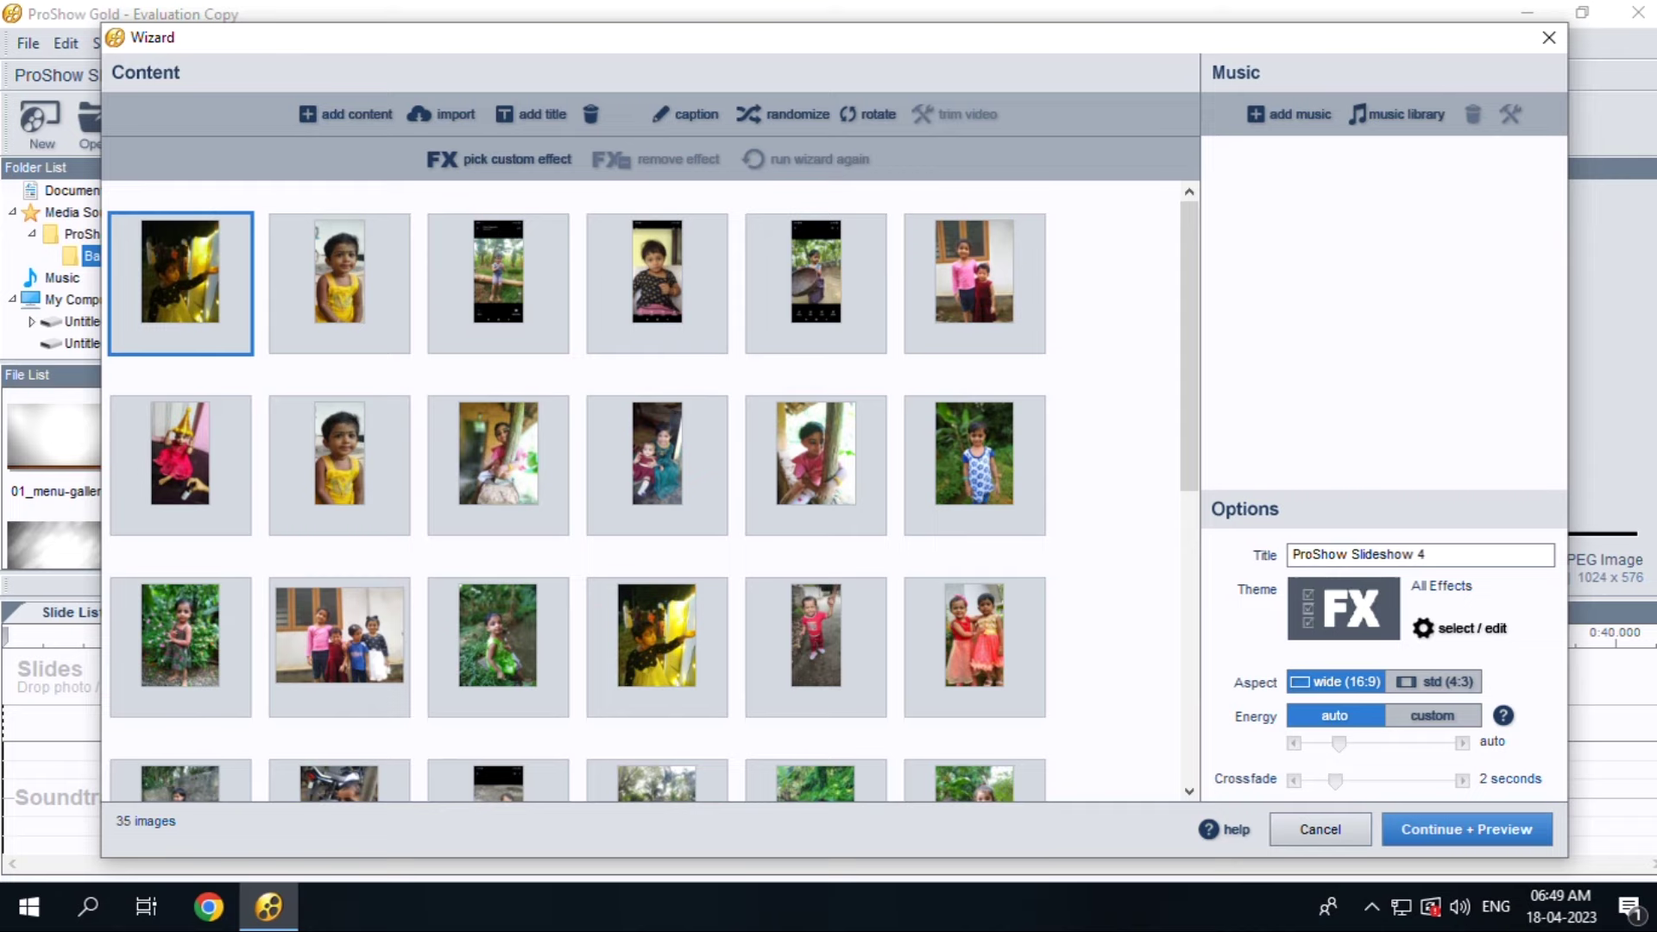
Rotate the third photo, IMG-20230417-WA0082, through full turns back to upright and remove it from the show
left_click(498, 283)
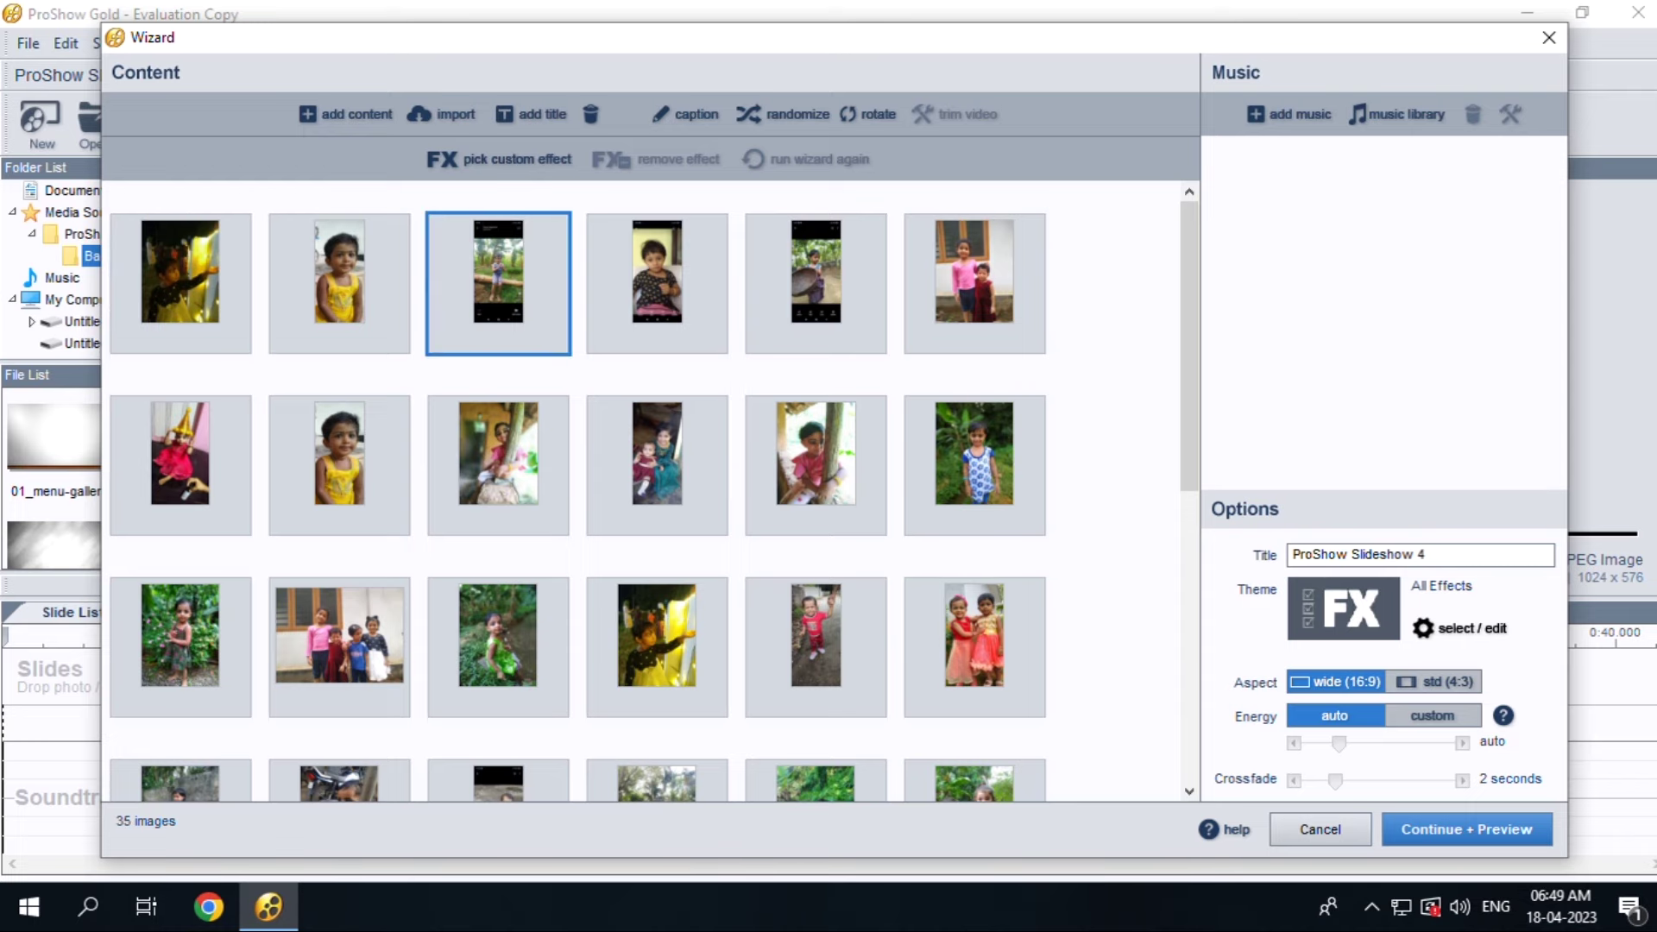
left_click(868, 114)
left_click(868, 114)
left_click(869, 114)
left_click(868, 114)
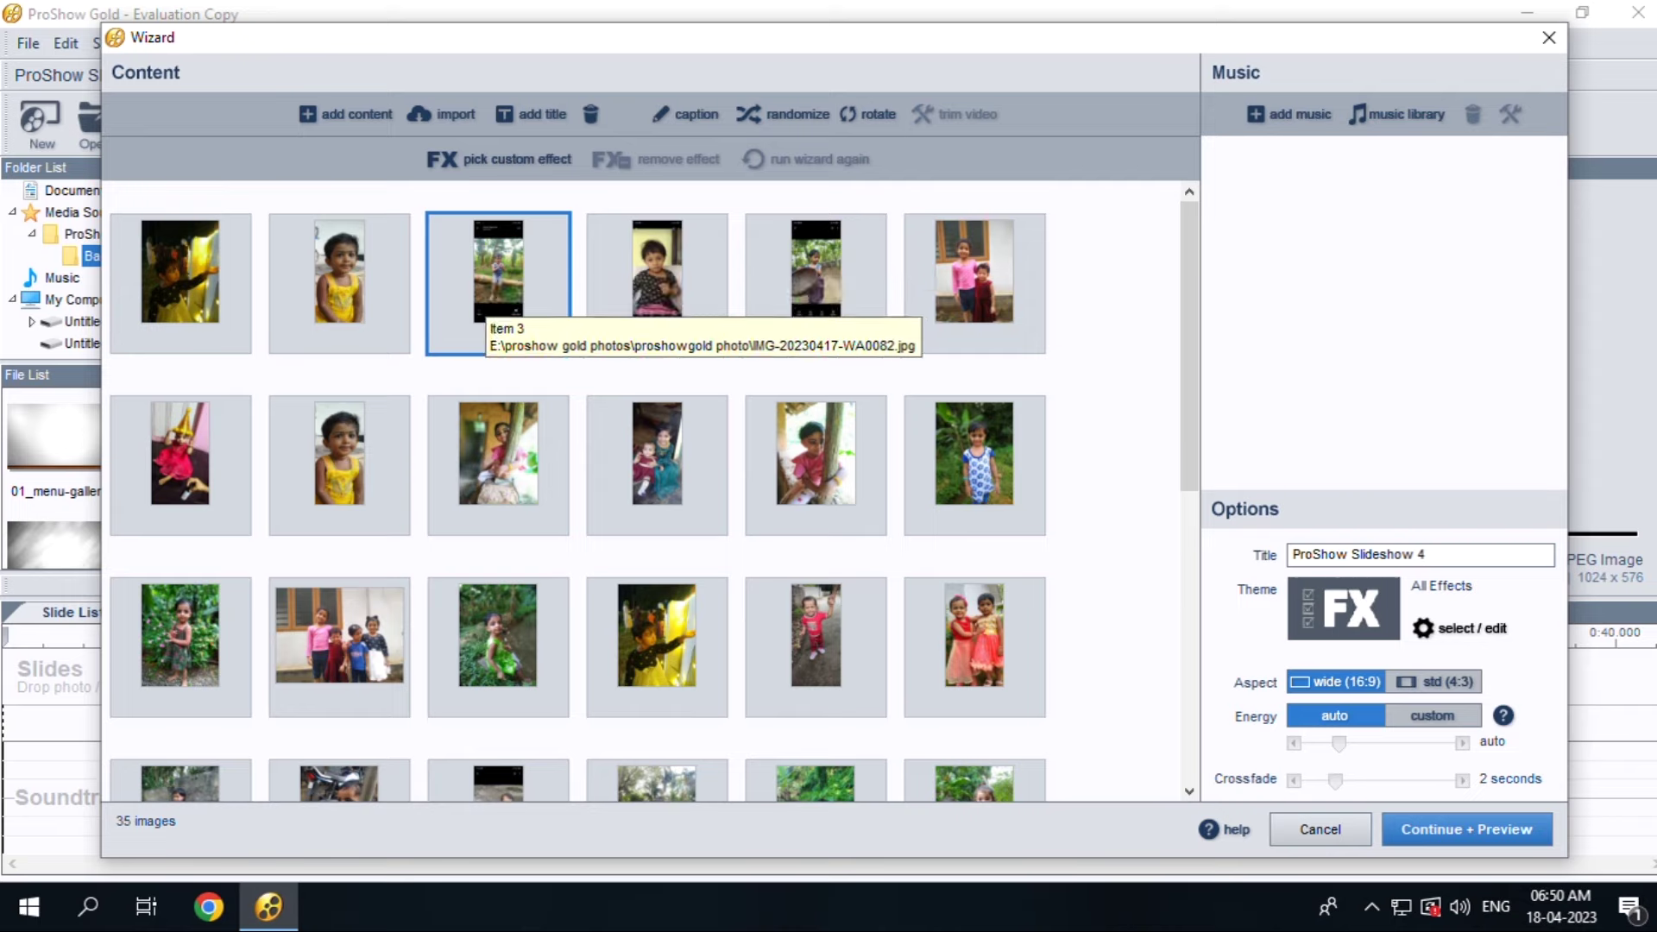
left_click(866, 114)
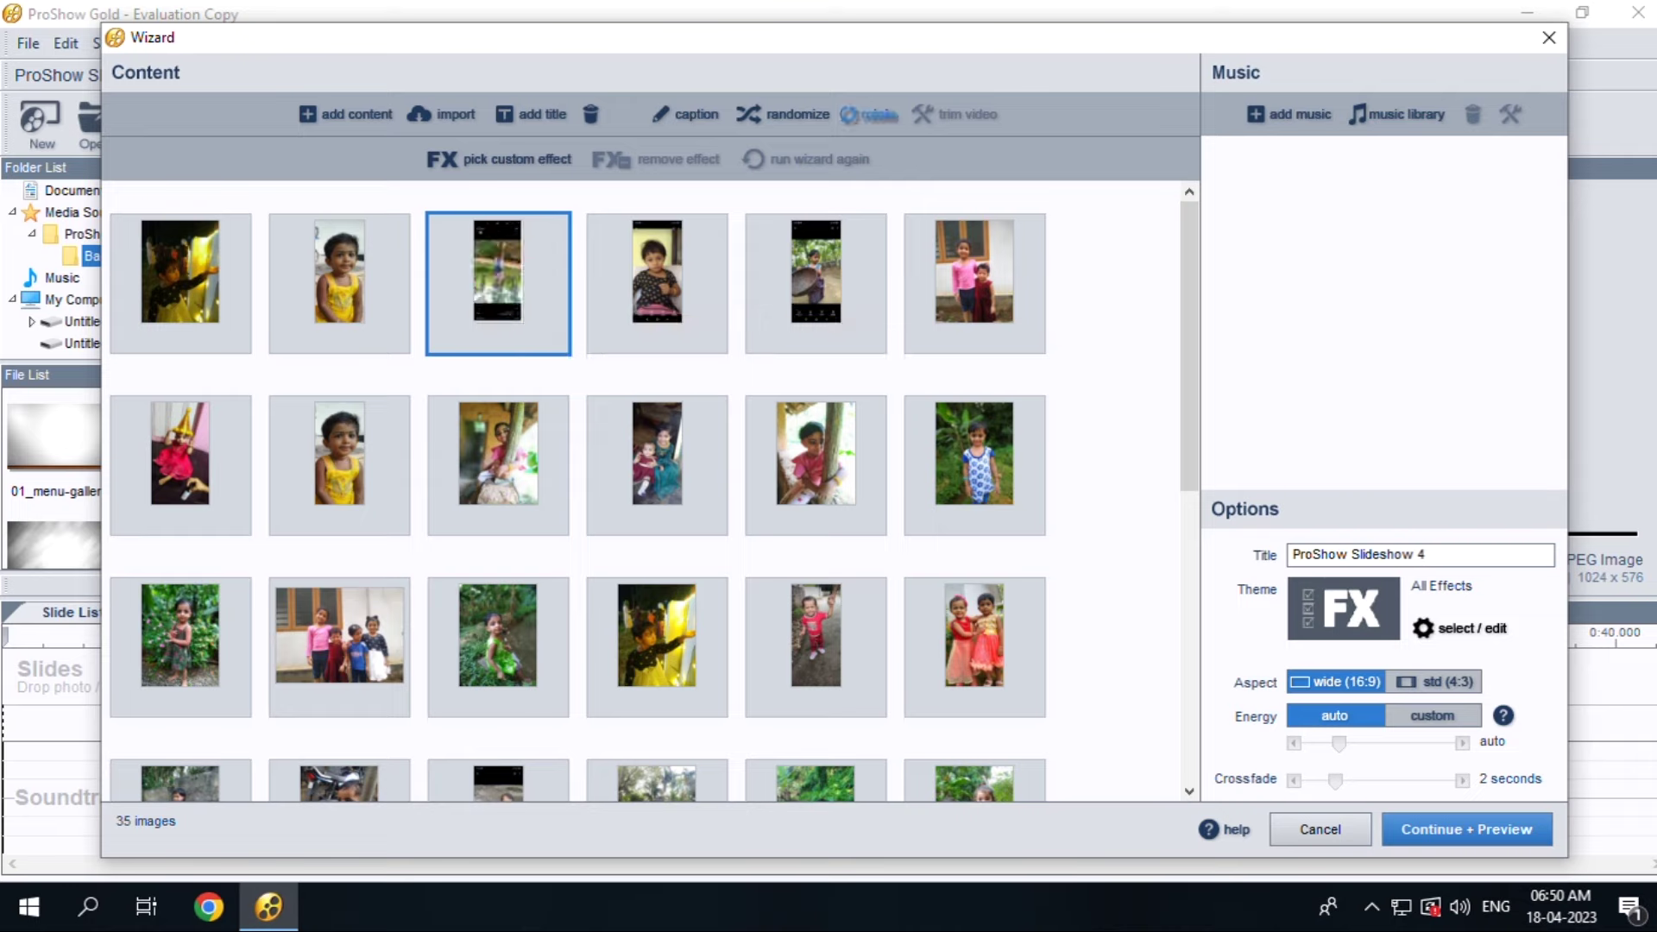
left_click(865, 115)
left_click(866, 115)
left_click(865, 115)
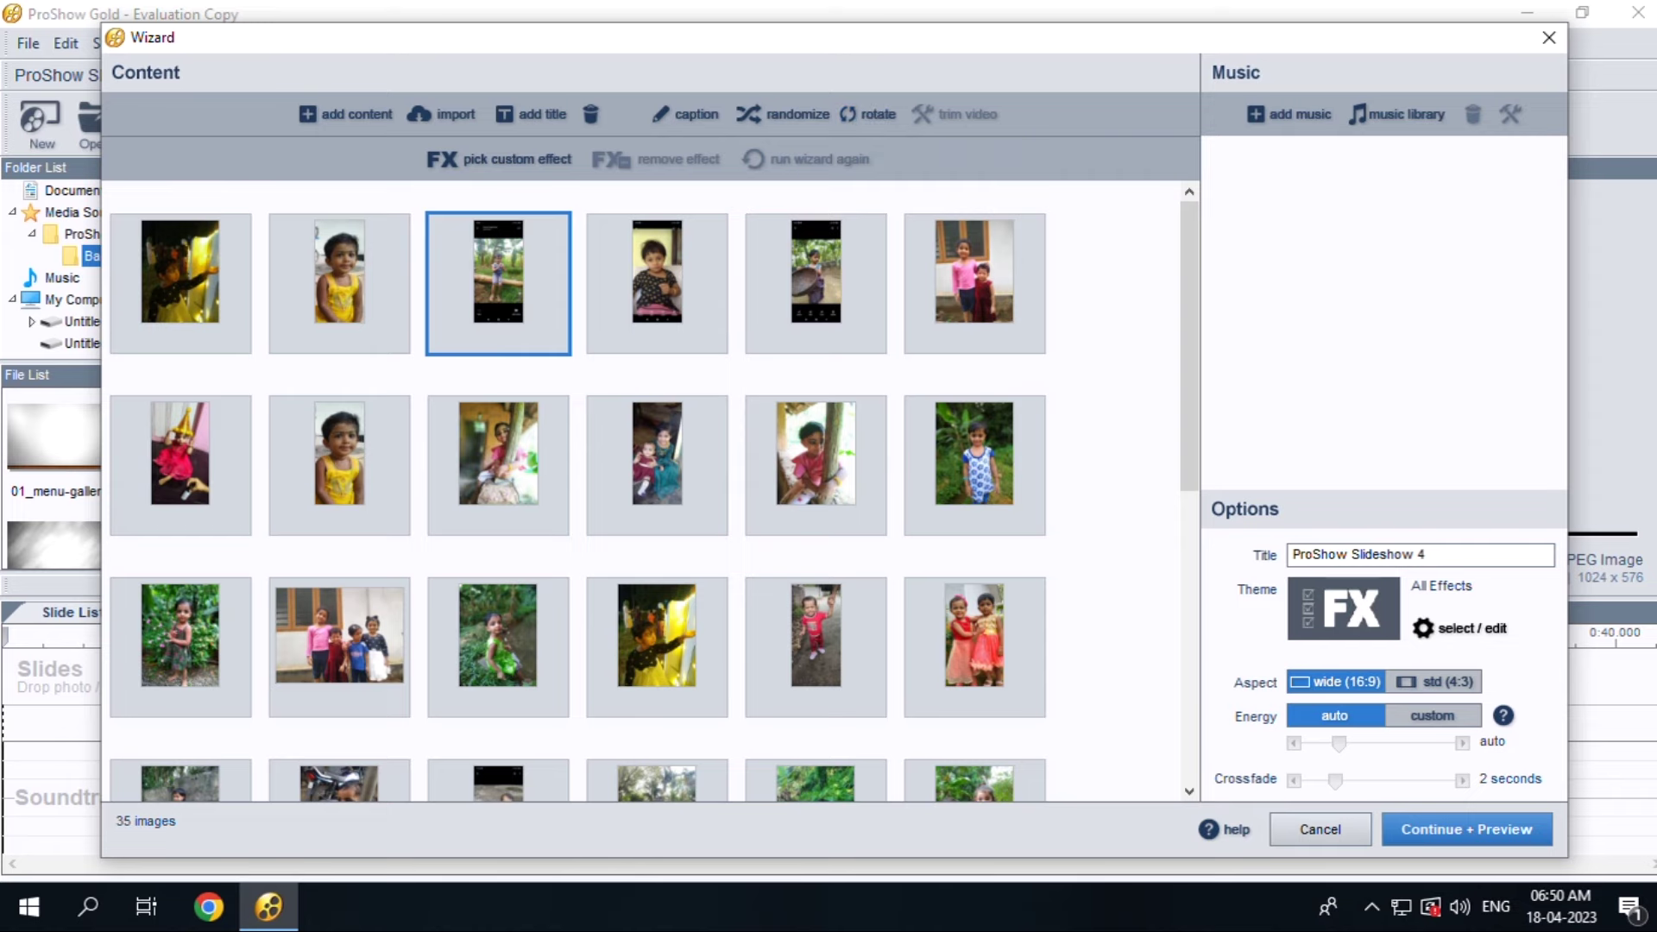
left_click(592, 114)
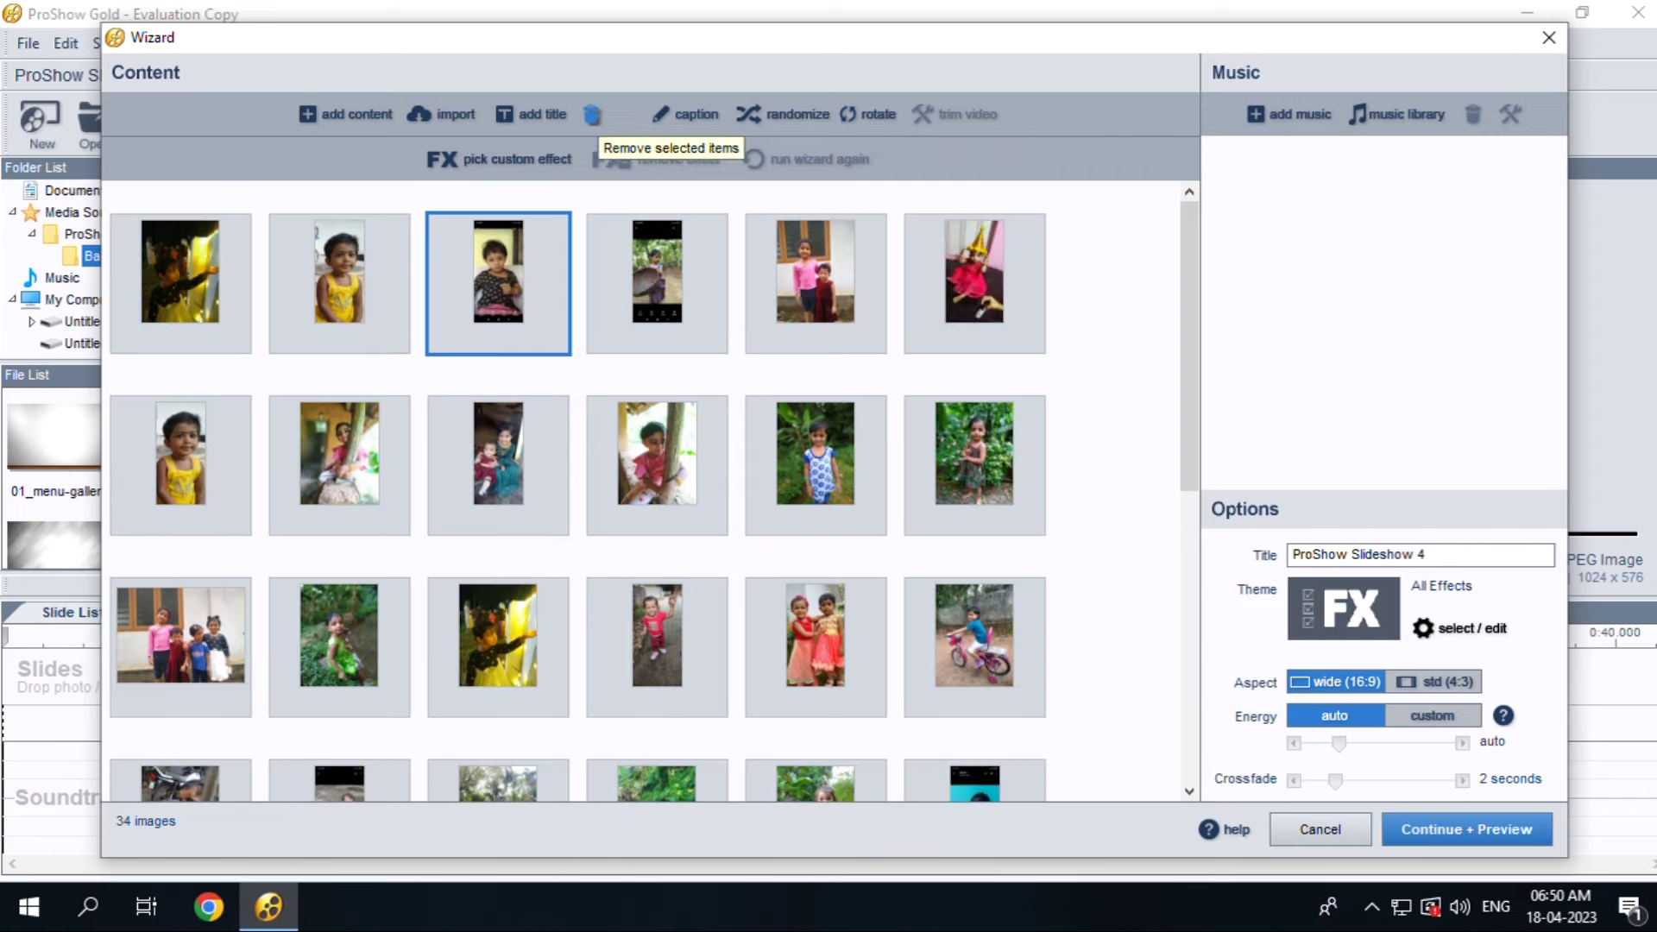
Move the twelfth photo to the front of the show, and place the sixth photo, two girls by a window, ahead of it
left_click(640, 483)
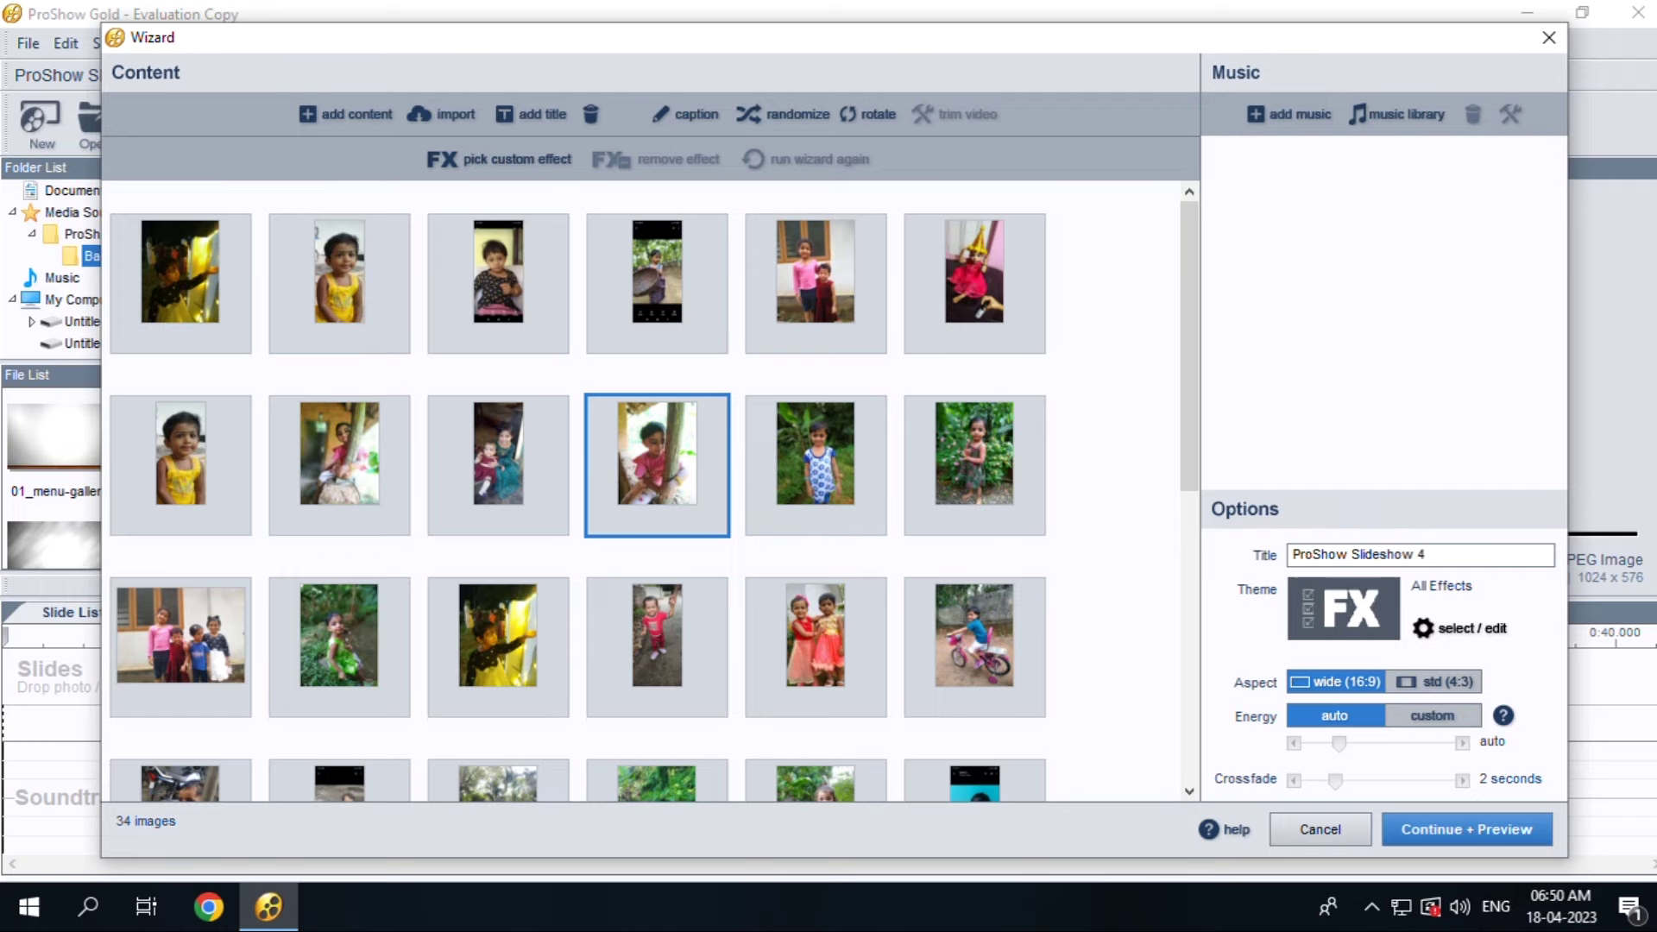
left_click(973, 465)
left_click_drag(203, 275, 207, 276)
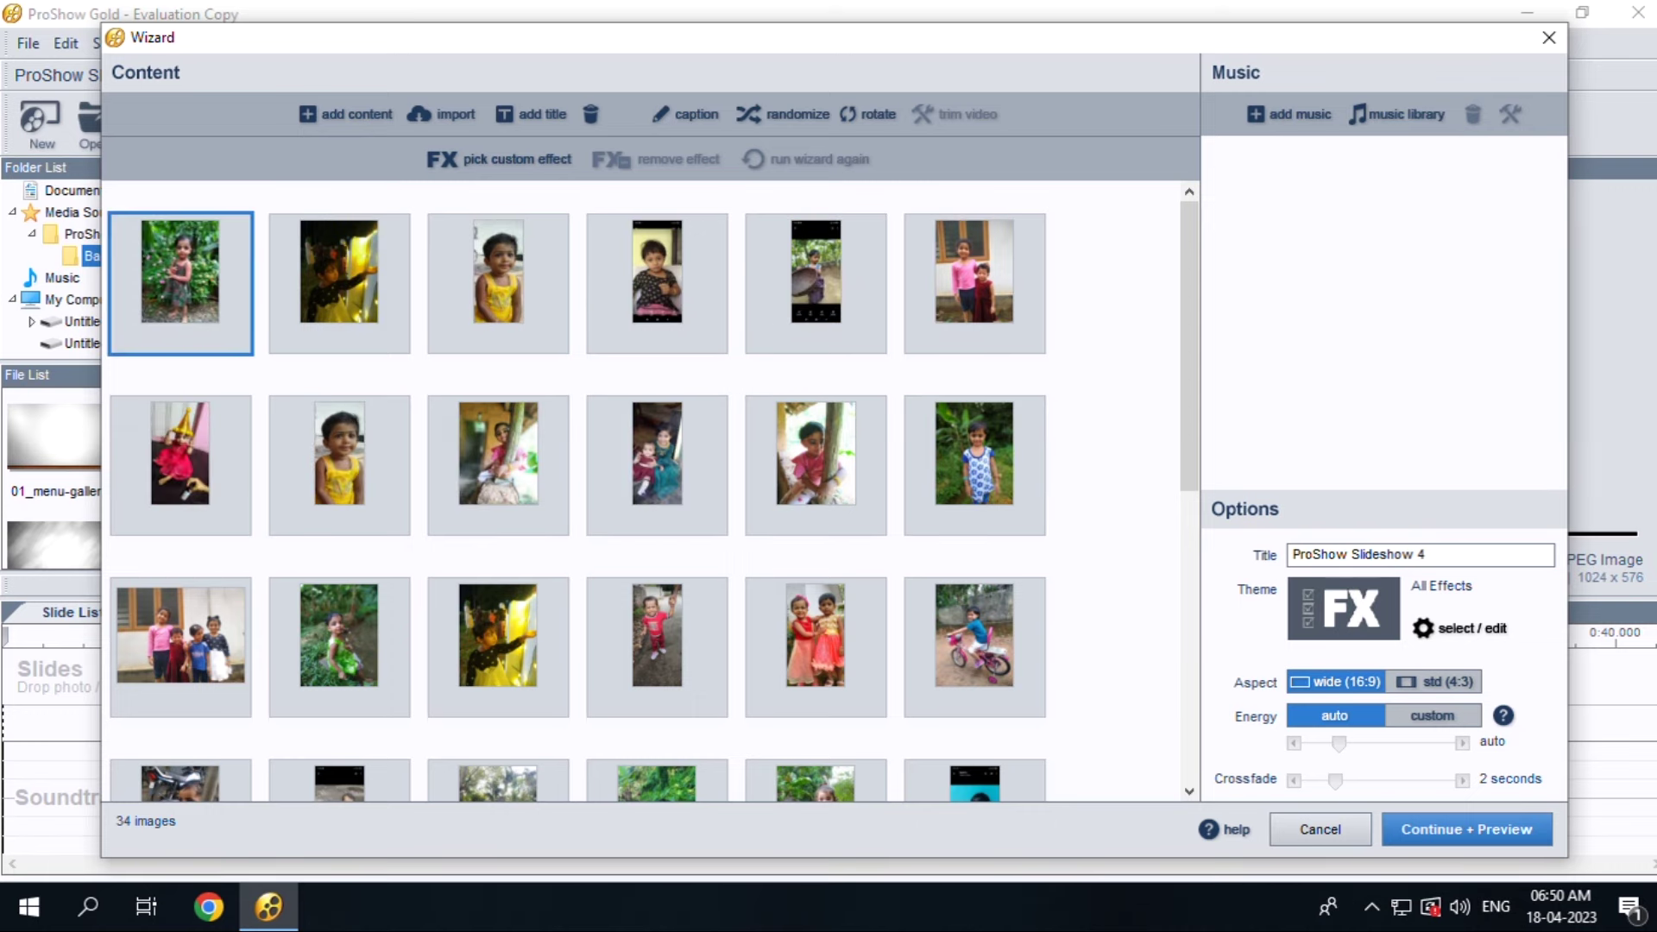
left_click(974, 283)
left_click_drag(974, 283, 156, 281)
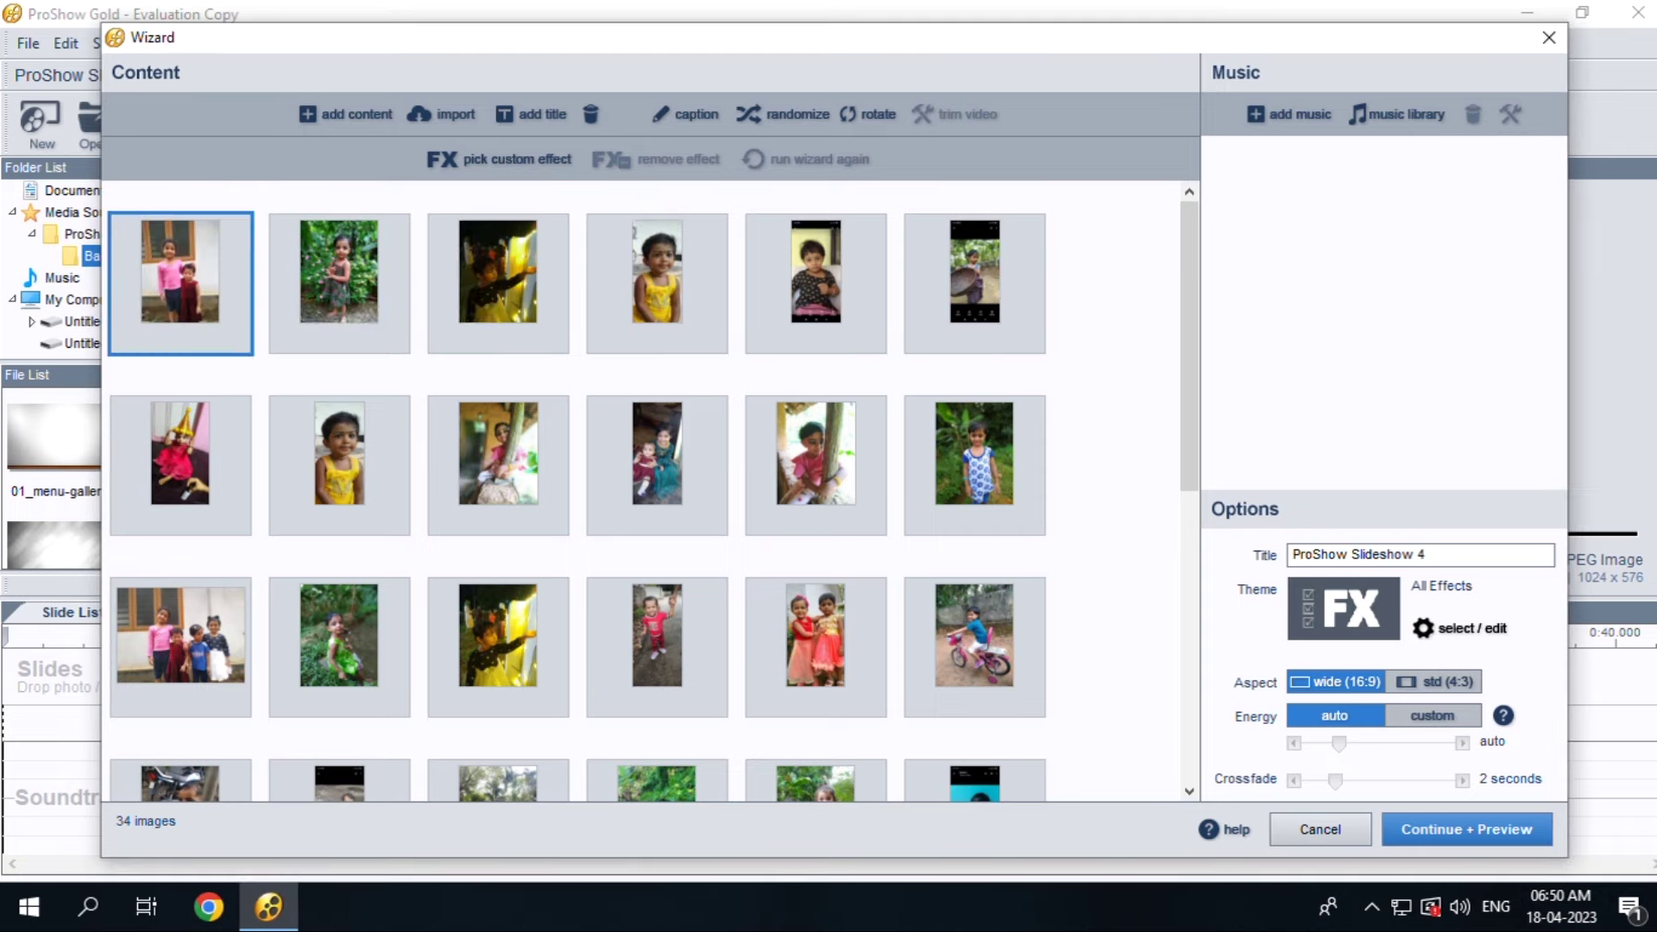
Move the ninth photo to fourth place, the blue-dress photo to second and the party-hat photo to third
left_click_drag(498, 453, 577, 277)
left_click_drag(974, 457, 259, 276)
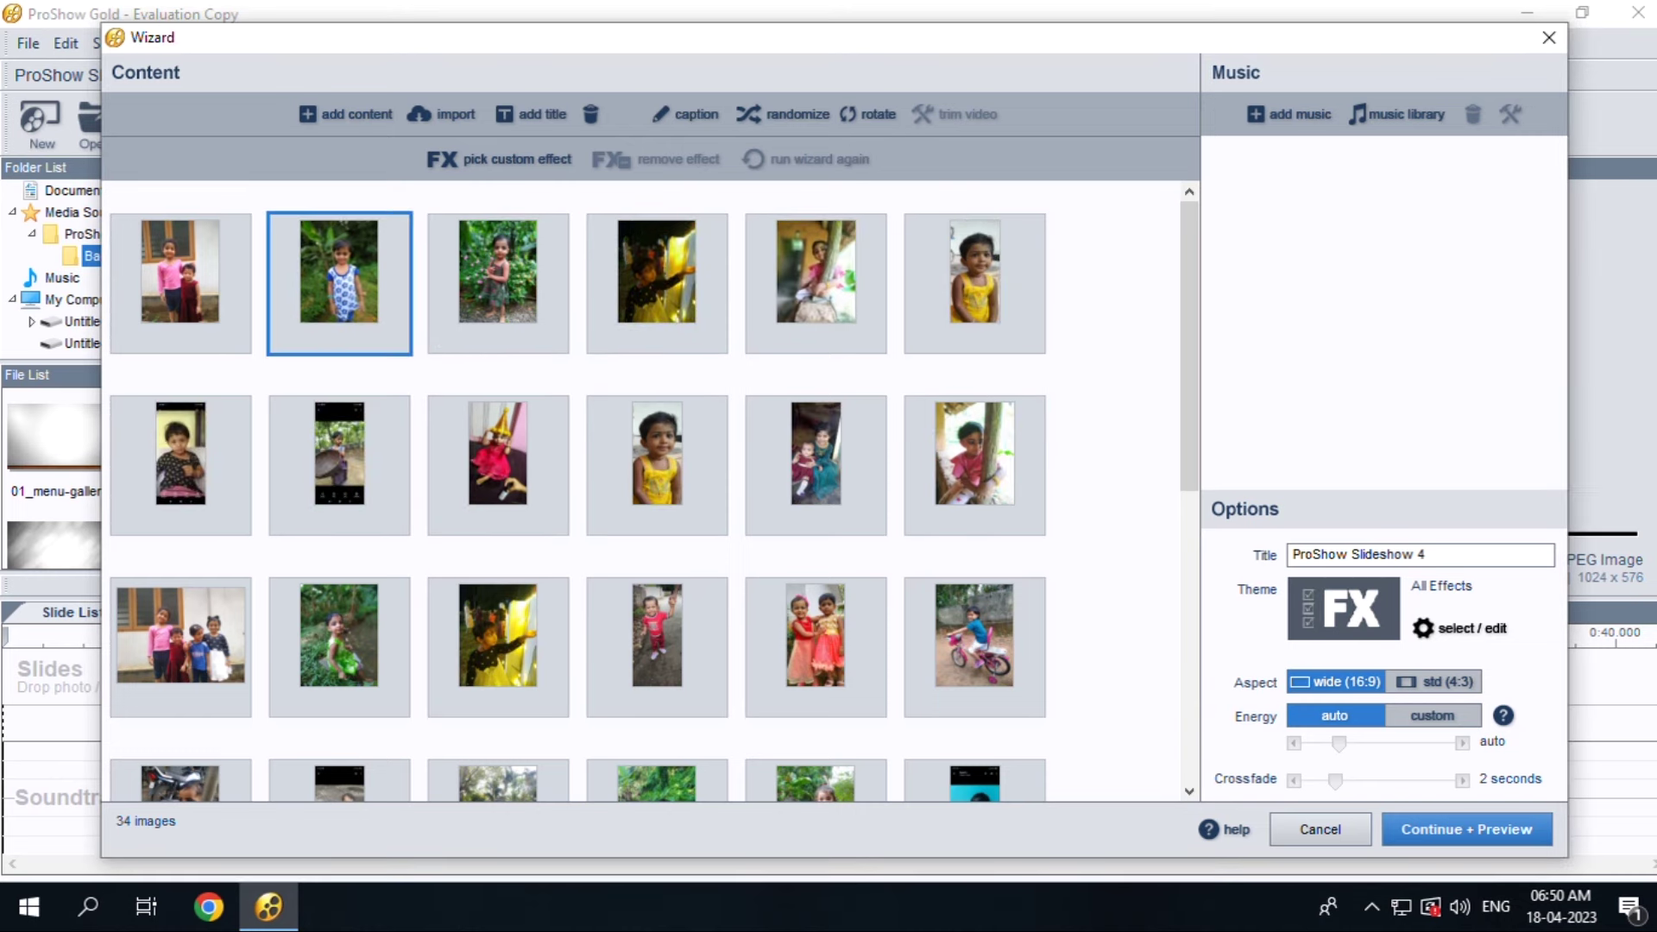
left_click_drag(498, 453, 499, 276)
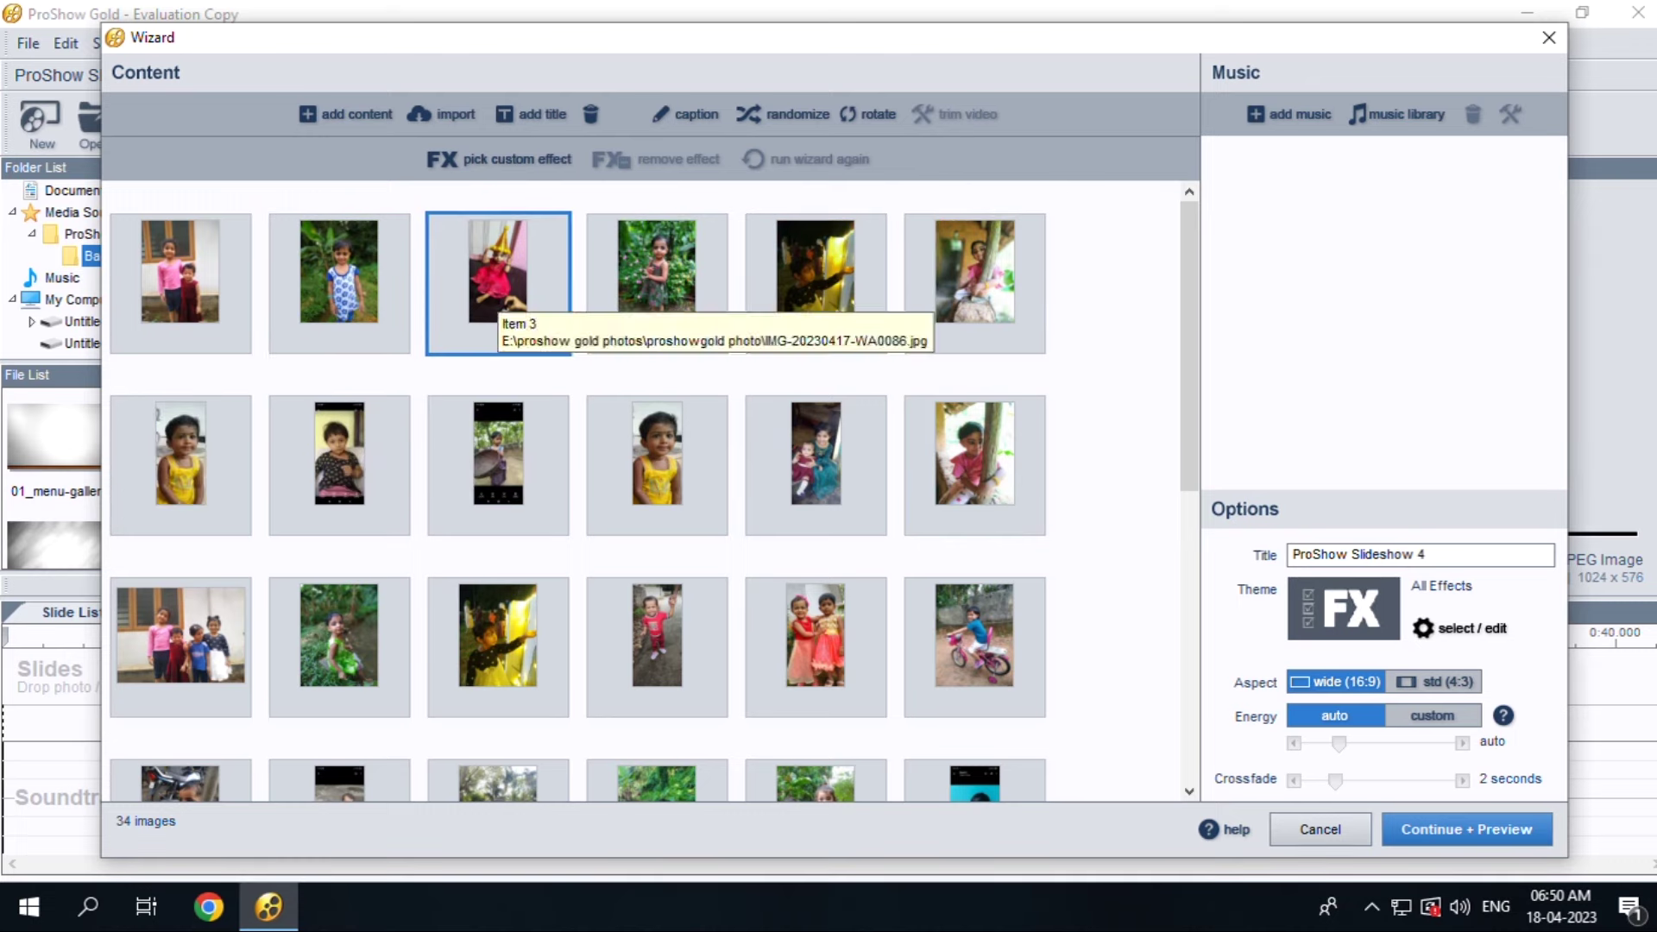
Move the seventh photo, the child in yellow, to fifteenth place and the garden photo IMG-20230417-WA0092 to second
left_click_drag(180, 453, 498, 635)
scroll(604, 622, "down", 5)
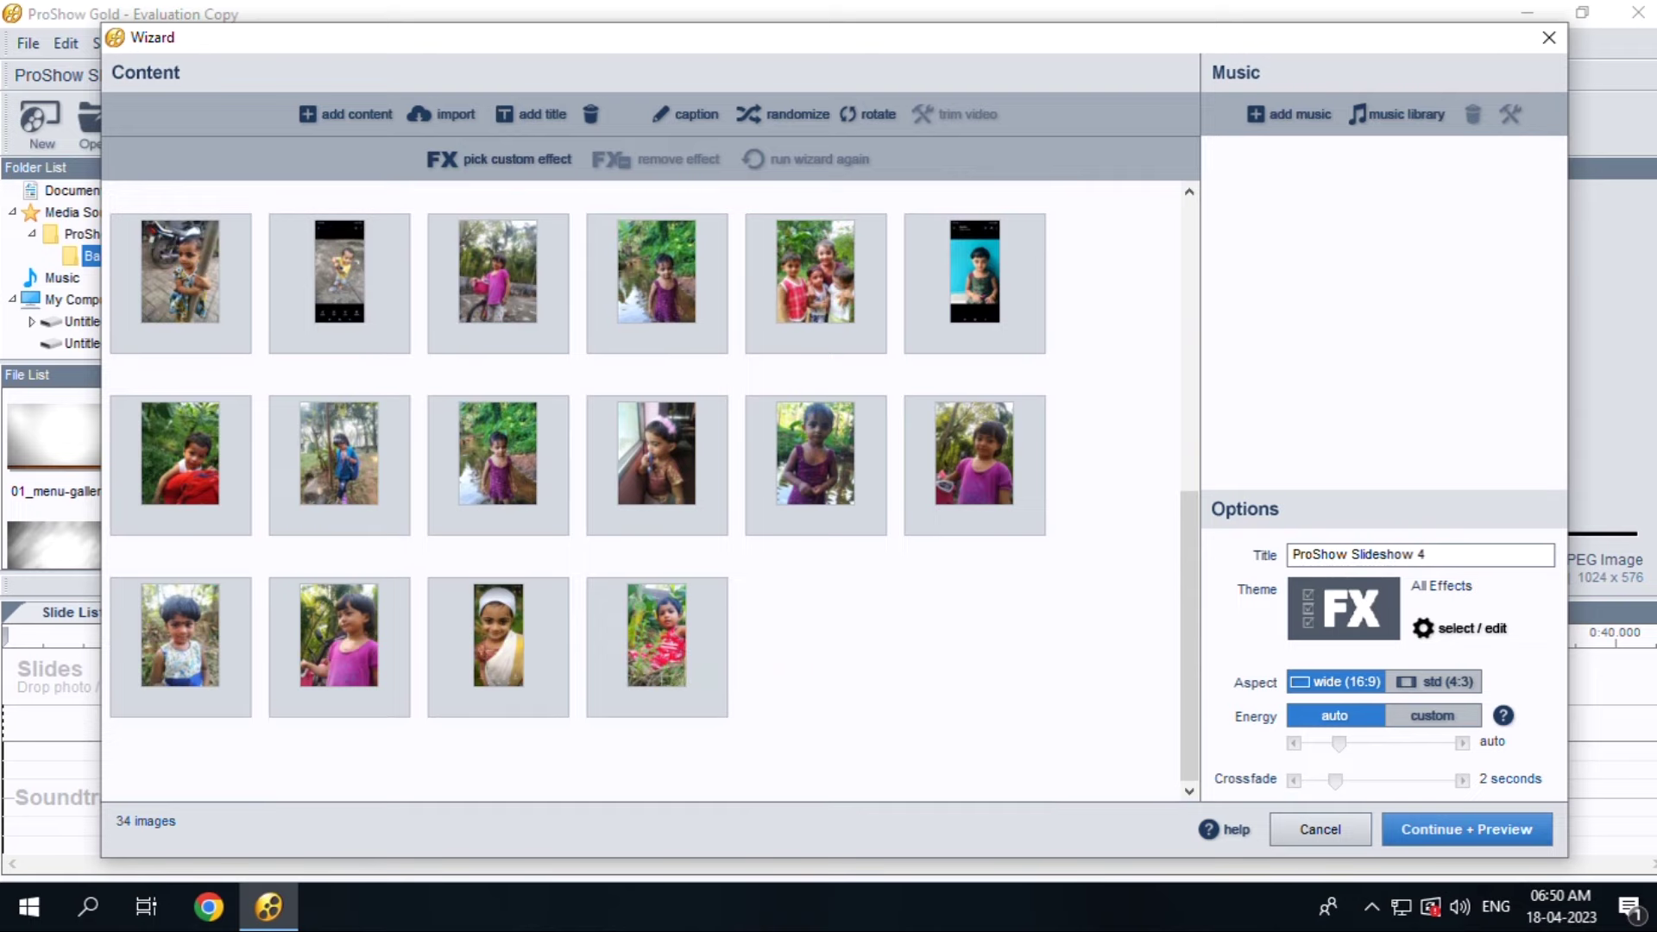
scroll(498, 643, "up", 3)
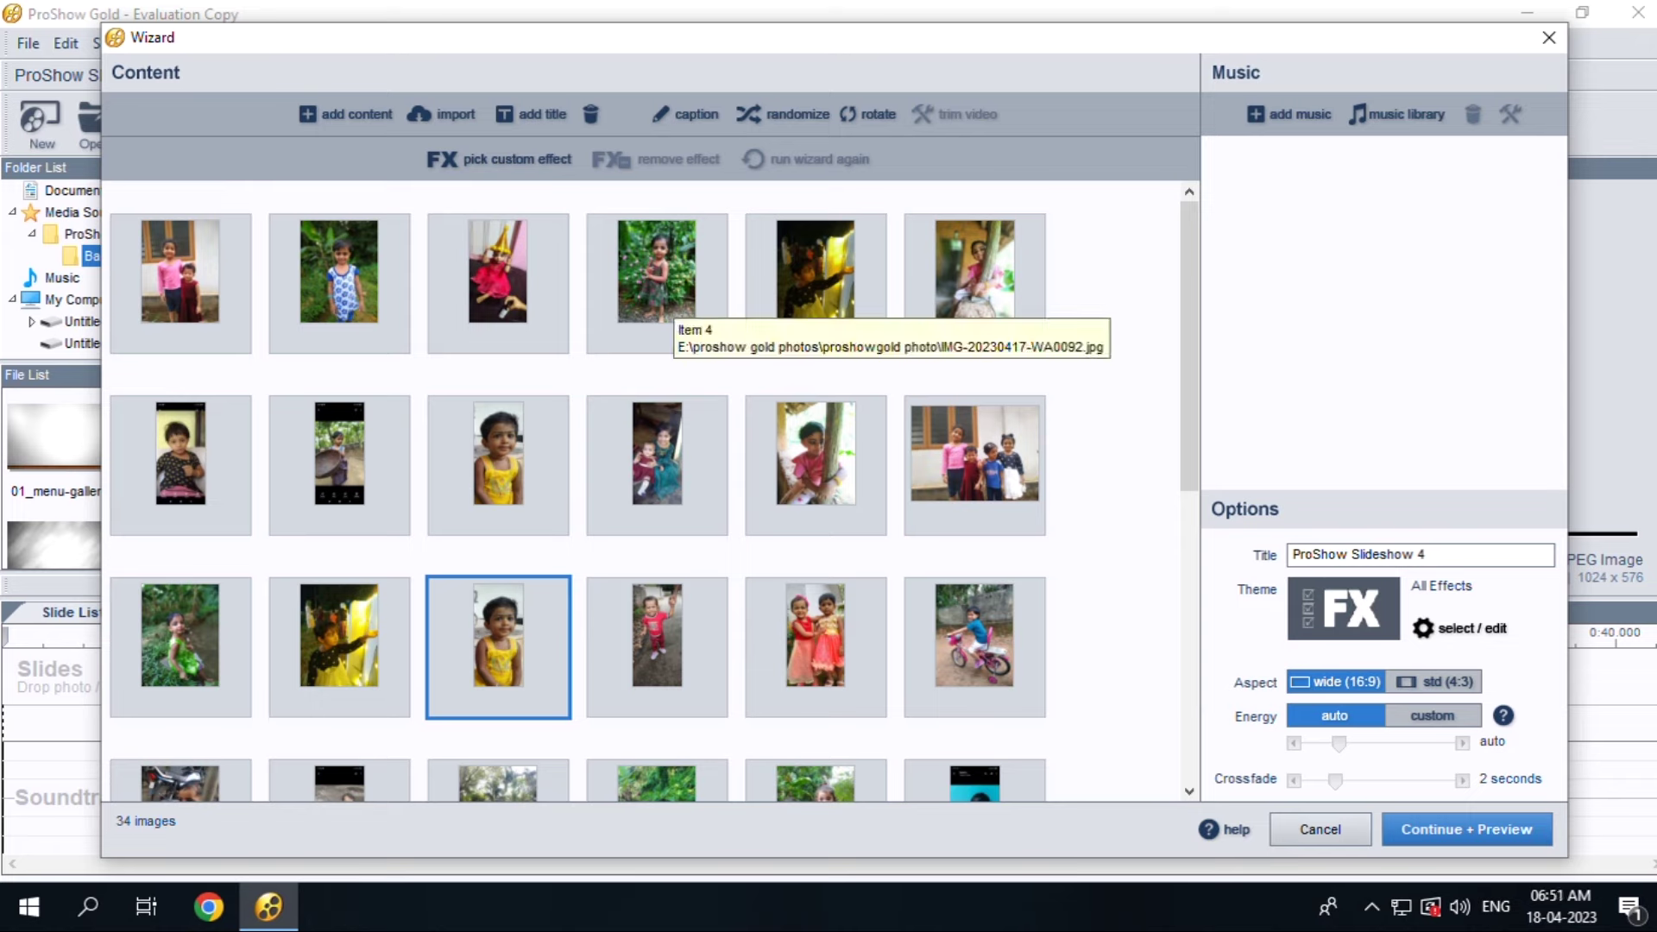
left_click_drag(673, 311, 259, 276)
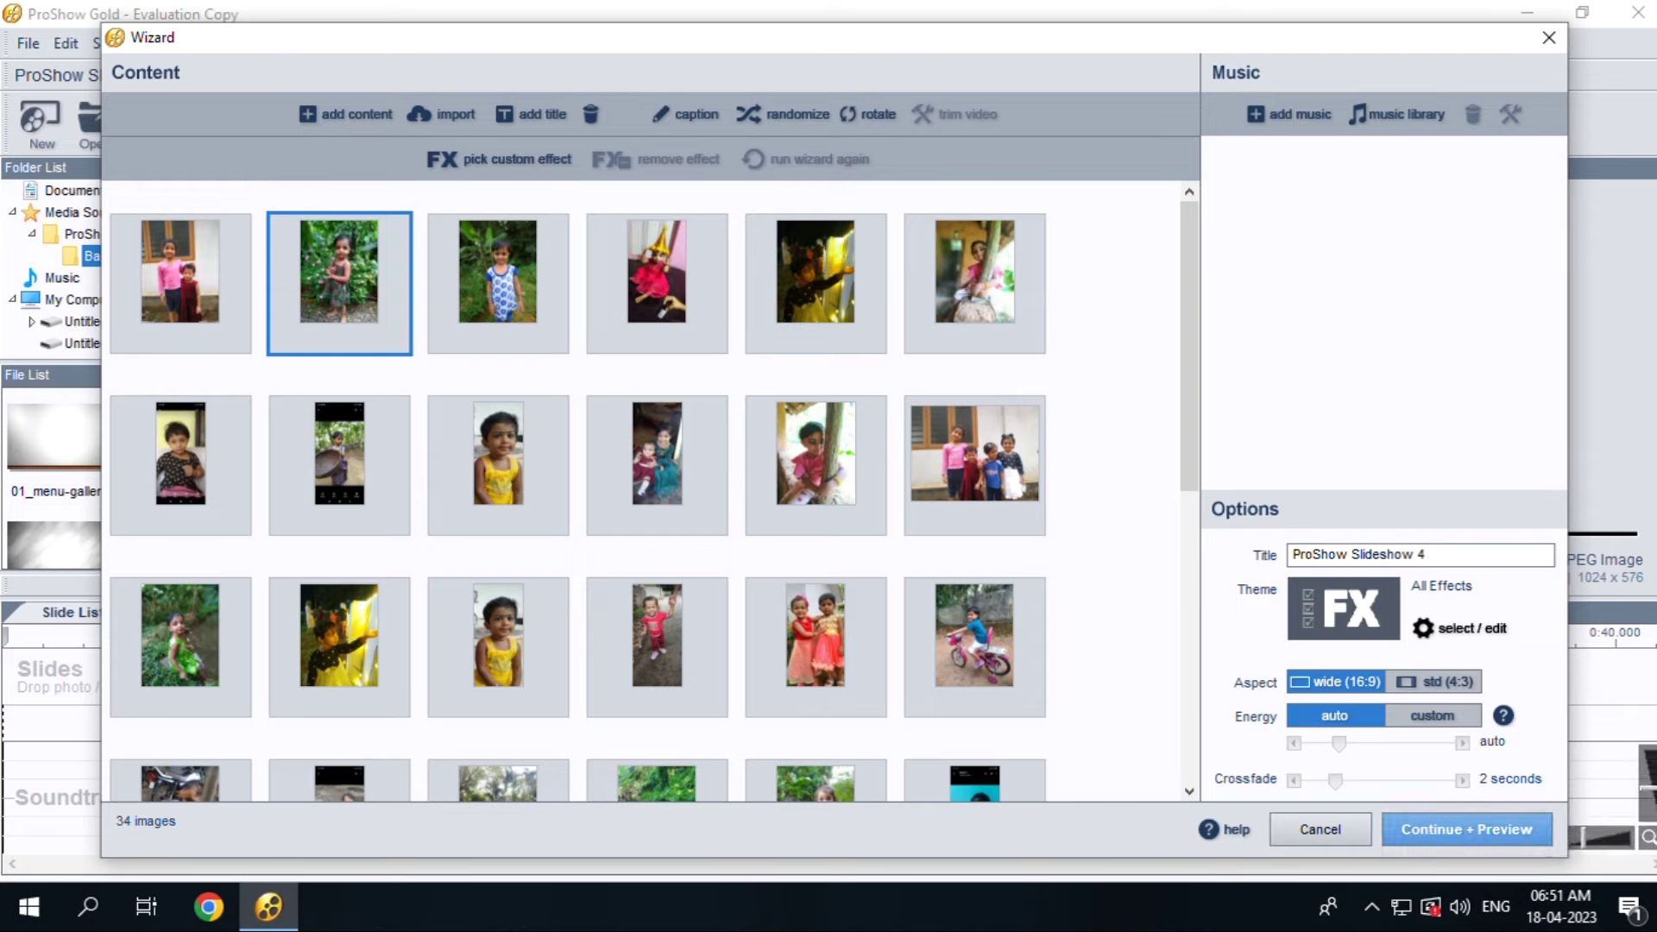
Generate the show with automatic effects, preview it and return to the wizard
left_click(1465, 829)
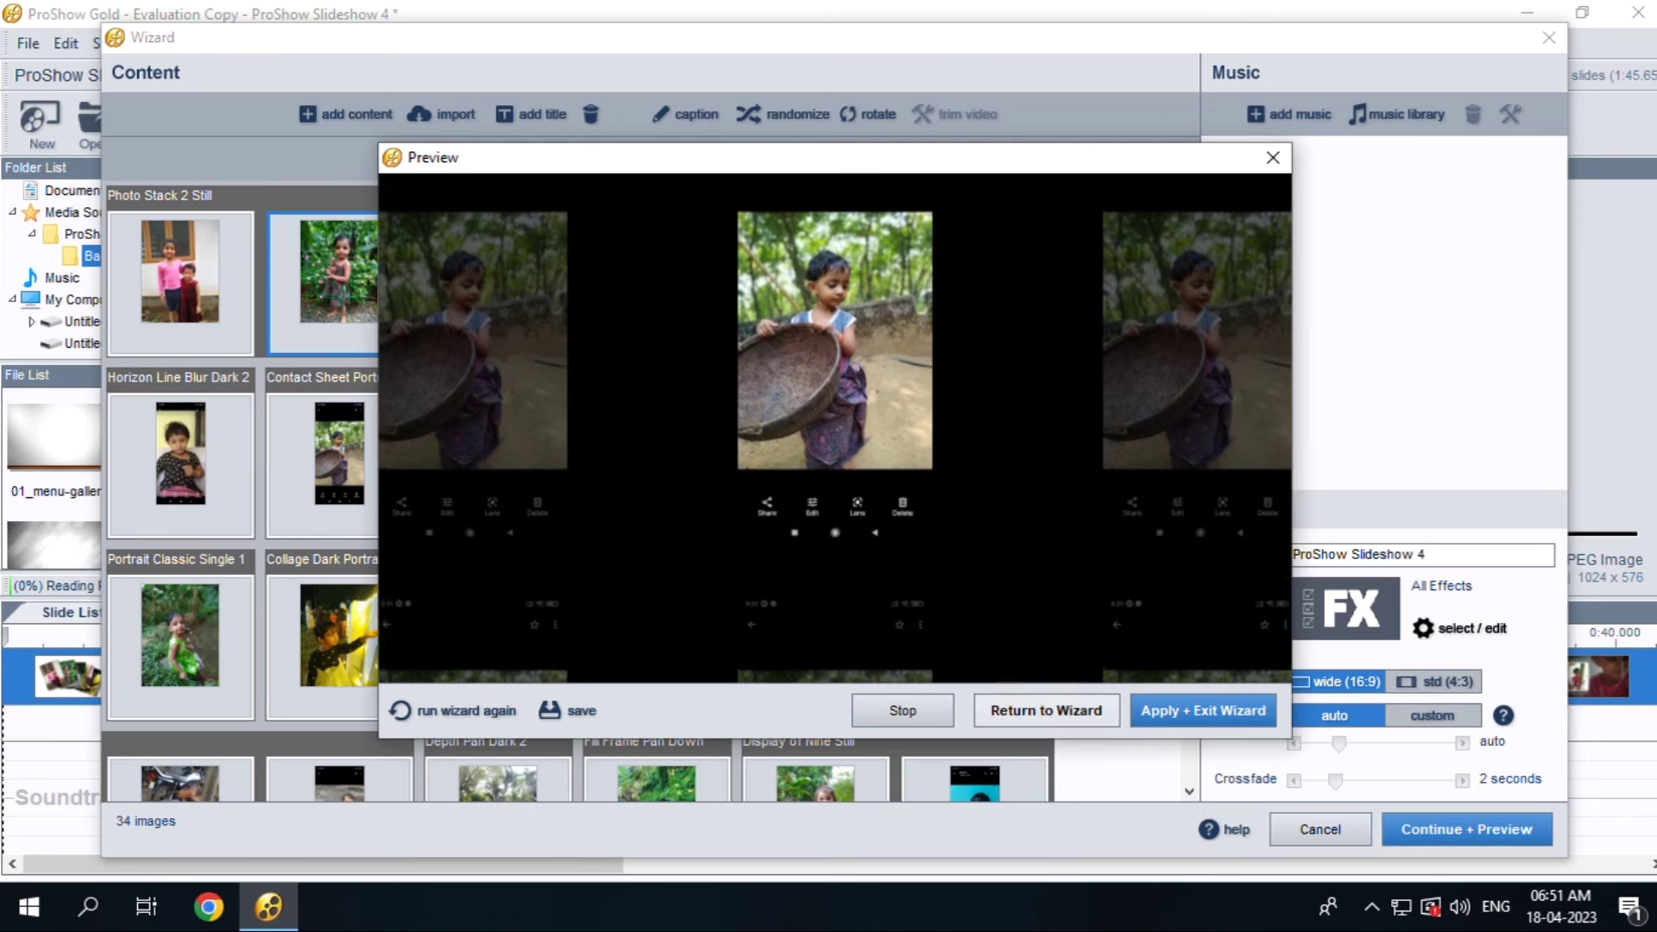
key("Escape")
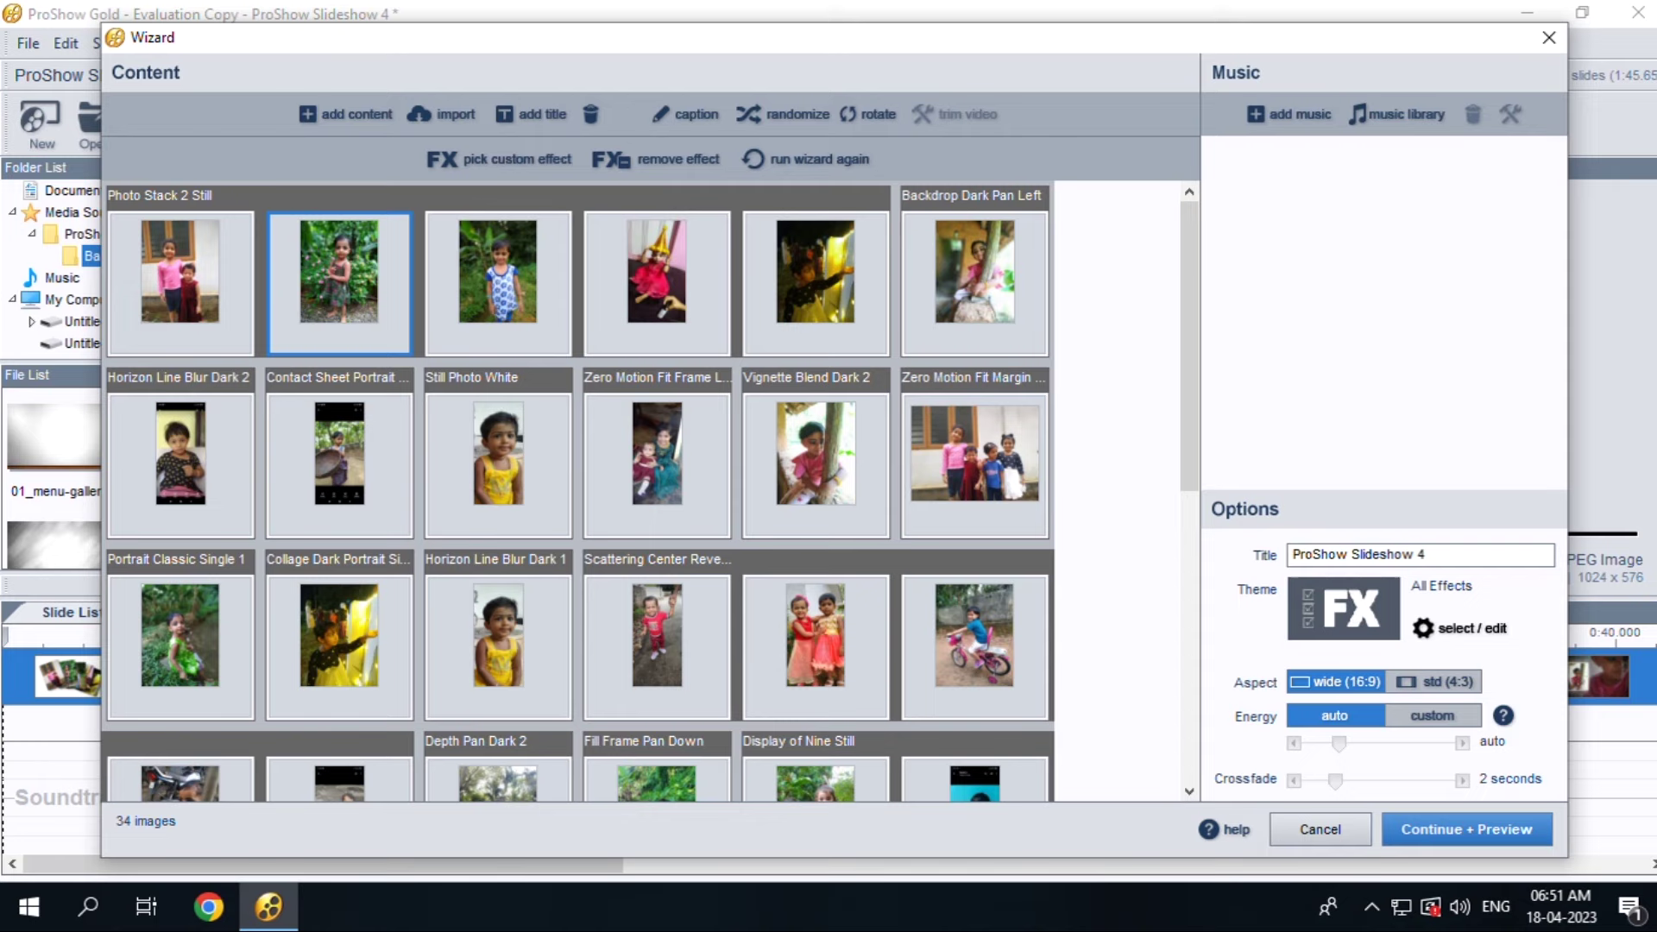
Delete the eighth photo, the seventh photo and the eighteenth photo from the wizard's content
left_click(303, 449)
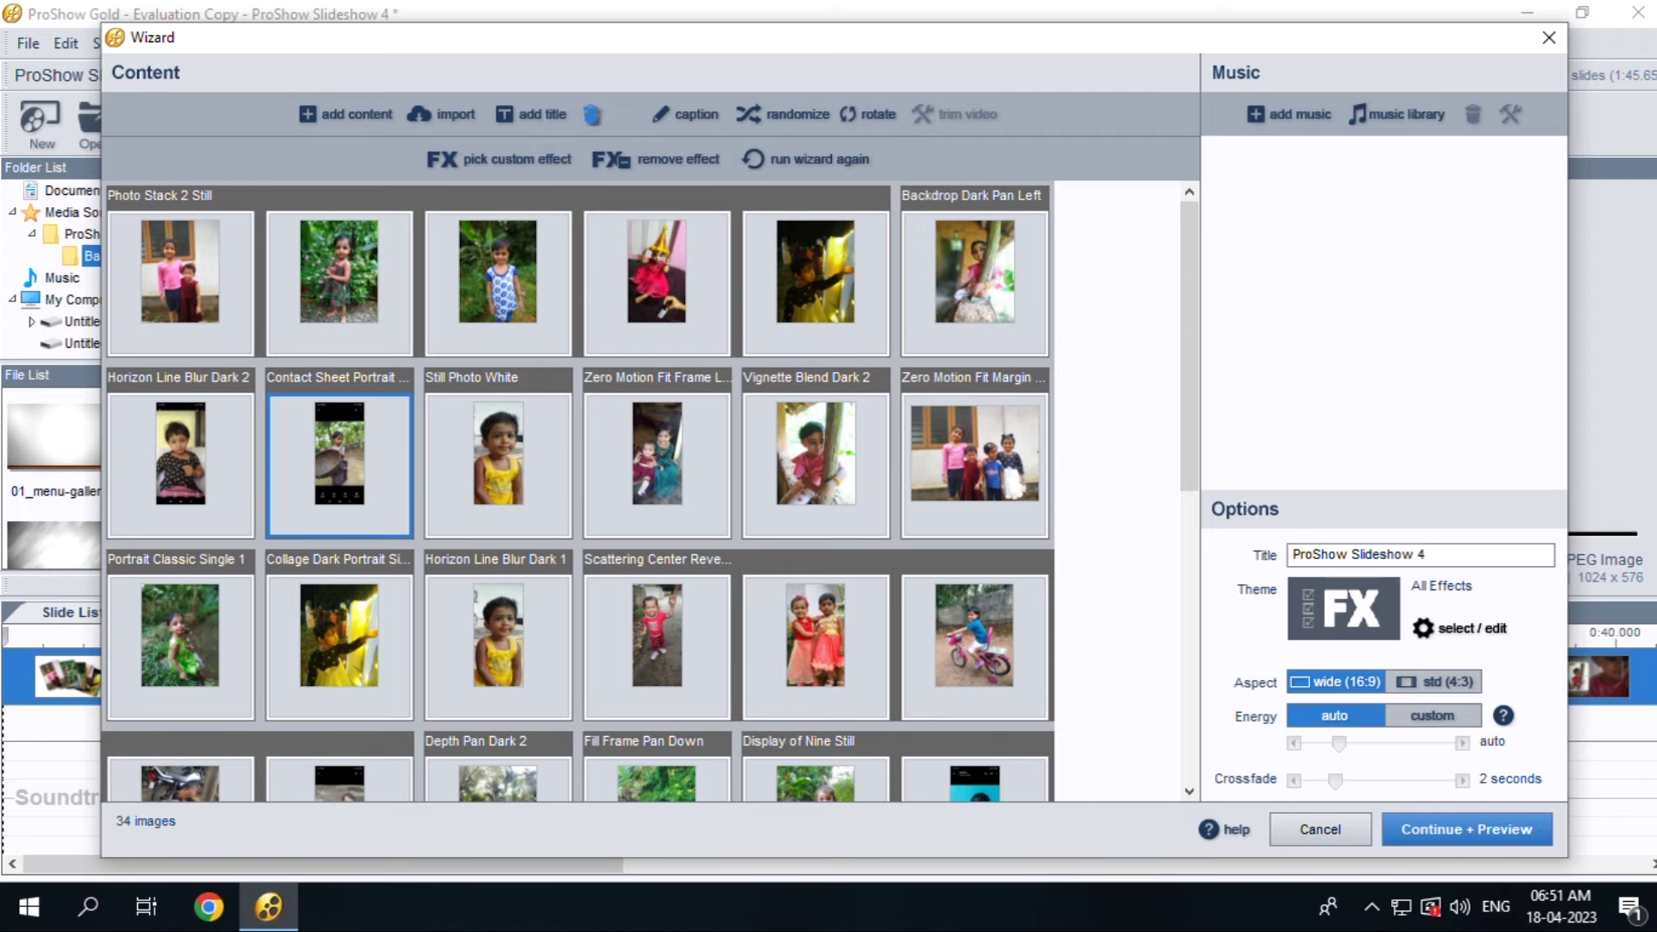
left_click(590, 114)
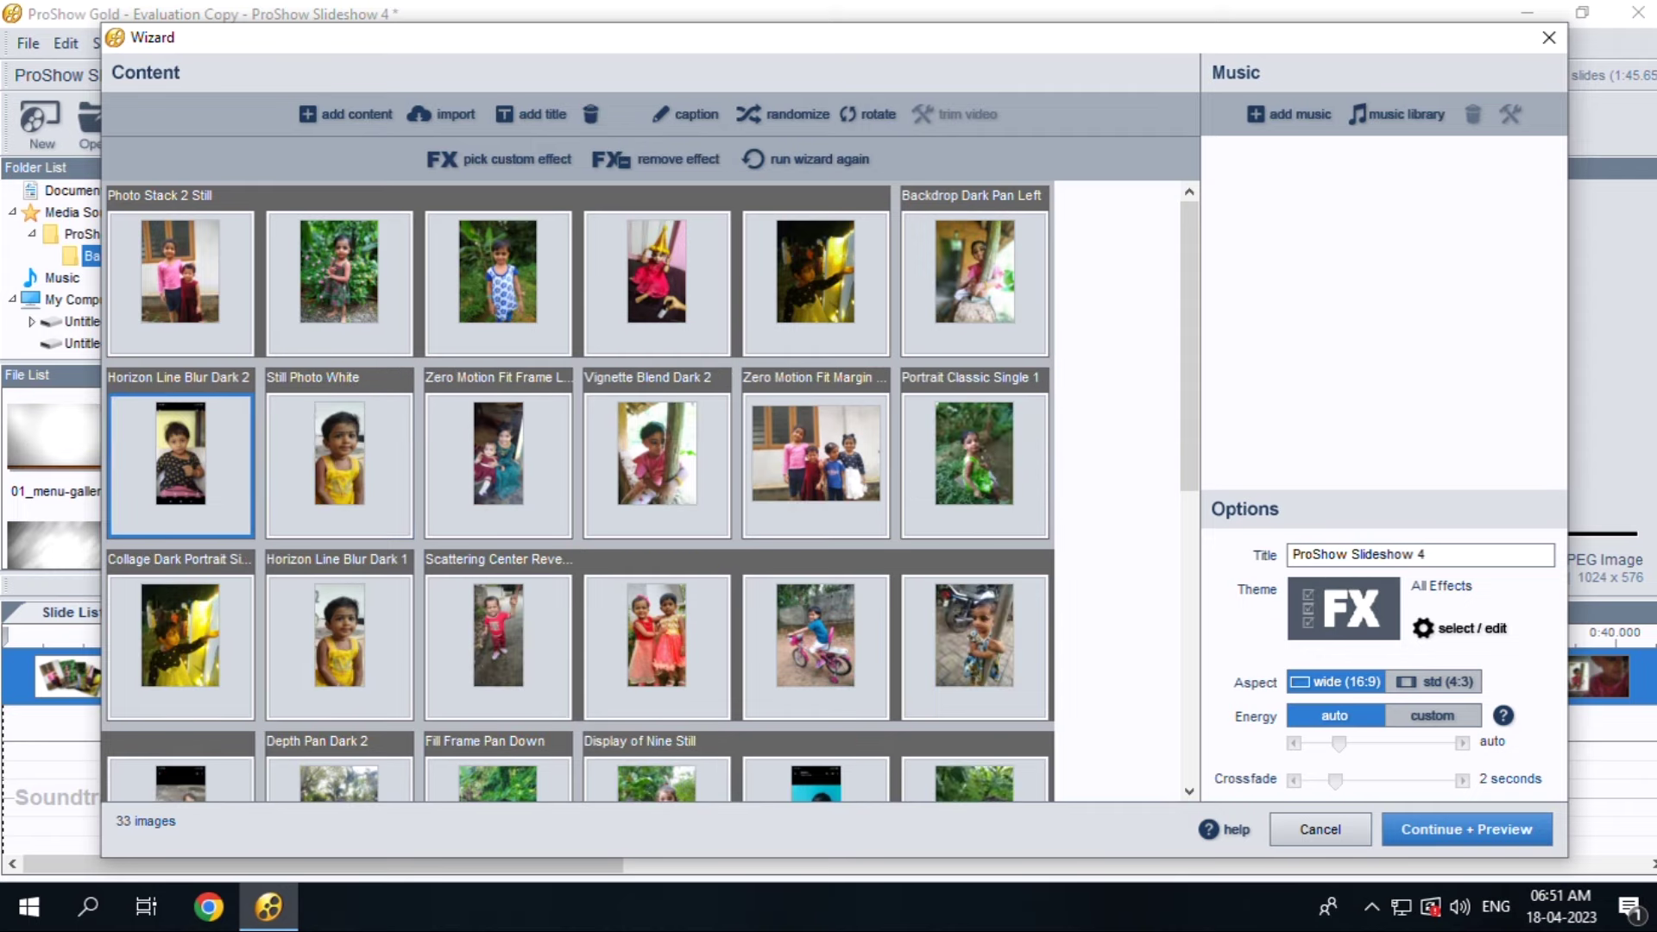
left_click(592, 115)
left_click(974, 647)
left_click(590, 114)
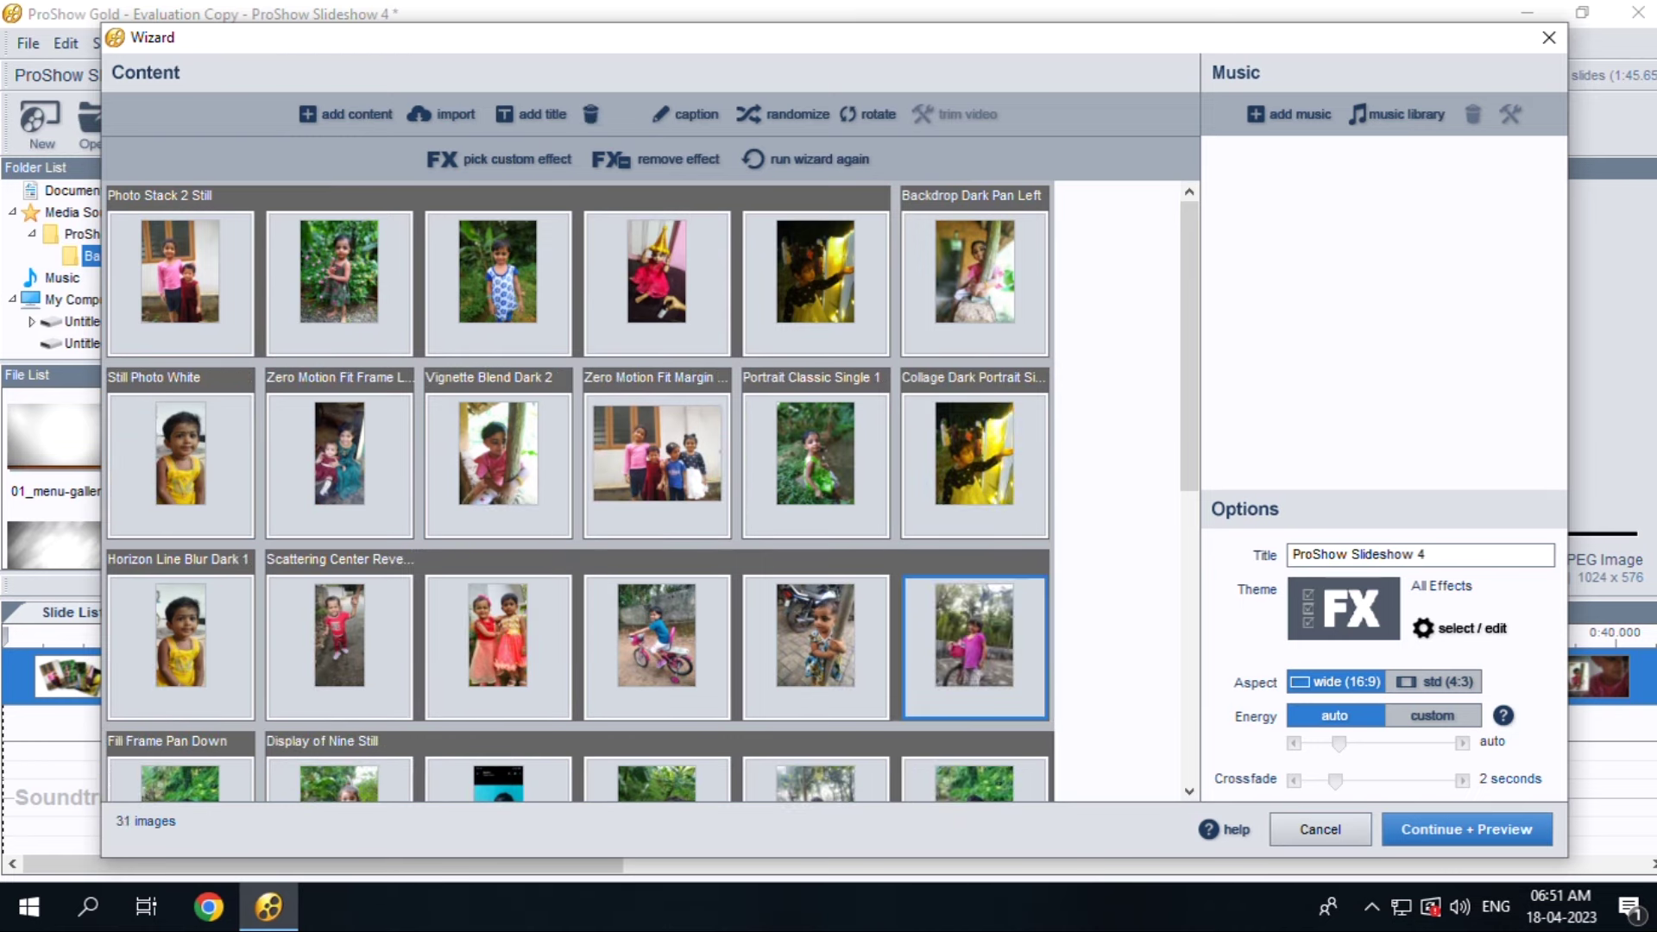
scroll(578, 492, "down", 5)
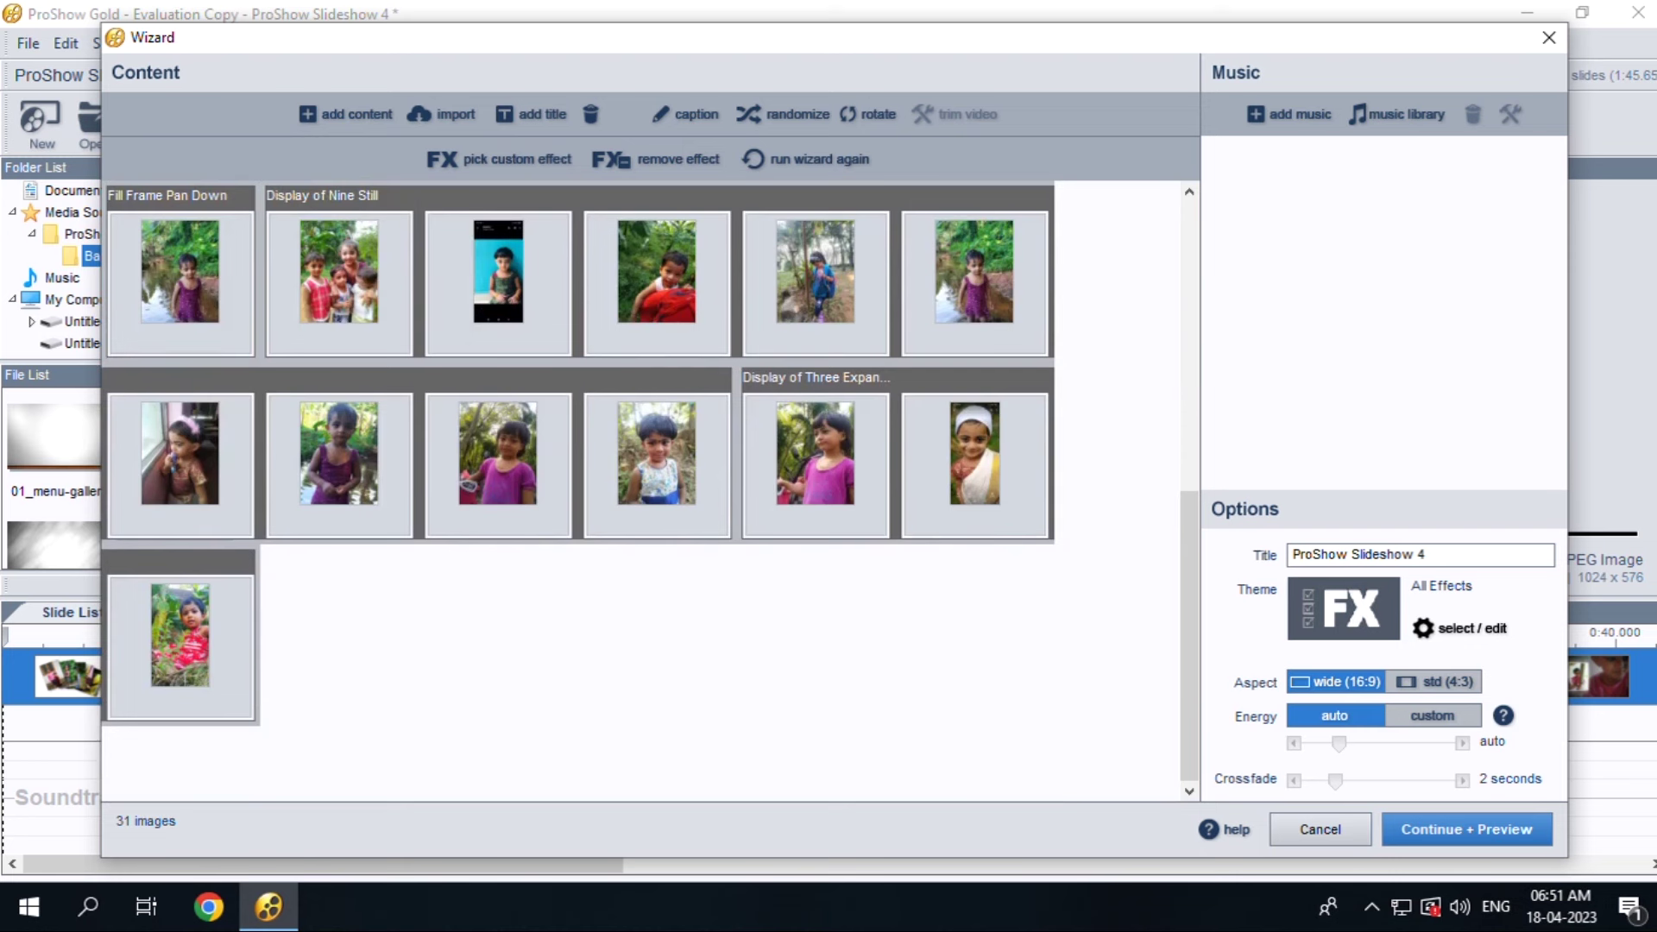
scroll(626, 604, "up", 5)
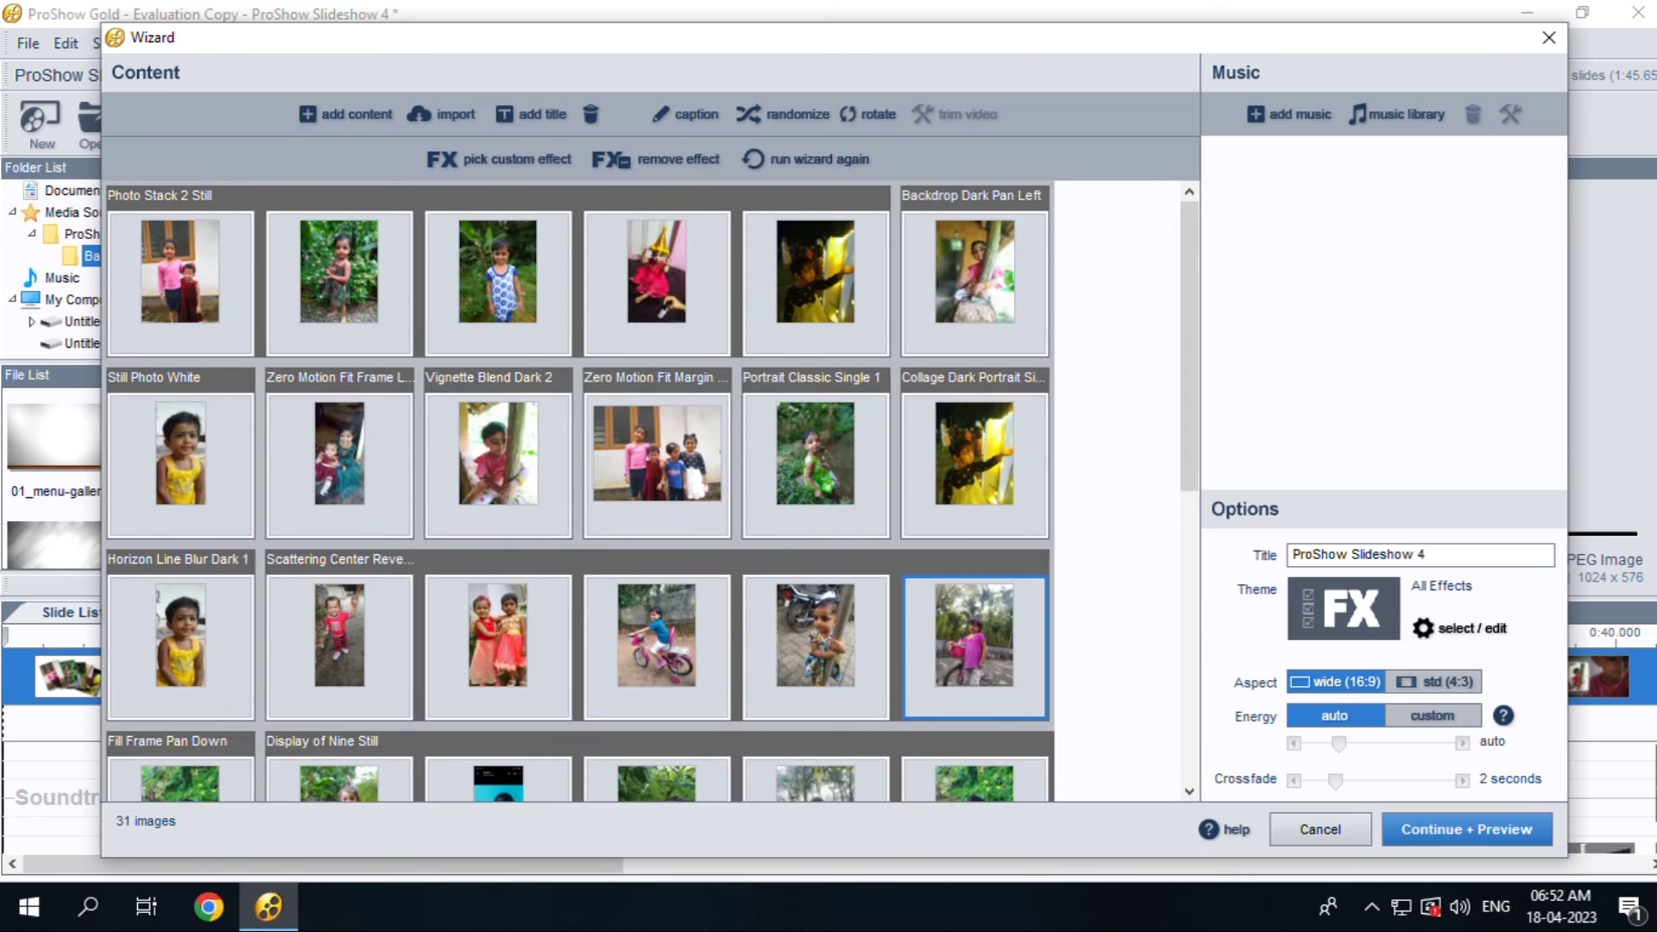
Generate and preview the show with automatic effects, and apply it to the timeline by exiting the wizard
left_click(1467, 829)
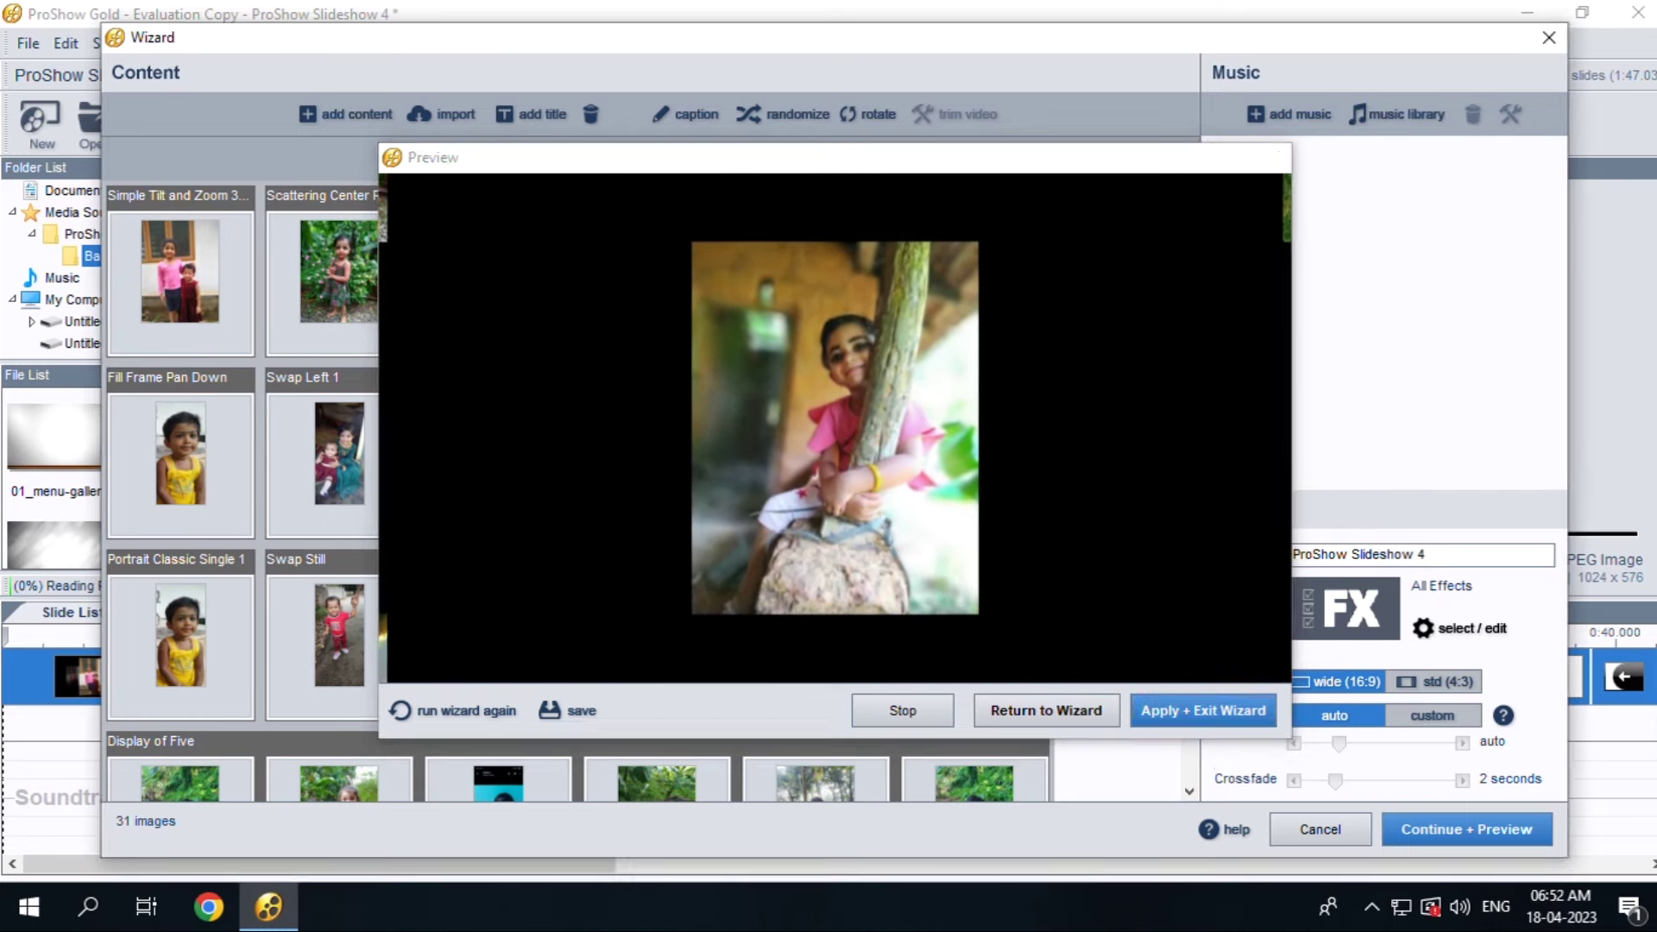
key("Return")
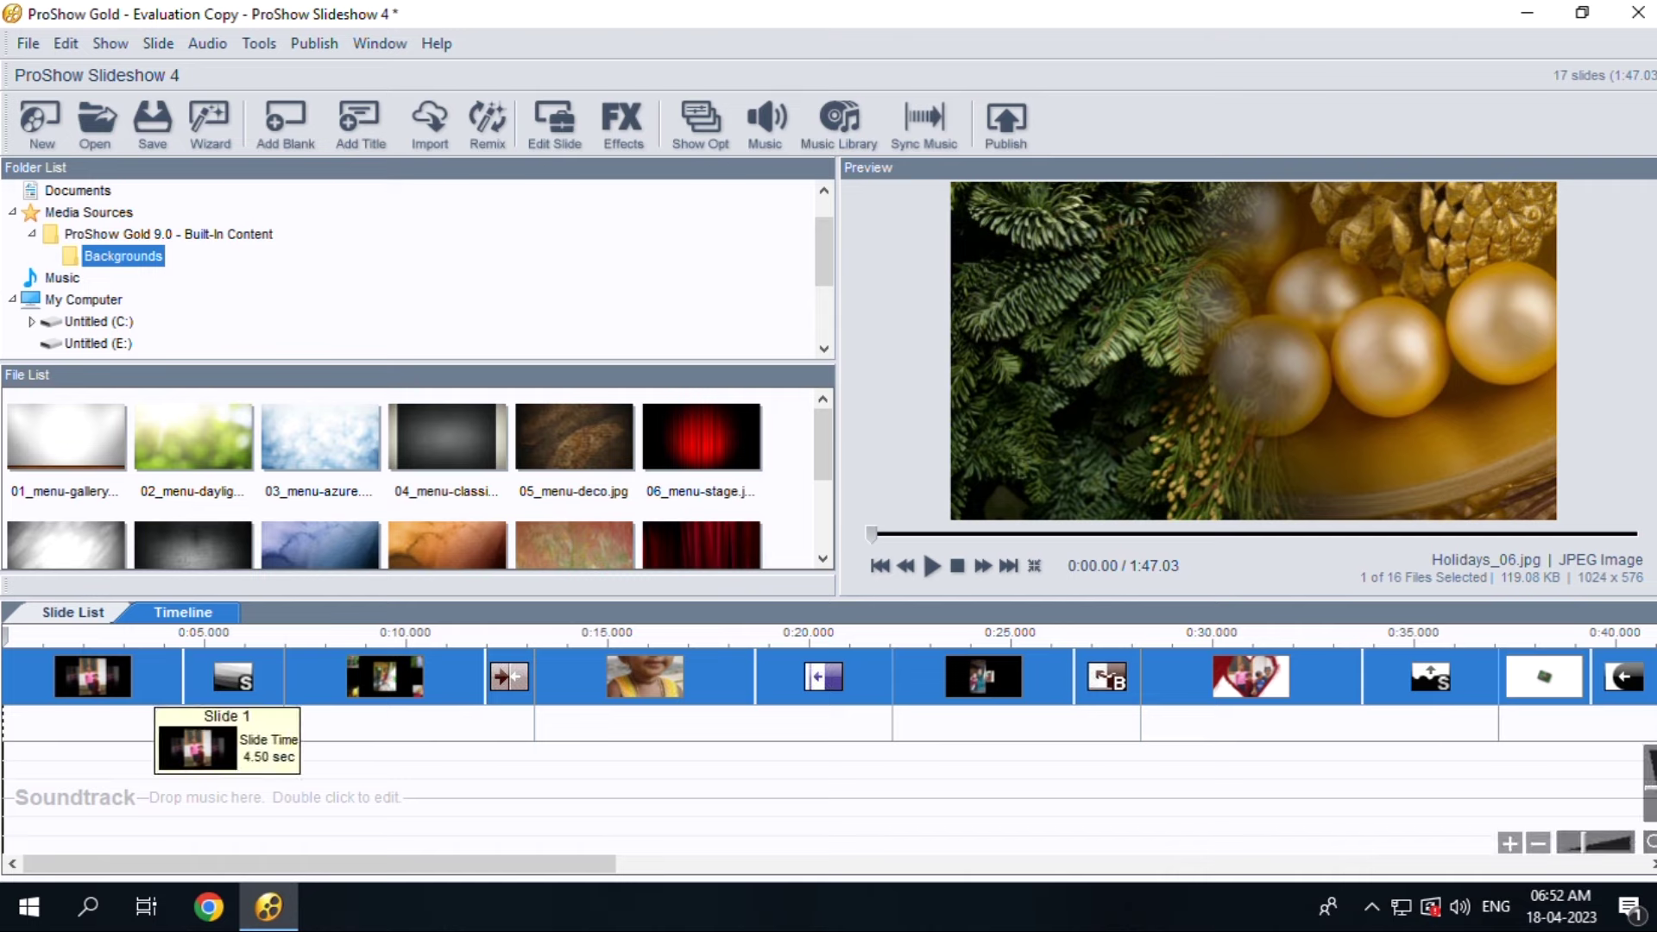
left_click(114, 682)
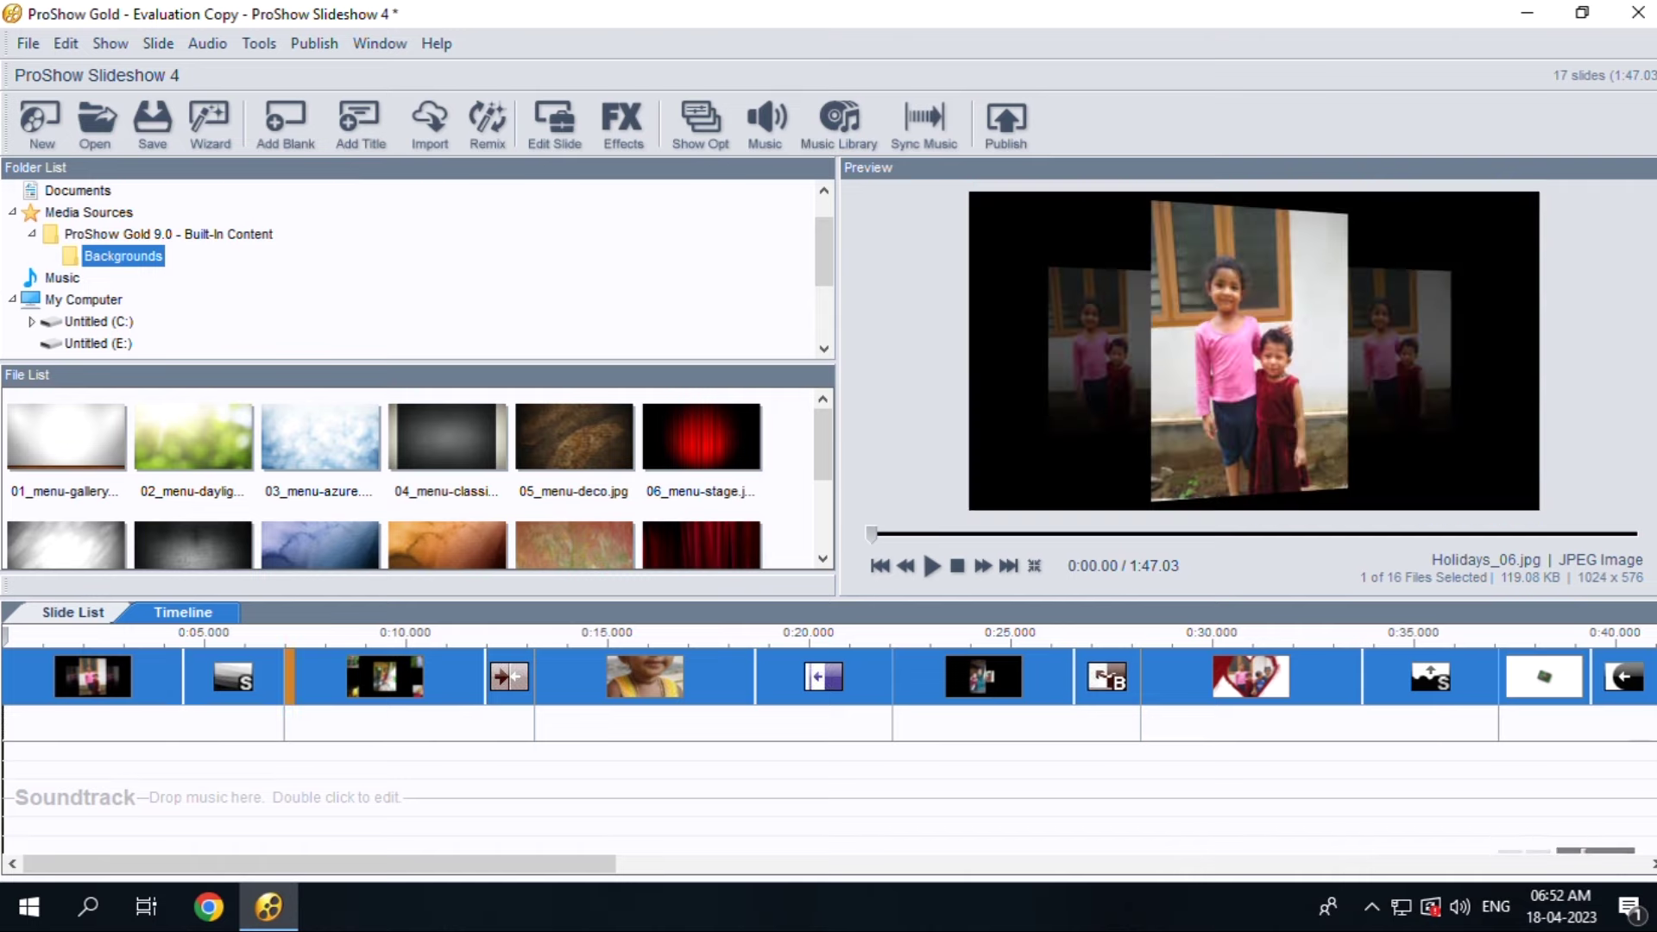
Move the yellow-dress slide to the front of the timeline, and place the Love and Hearts group slide ahead of it
left_click(652, 682)
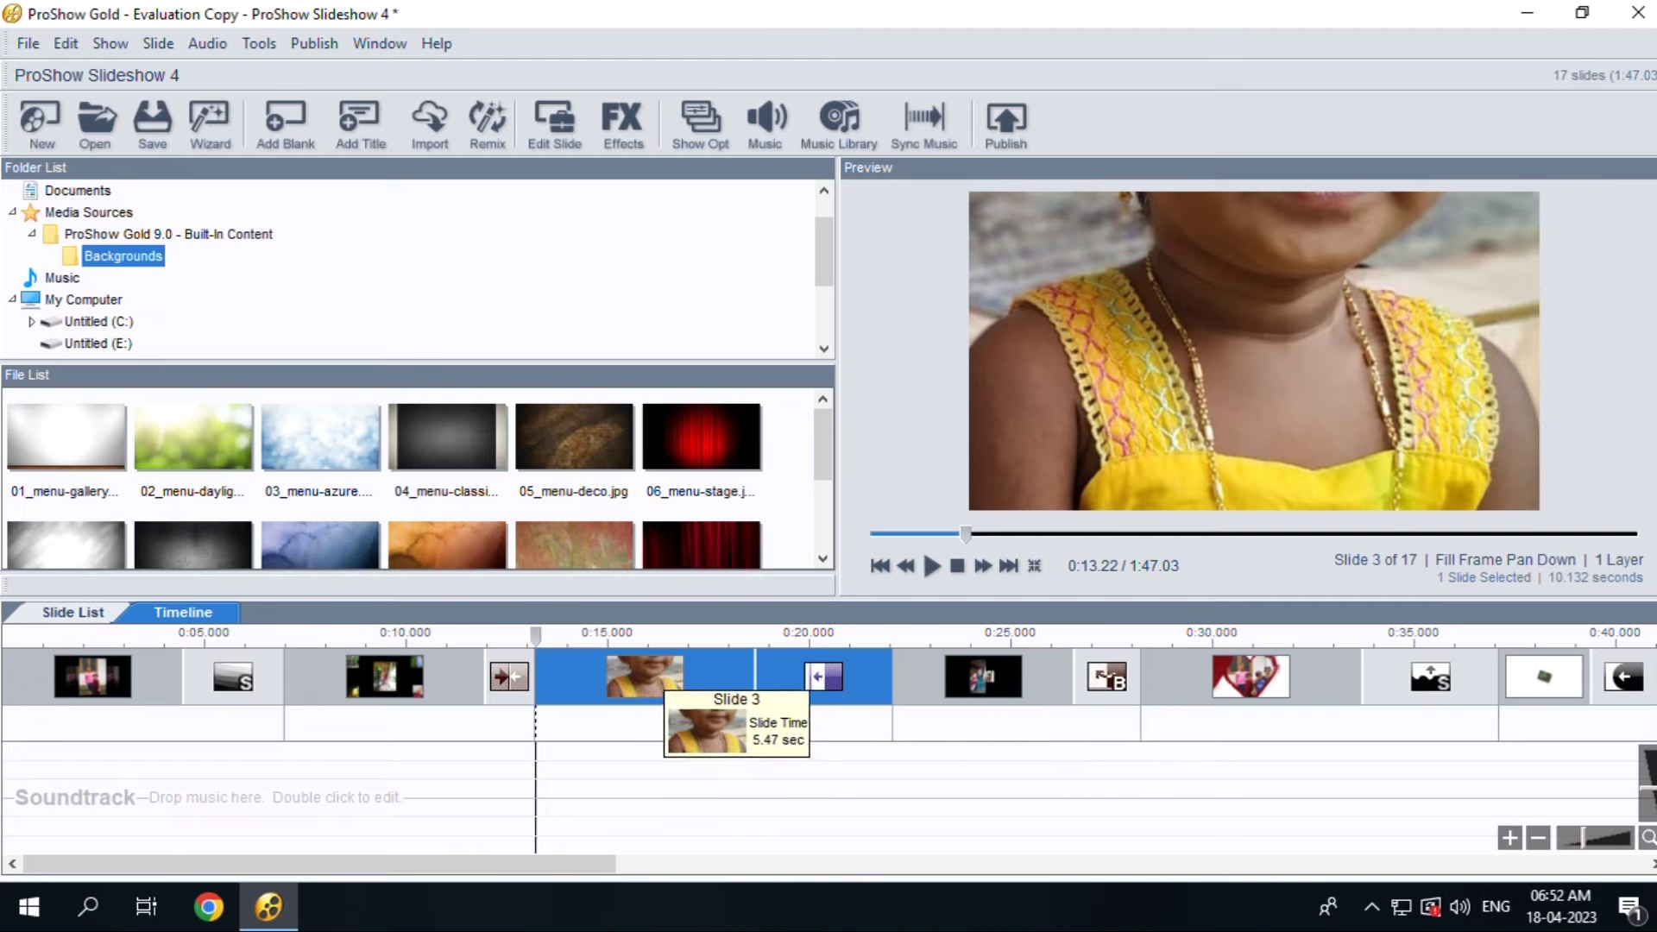
left_click_drag(644, 678, 78, 682)
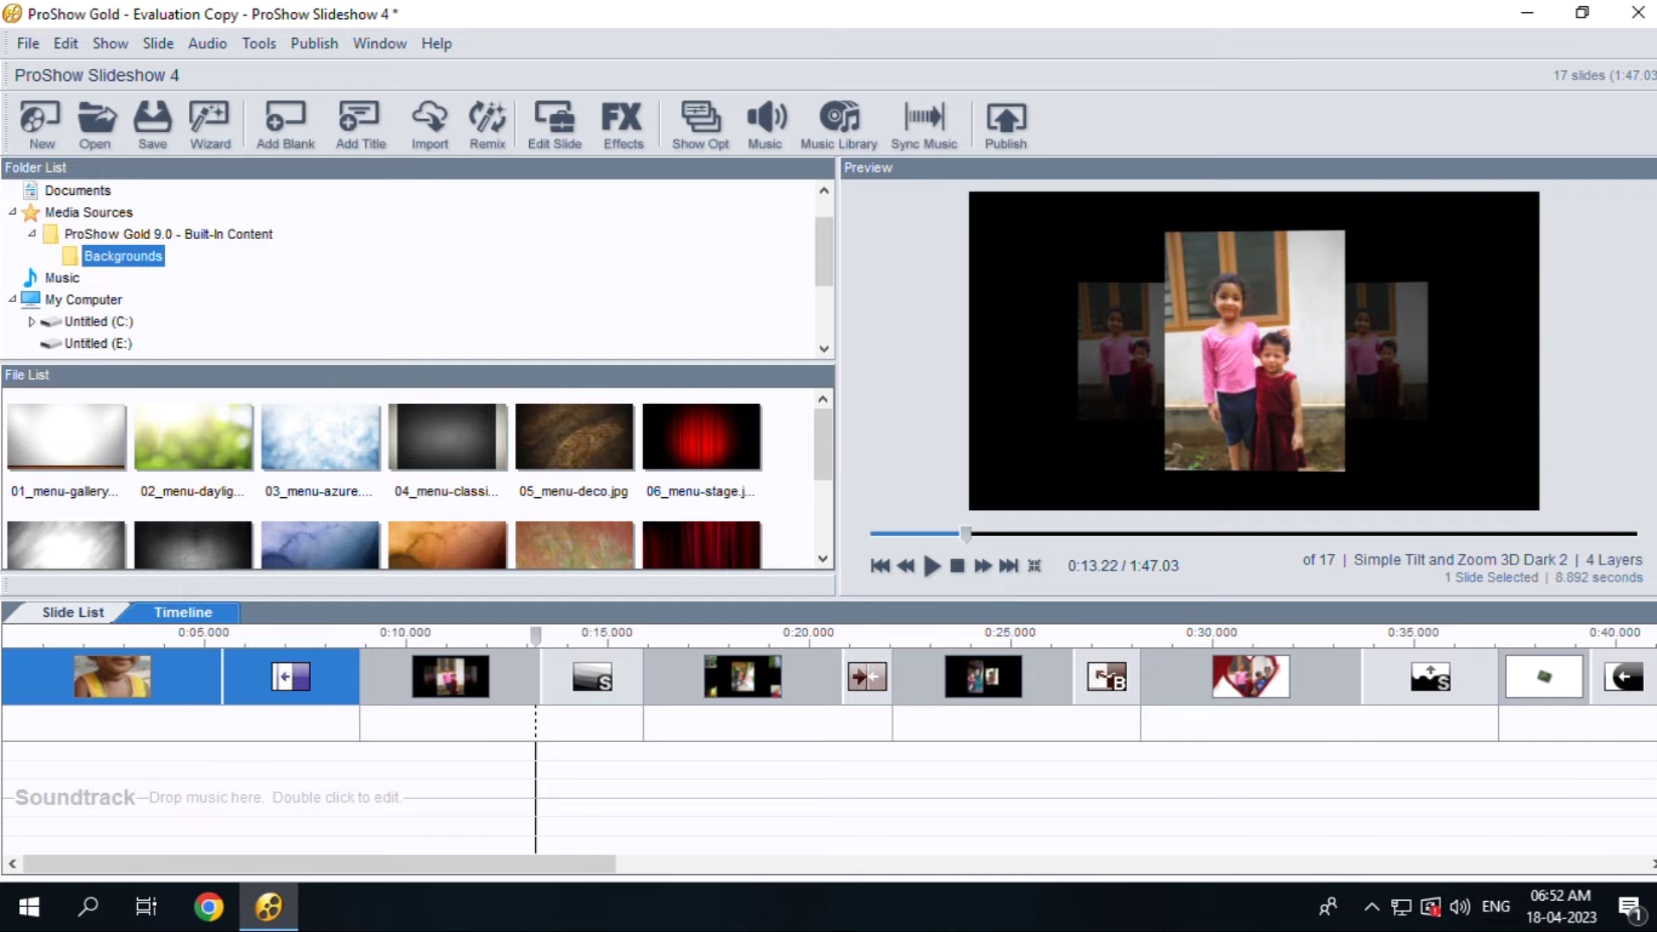
left_click(1250, 678)
left_click_drag(1249, 679, 120, 681)
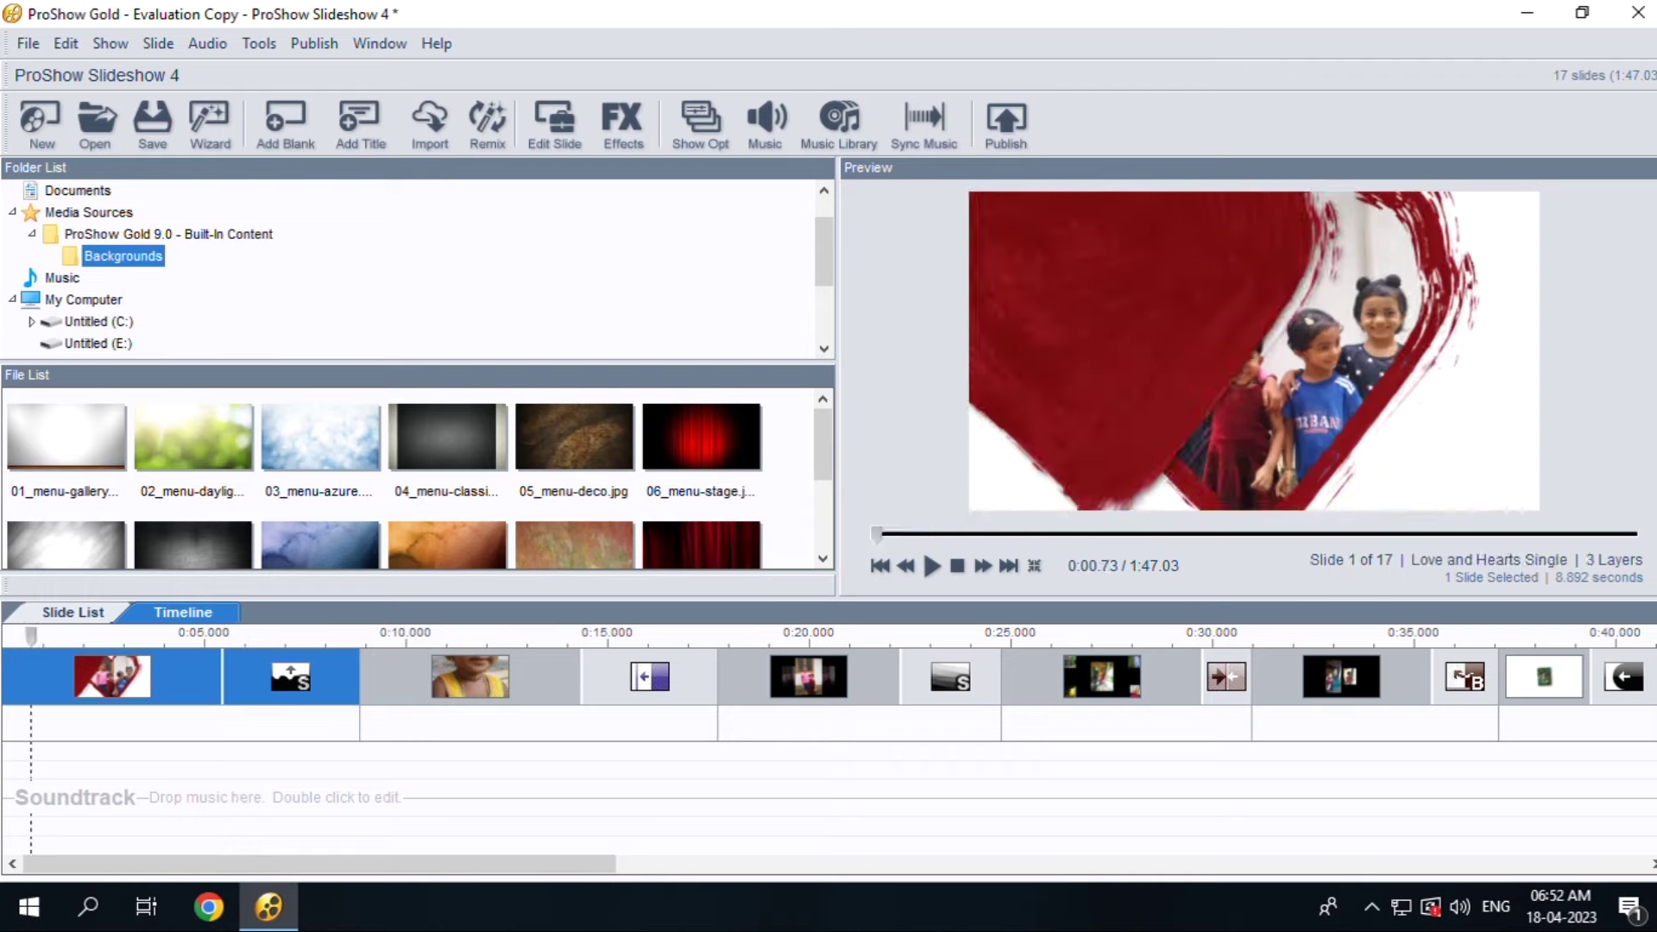
Audition transitions for the first slide, including Bars Falling In, Billboard - Soft, Crossfade - Grayscale Static and Dissolve - Dip to Orange
left_click(290, 678)
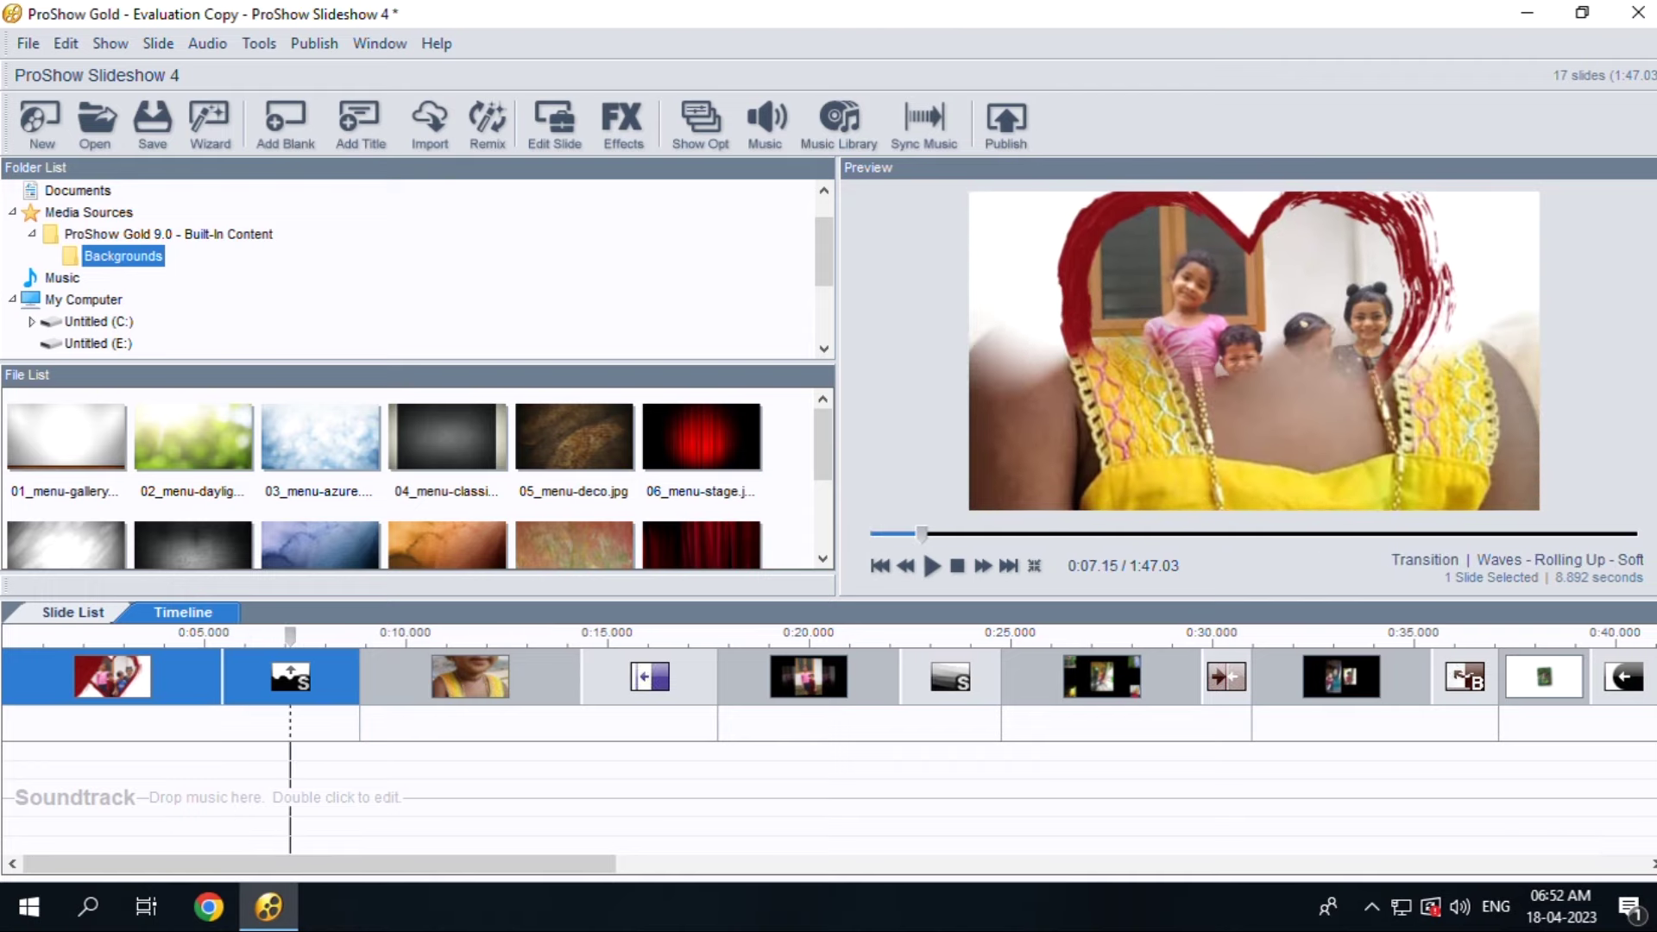
double_click(290, 678)
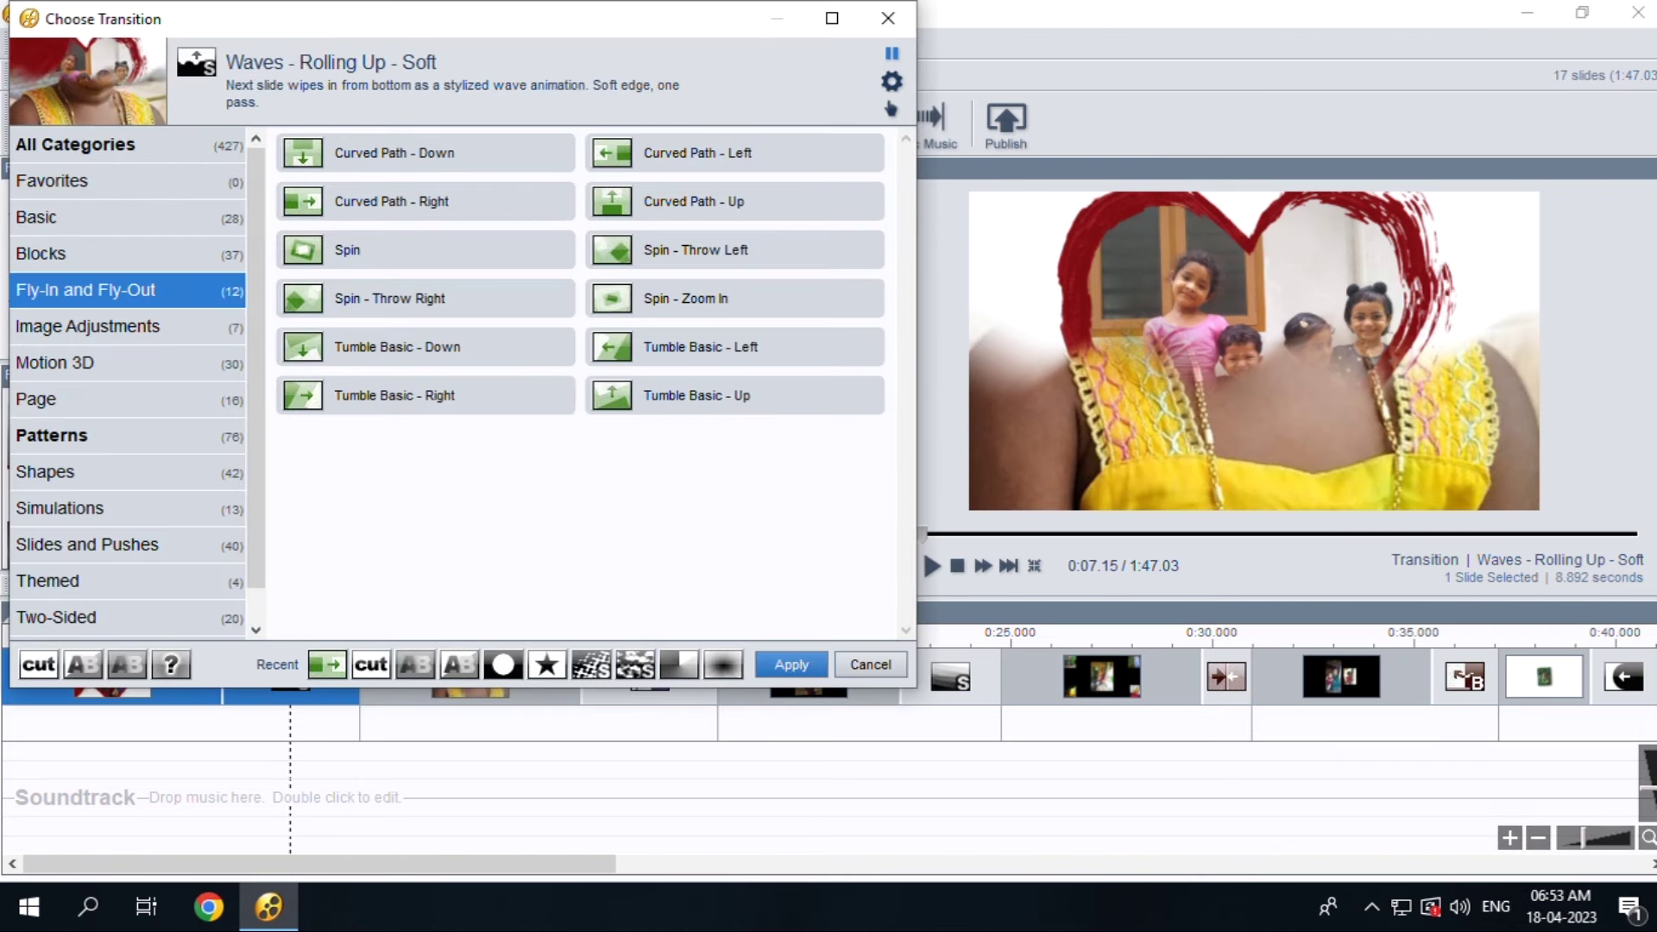
left_click(75, 144)
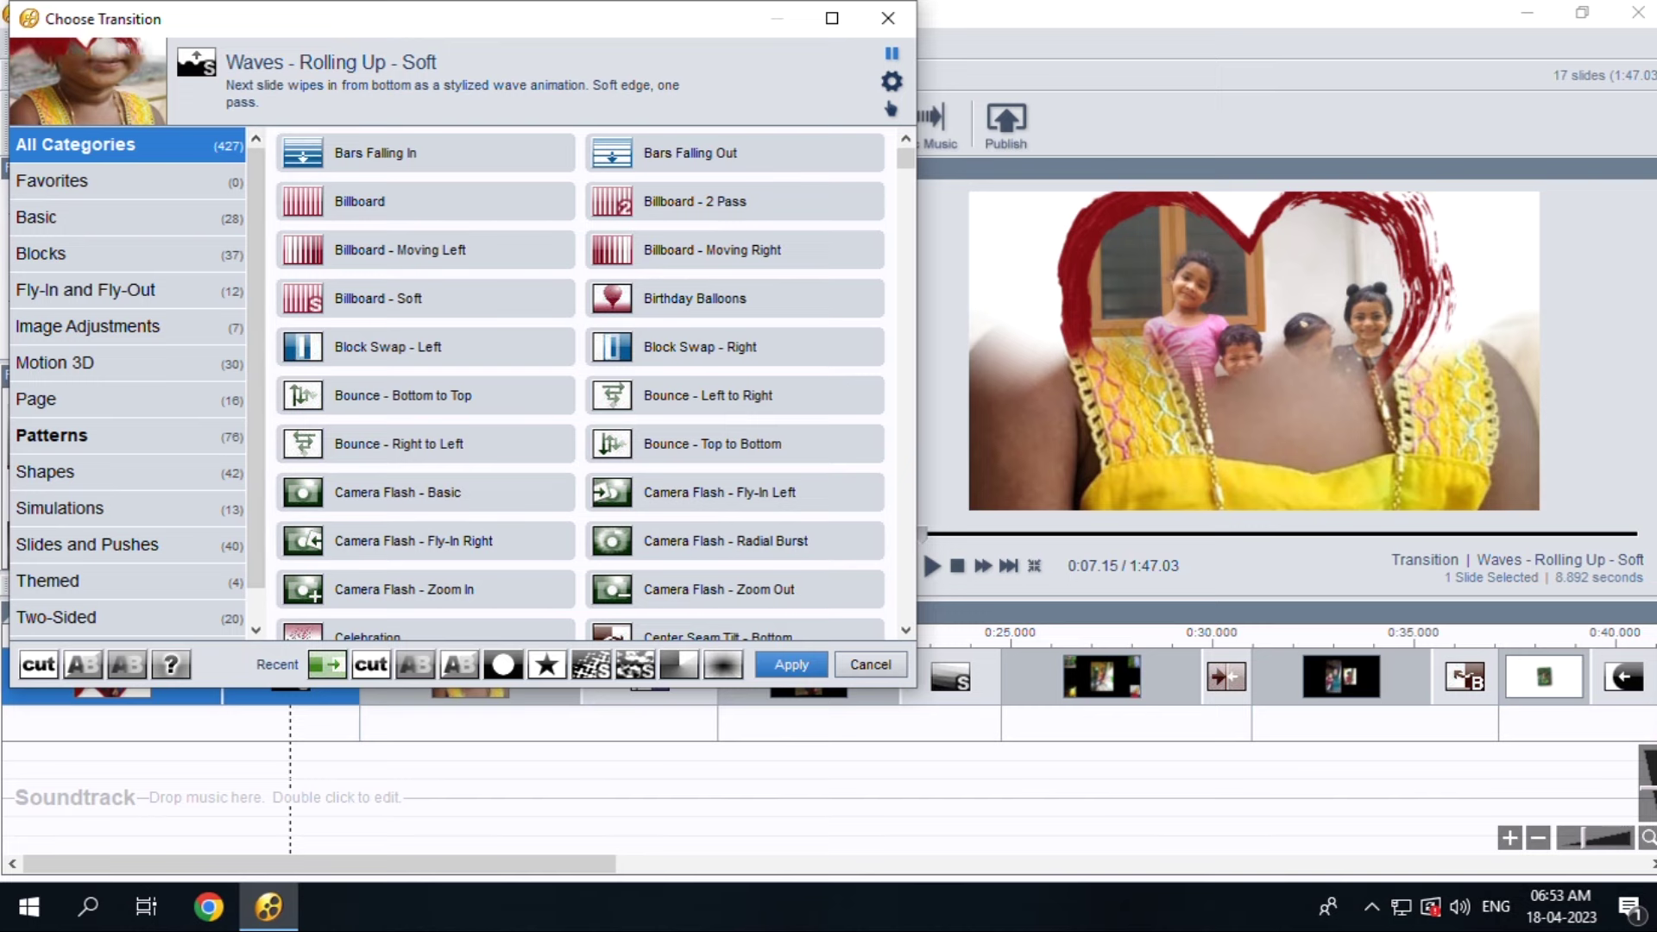
left_click(375, 153)
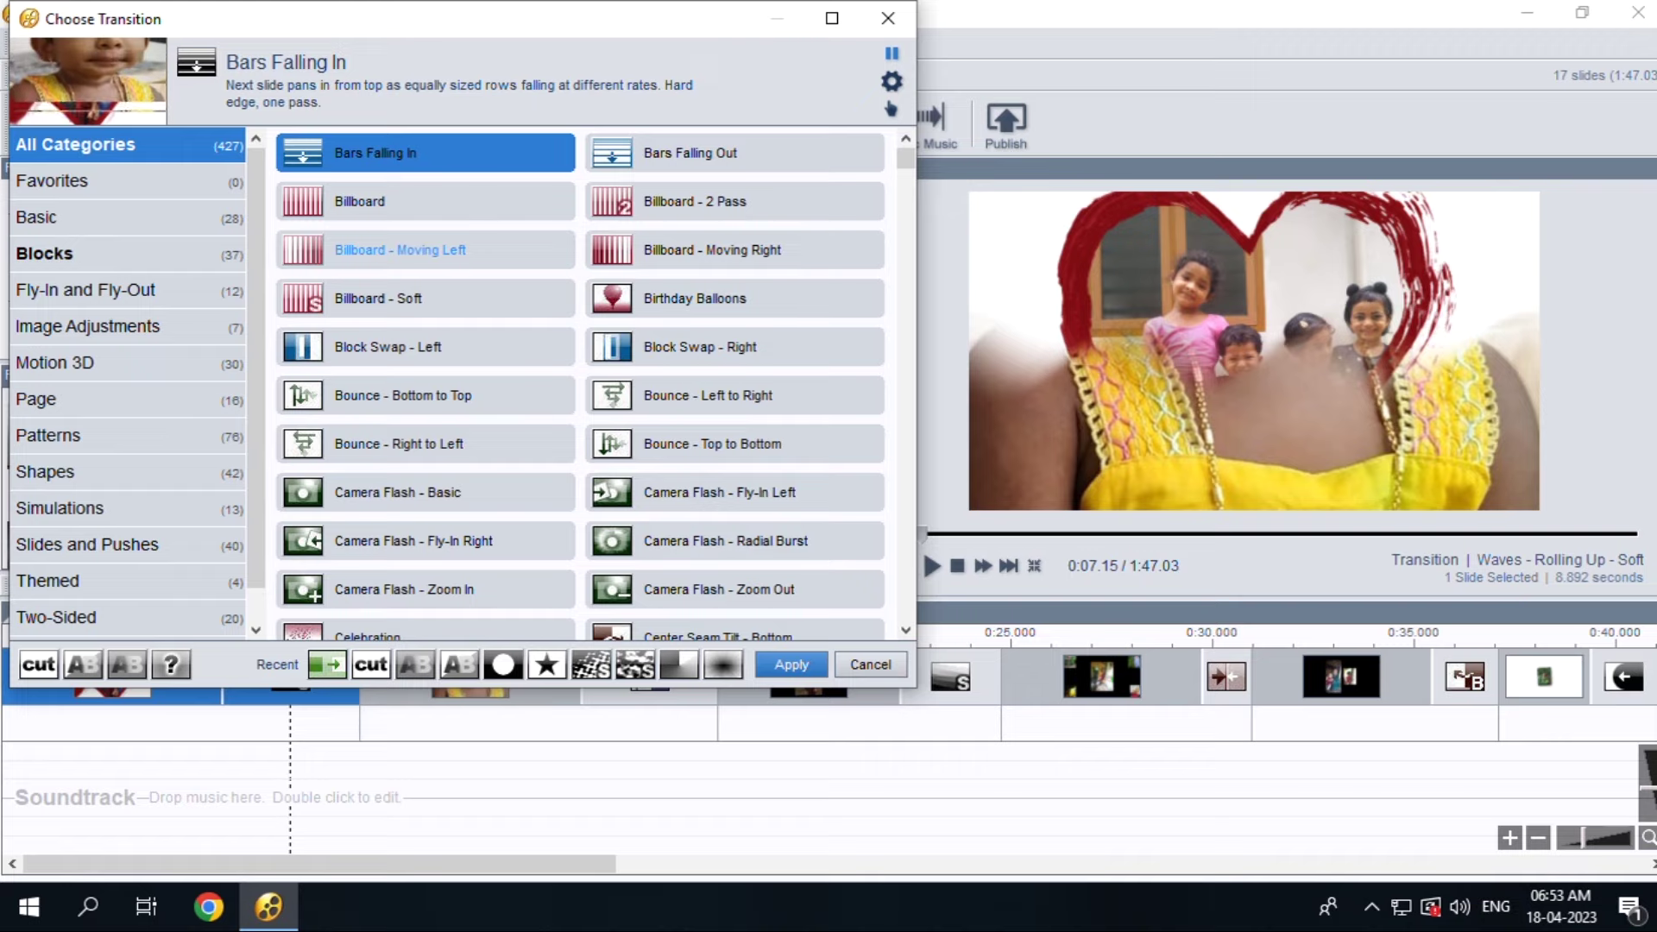
left_click(397, 249)
left_click(397, 298)
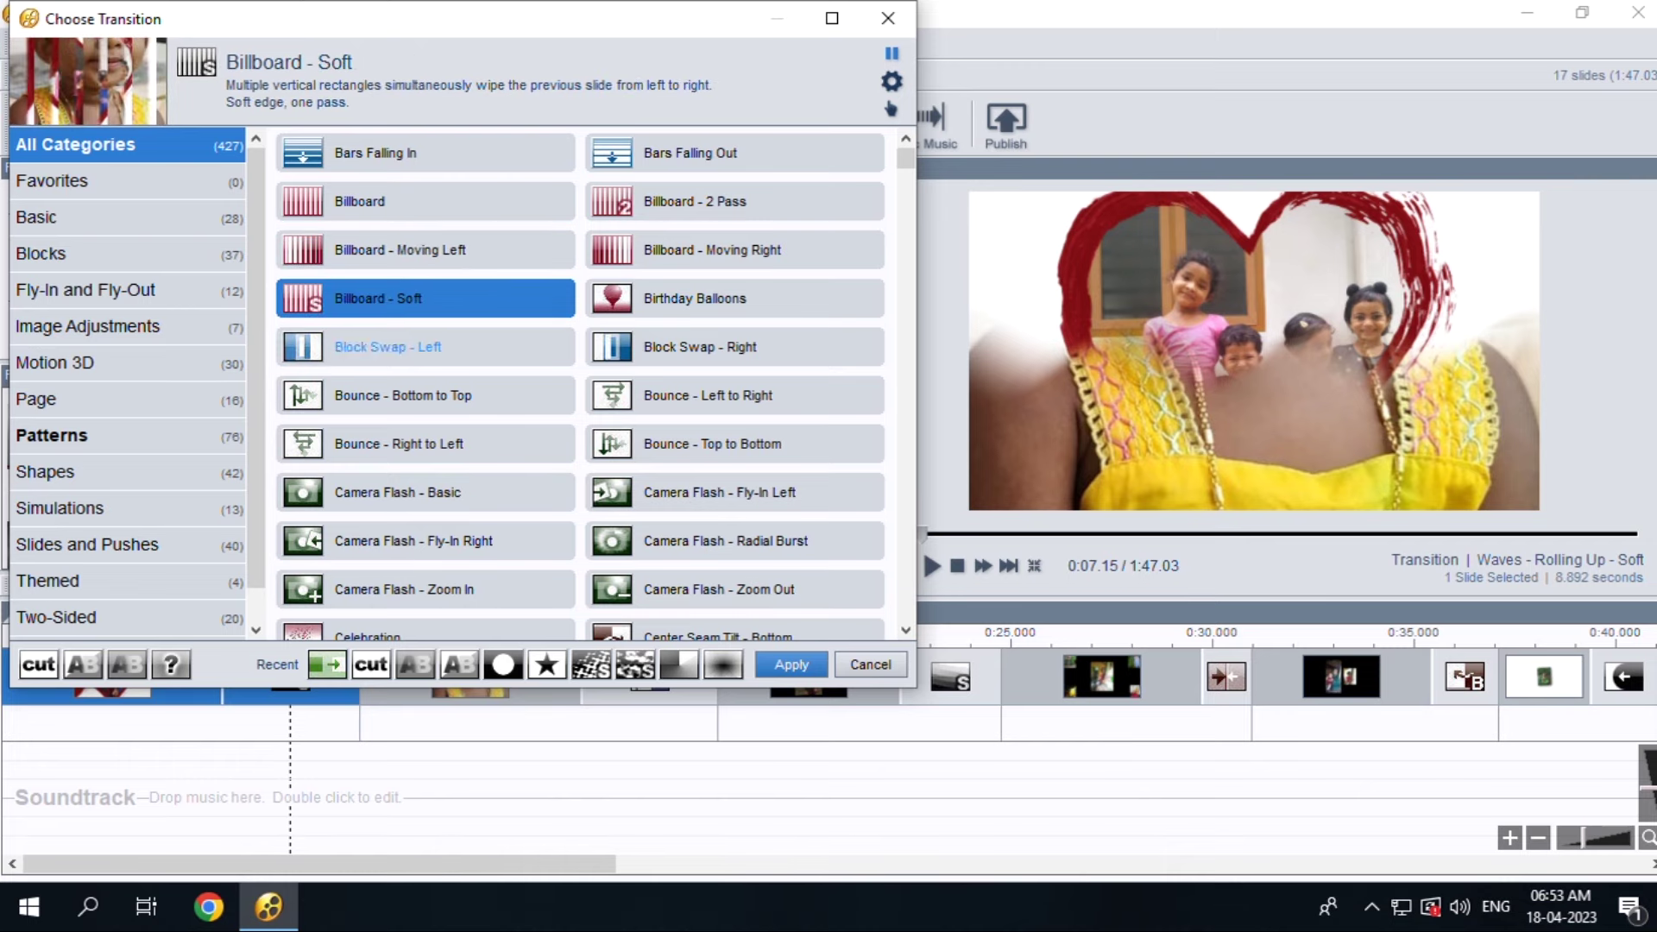
left_click(126, 217)
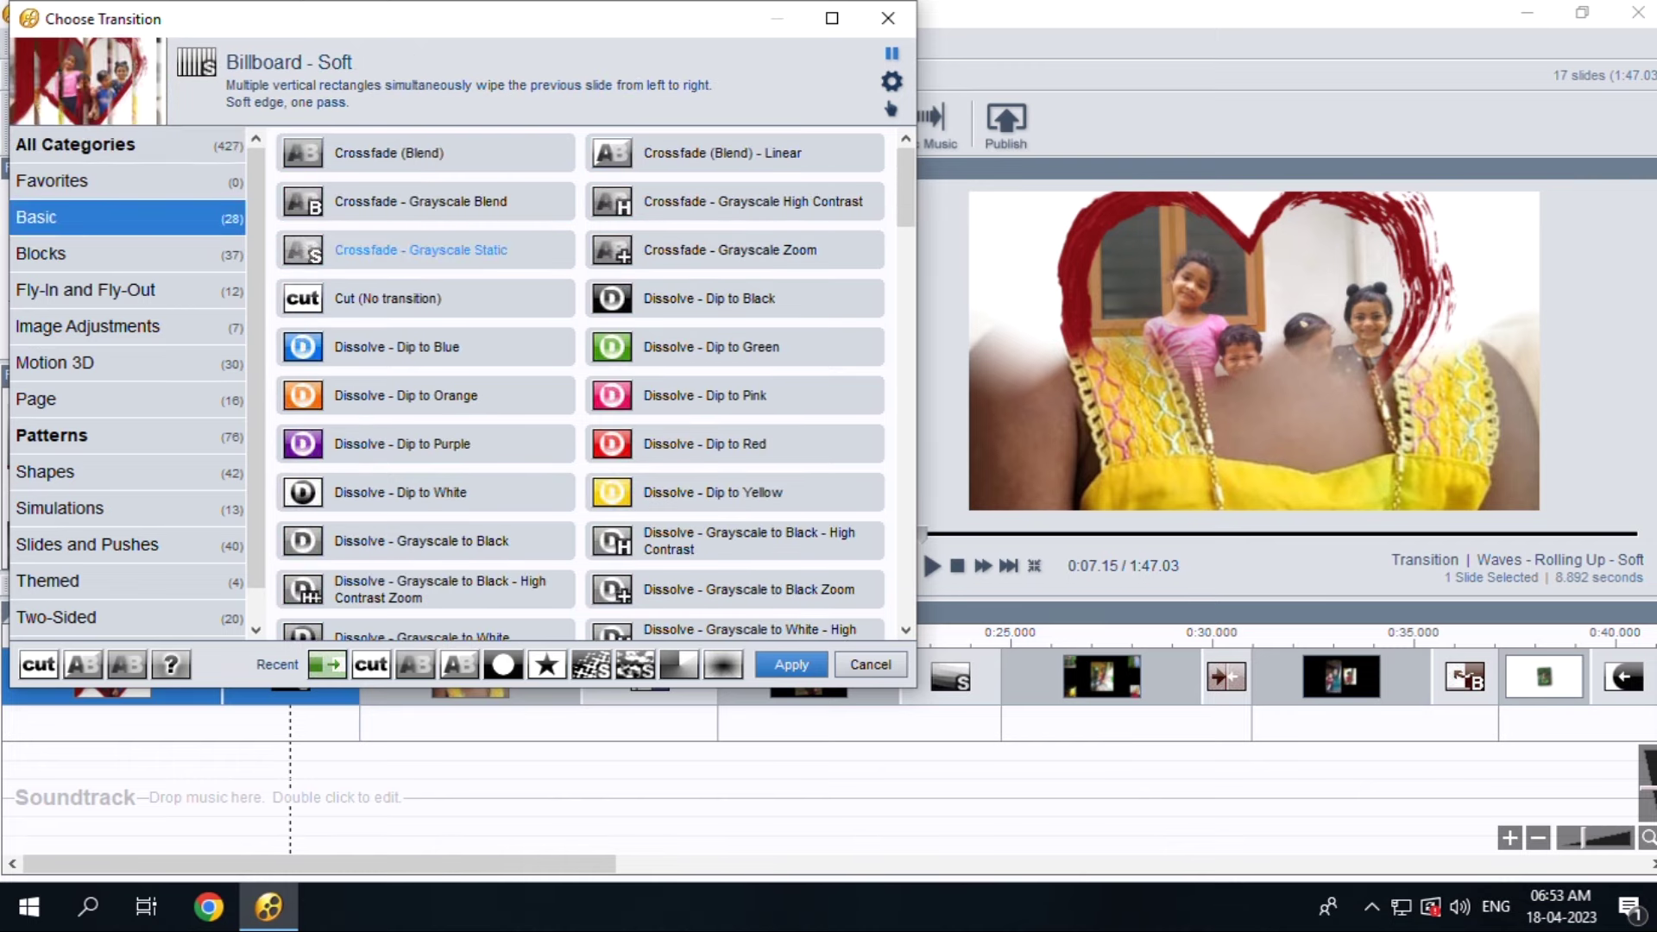
left_click(422, 250)
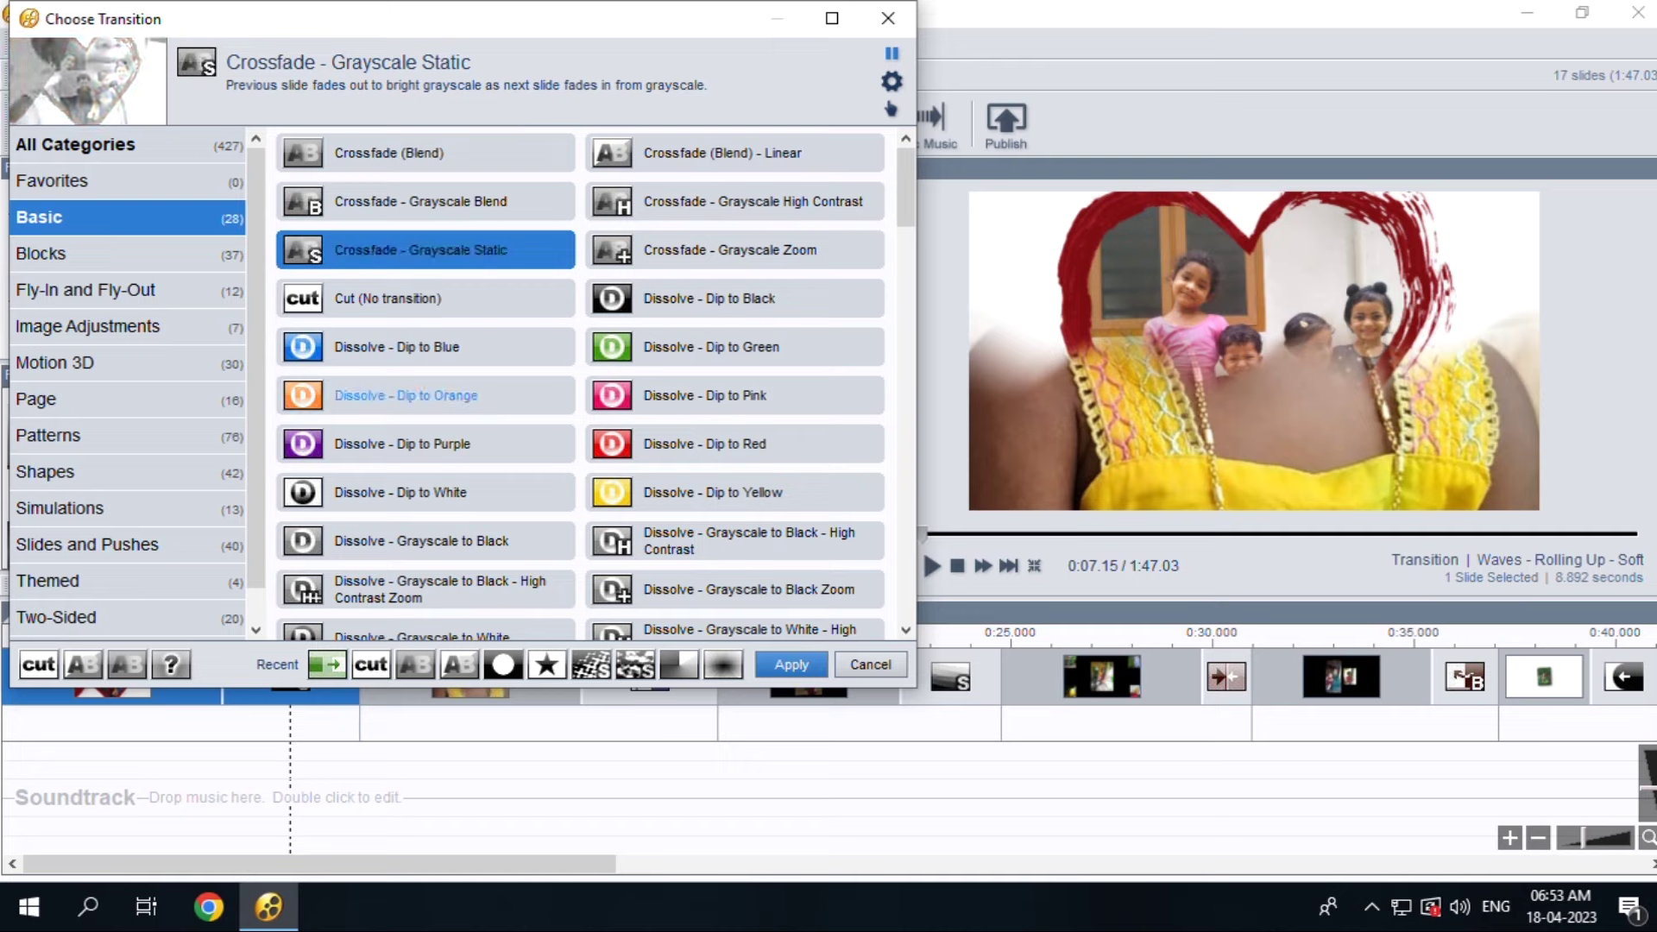
left_click(405, 395)
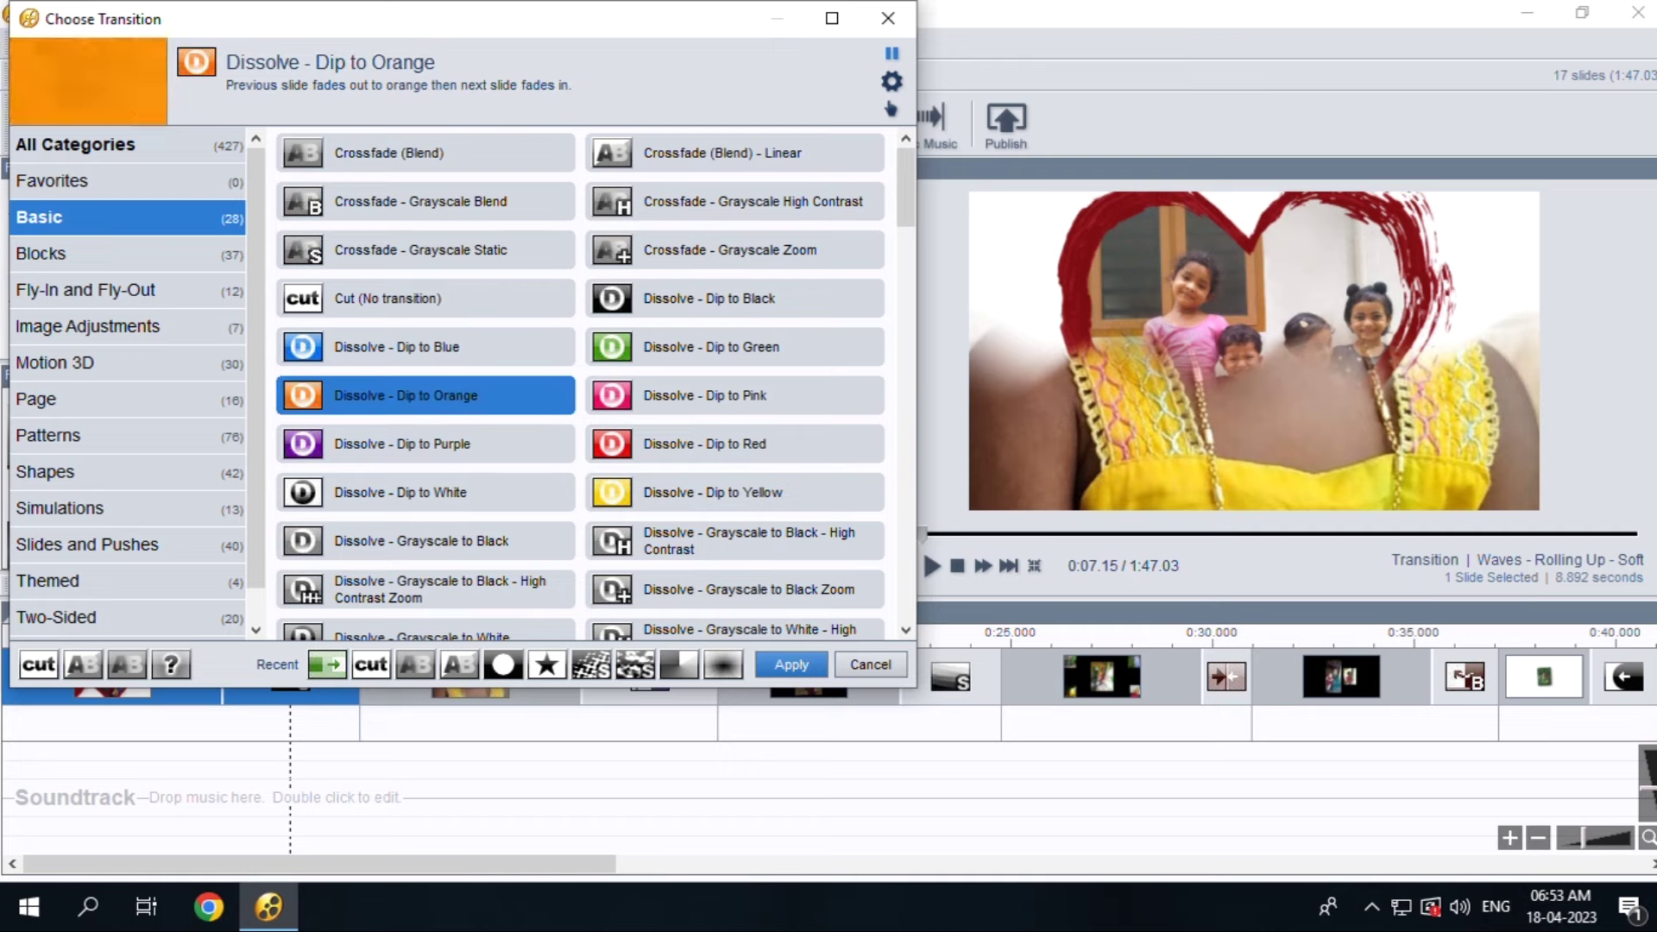
left_click(735, 444)
Compare Curved Path 3D - Down and Right among the Motion 3D transitions, and apply Curved Path 3D - Right after the first slide
left_click(54, 363)
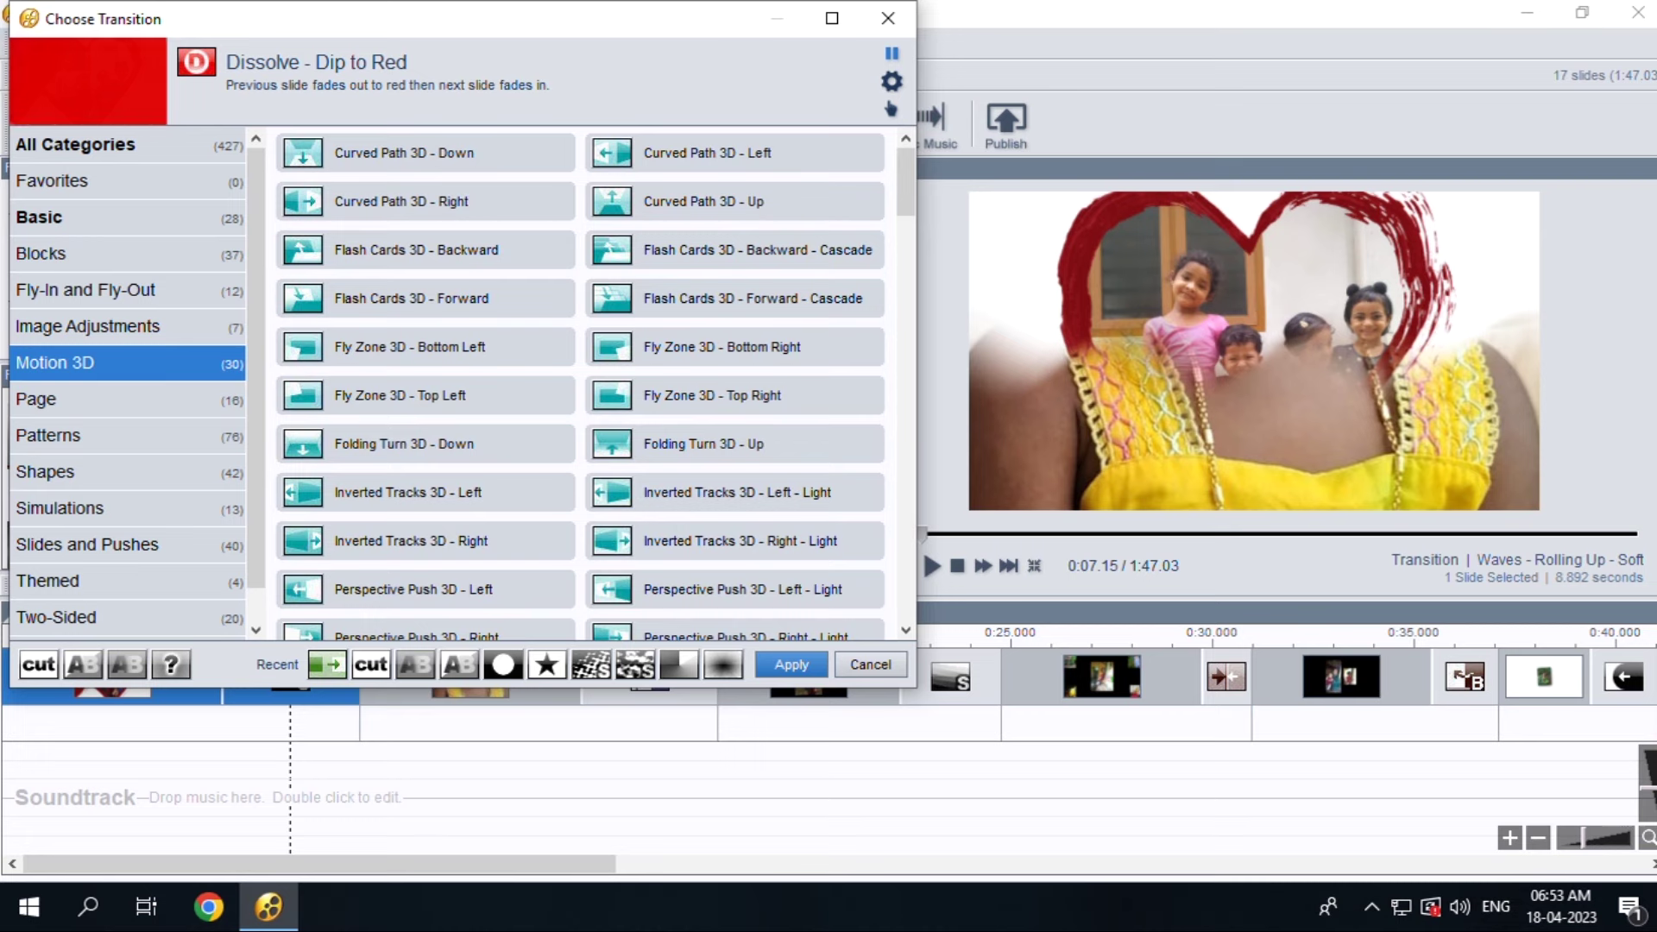
left_click(404, 153)
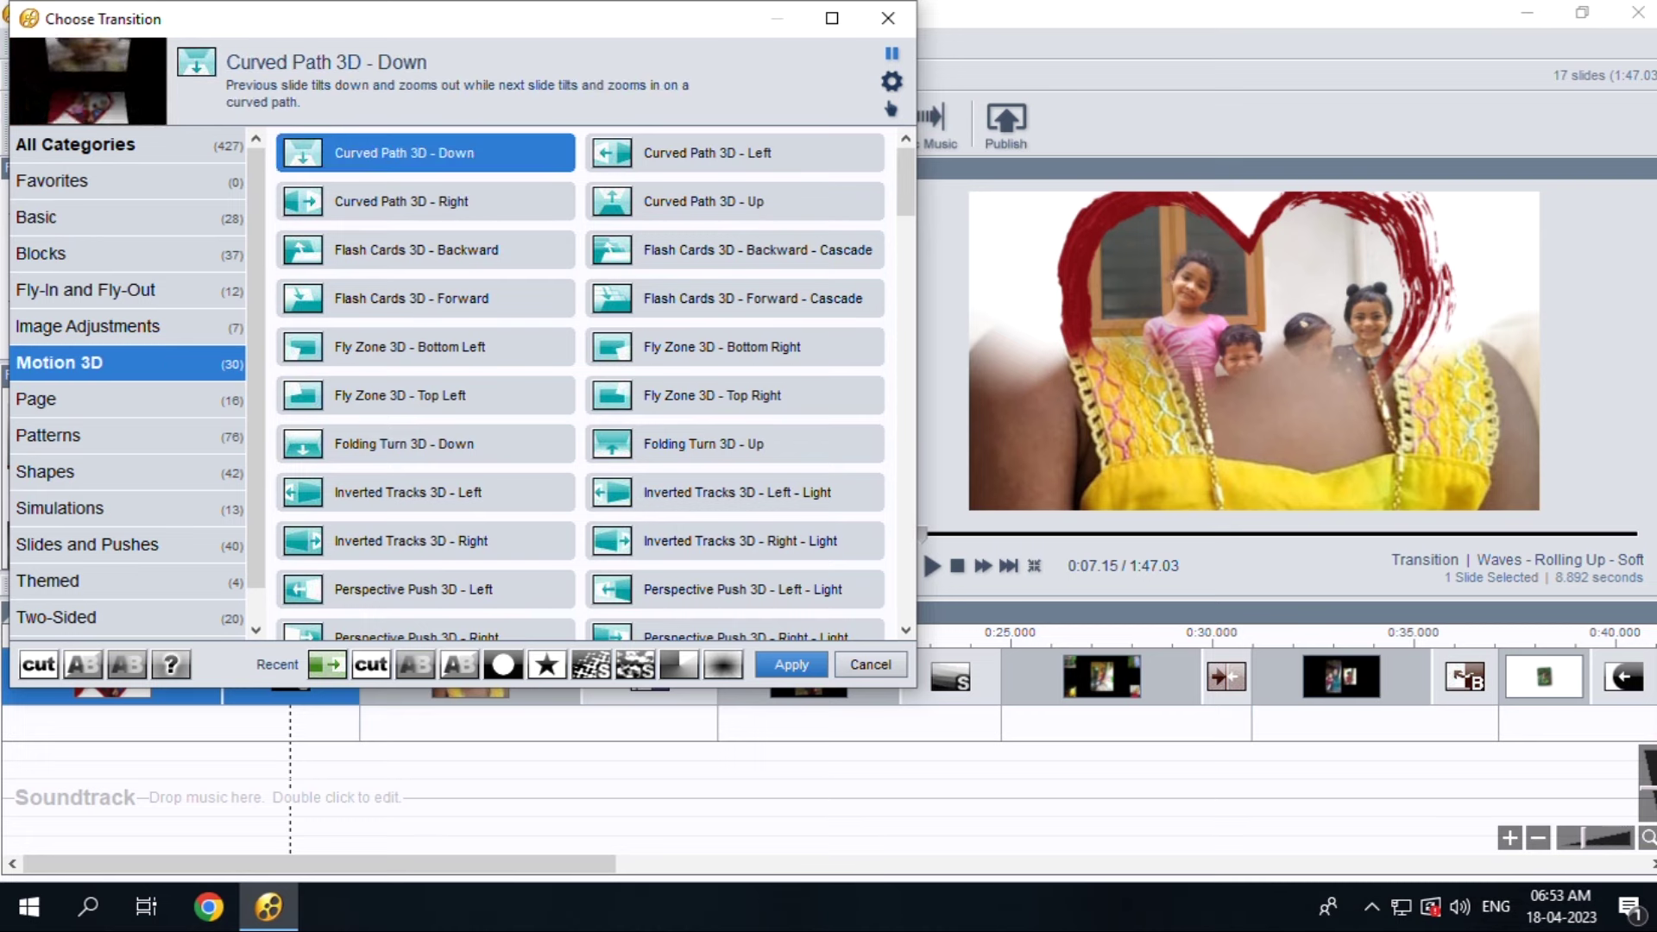
left_click(401, 201)
left_click(404, 153)
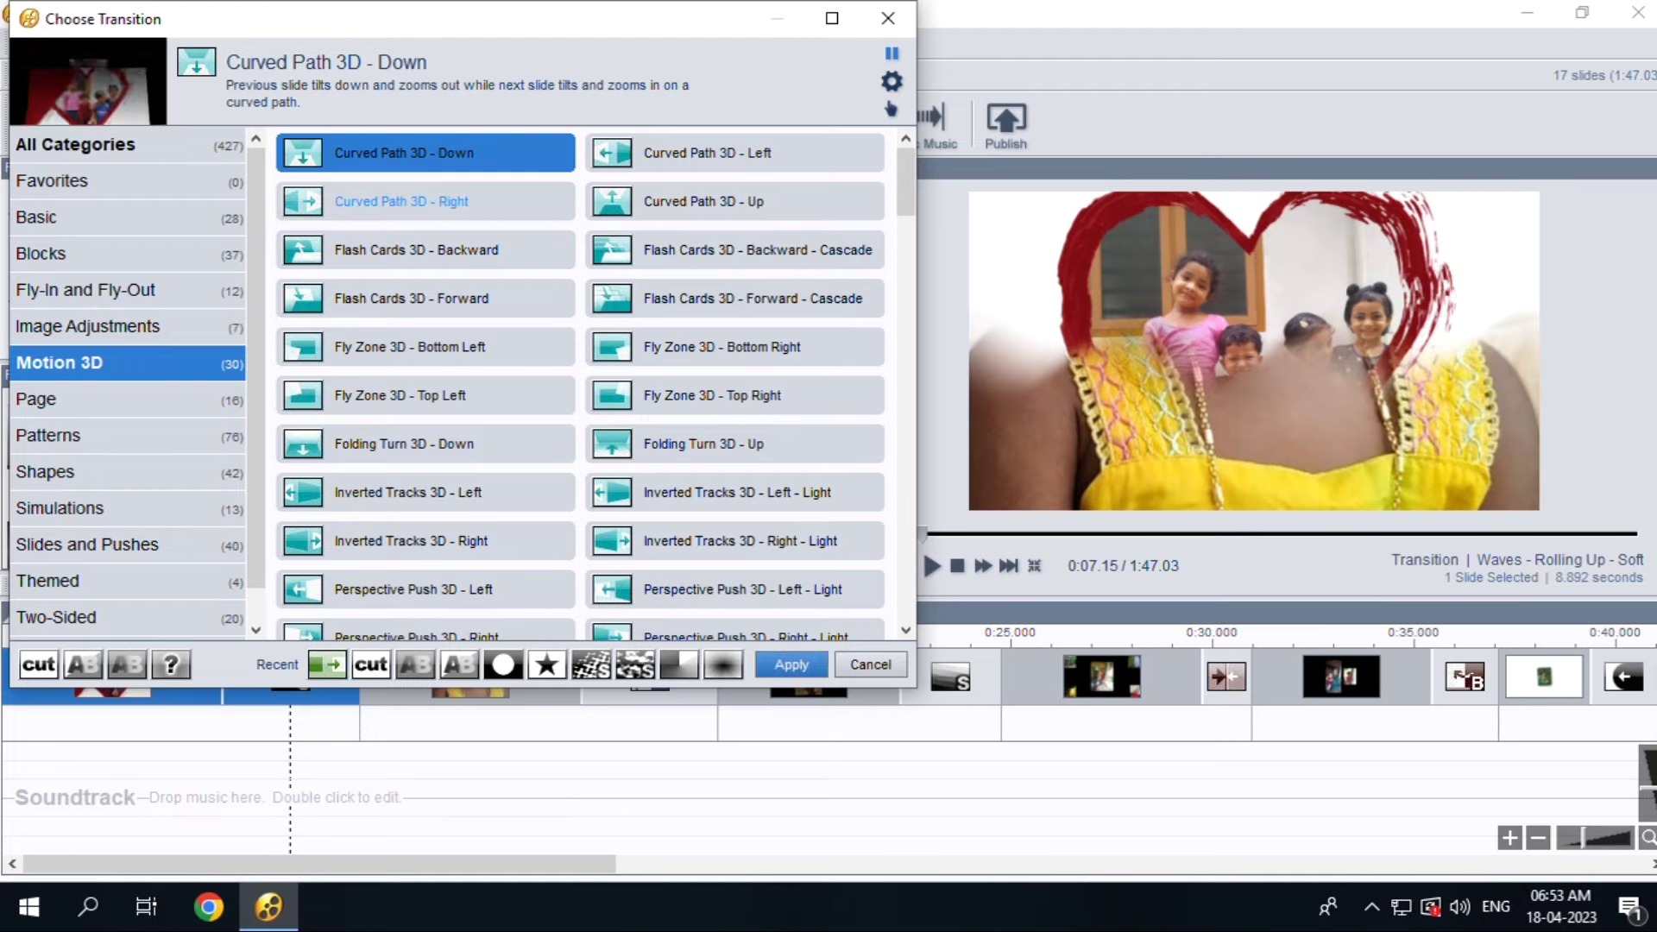
left_click(402, 201)
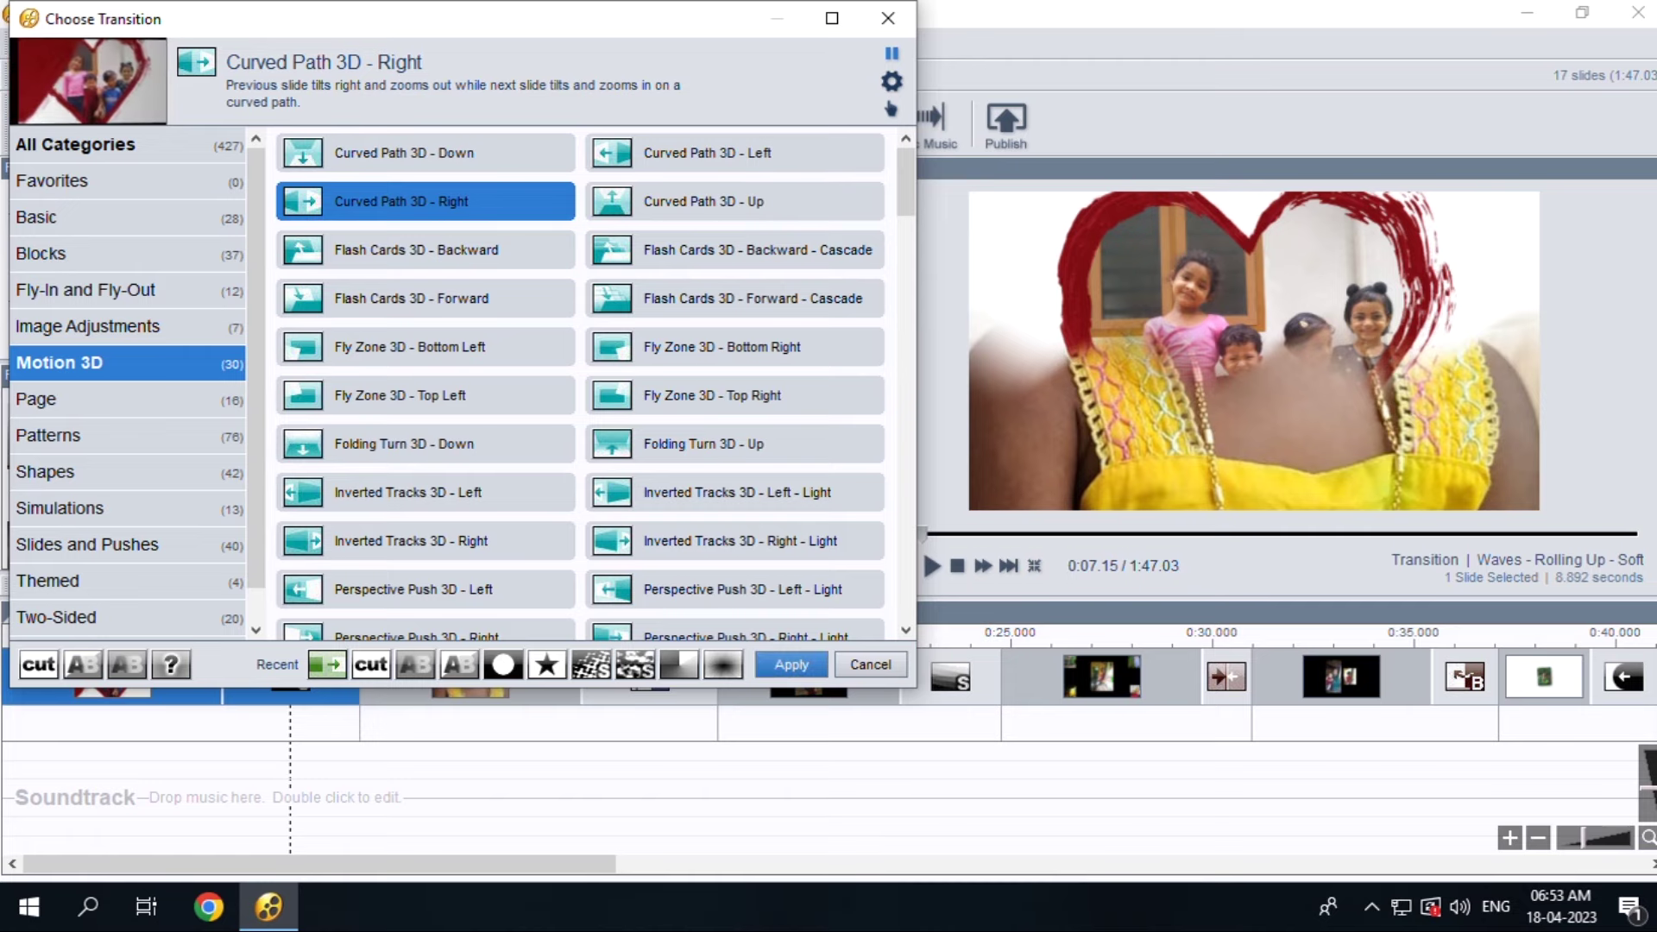
left_click(792, 665)
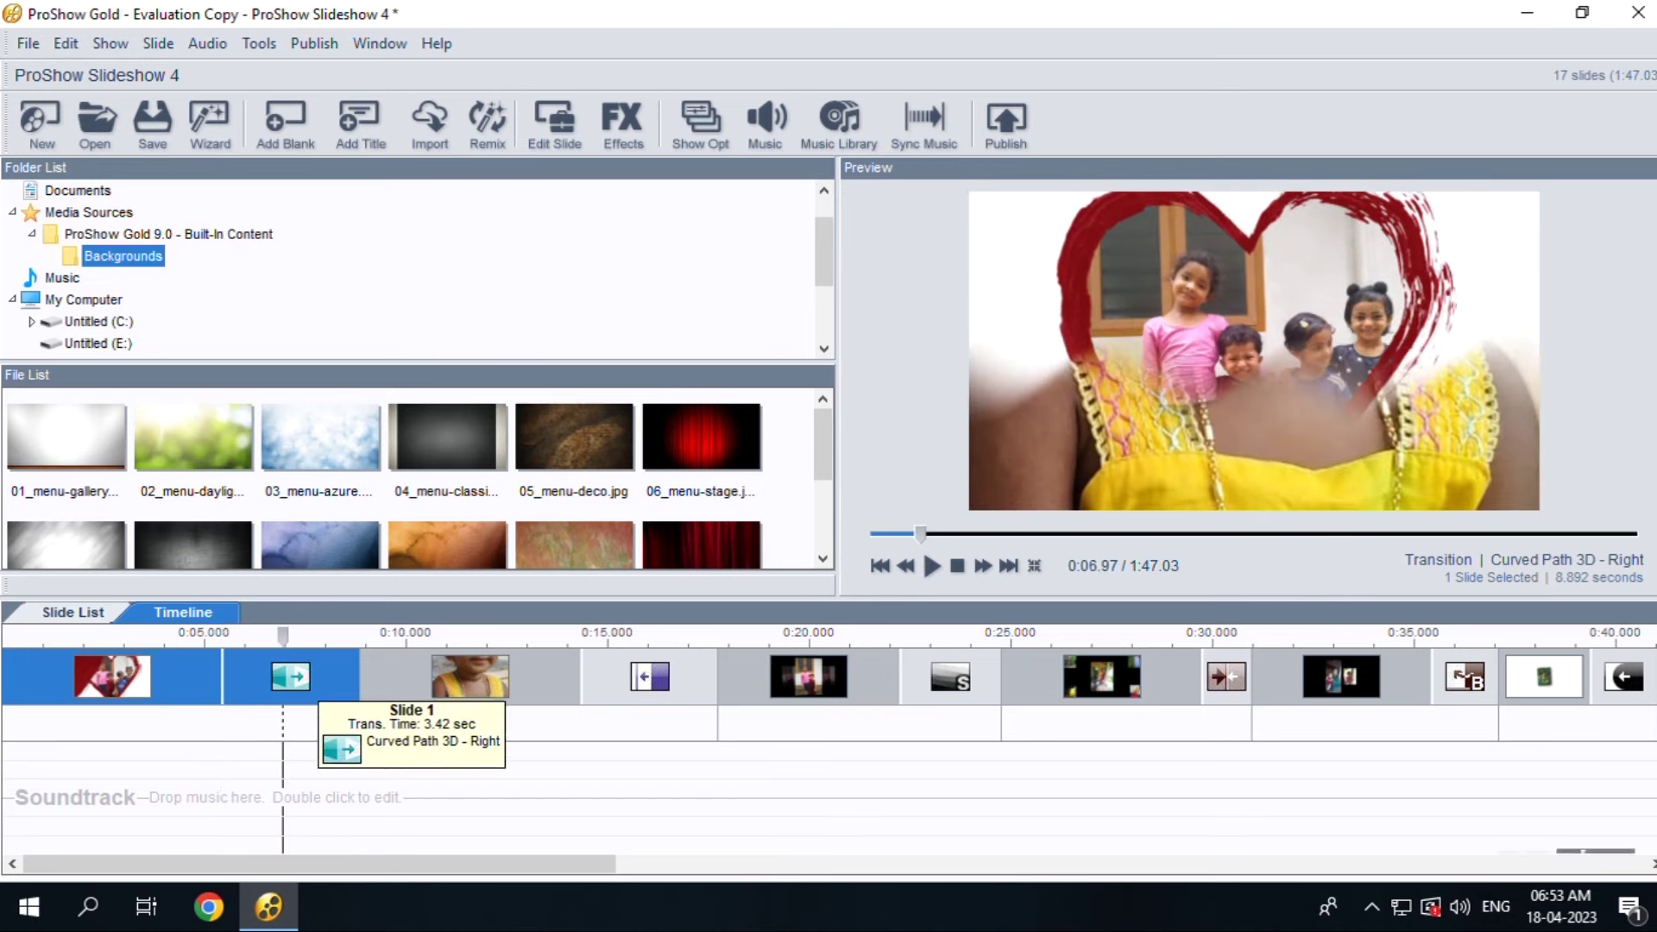
Set the first slide's transition to Fly Zone 3D - Bottom Left and check it from the start of the timeline
left_click(294, 680)
left_click(425, 347)
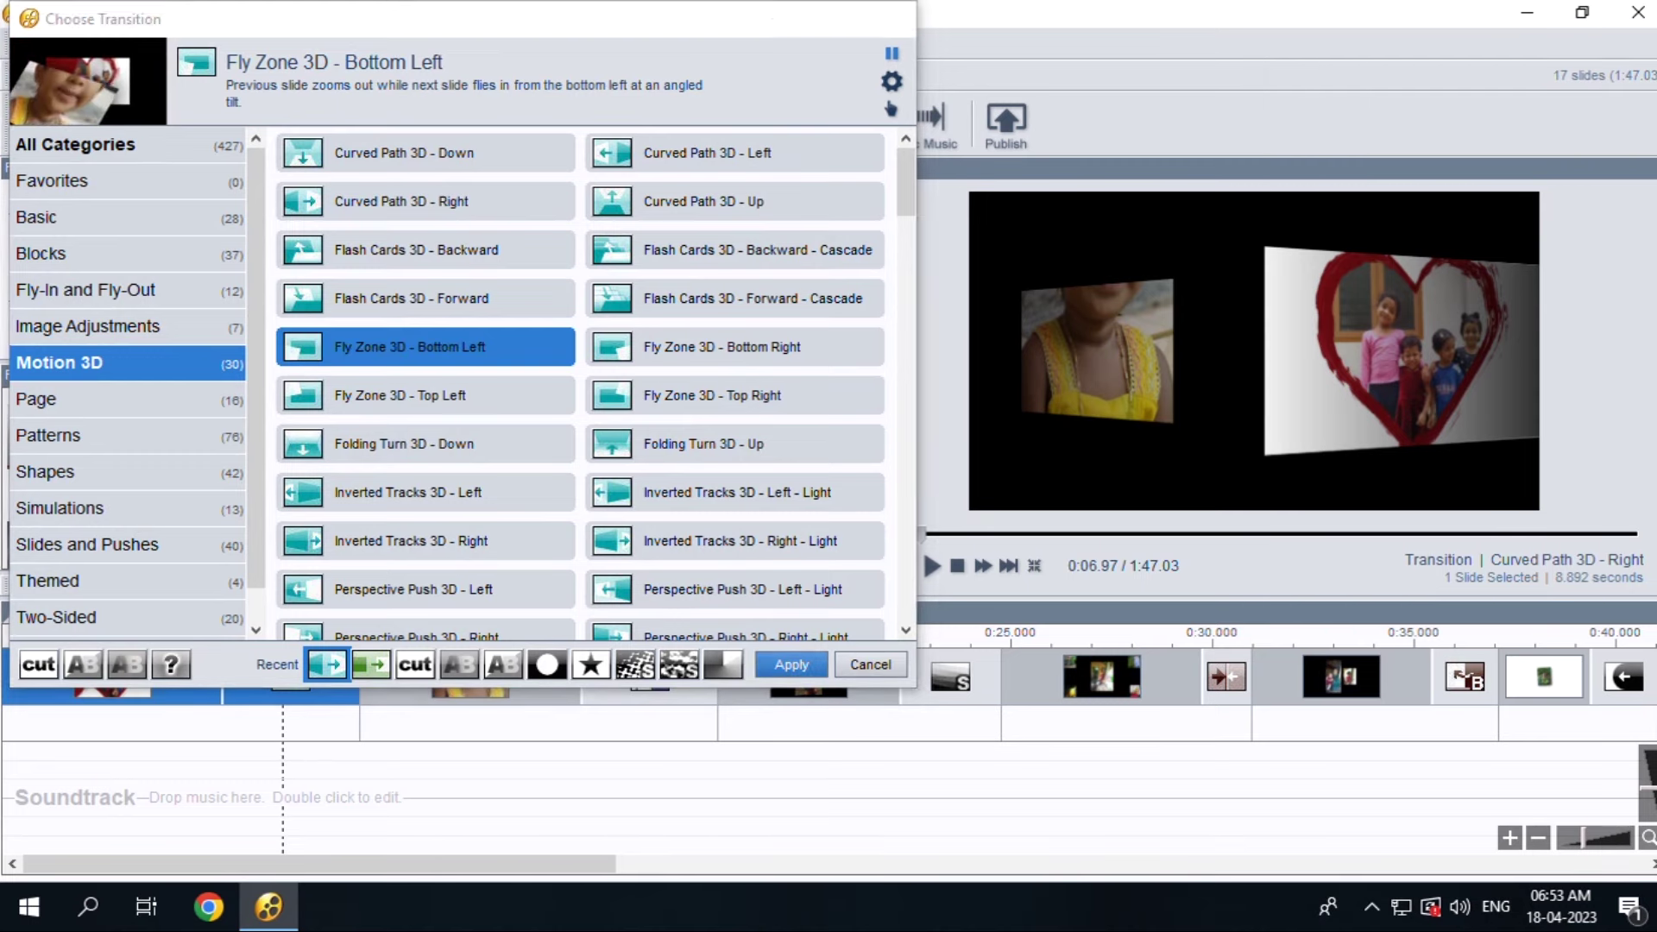
left_click(792, 664)
left_click_drag(282, 637, 224, 637)
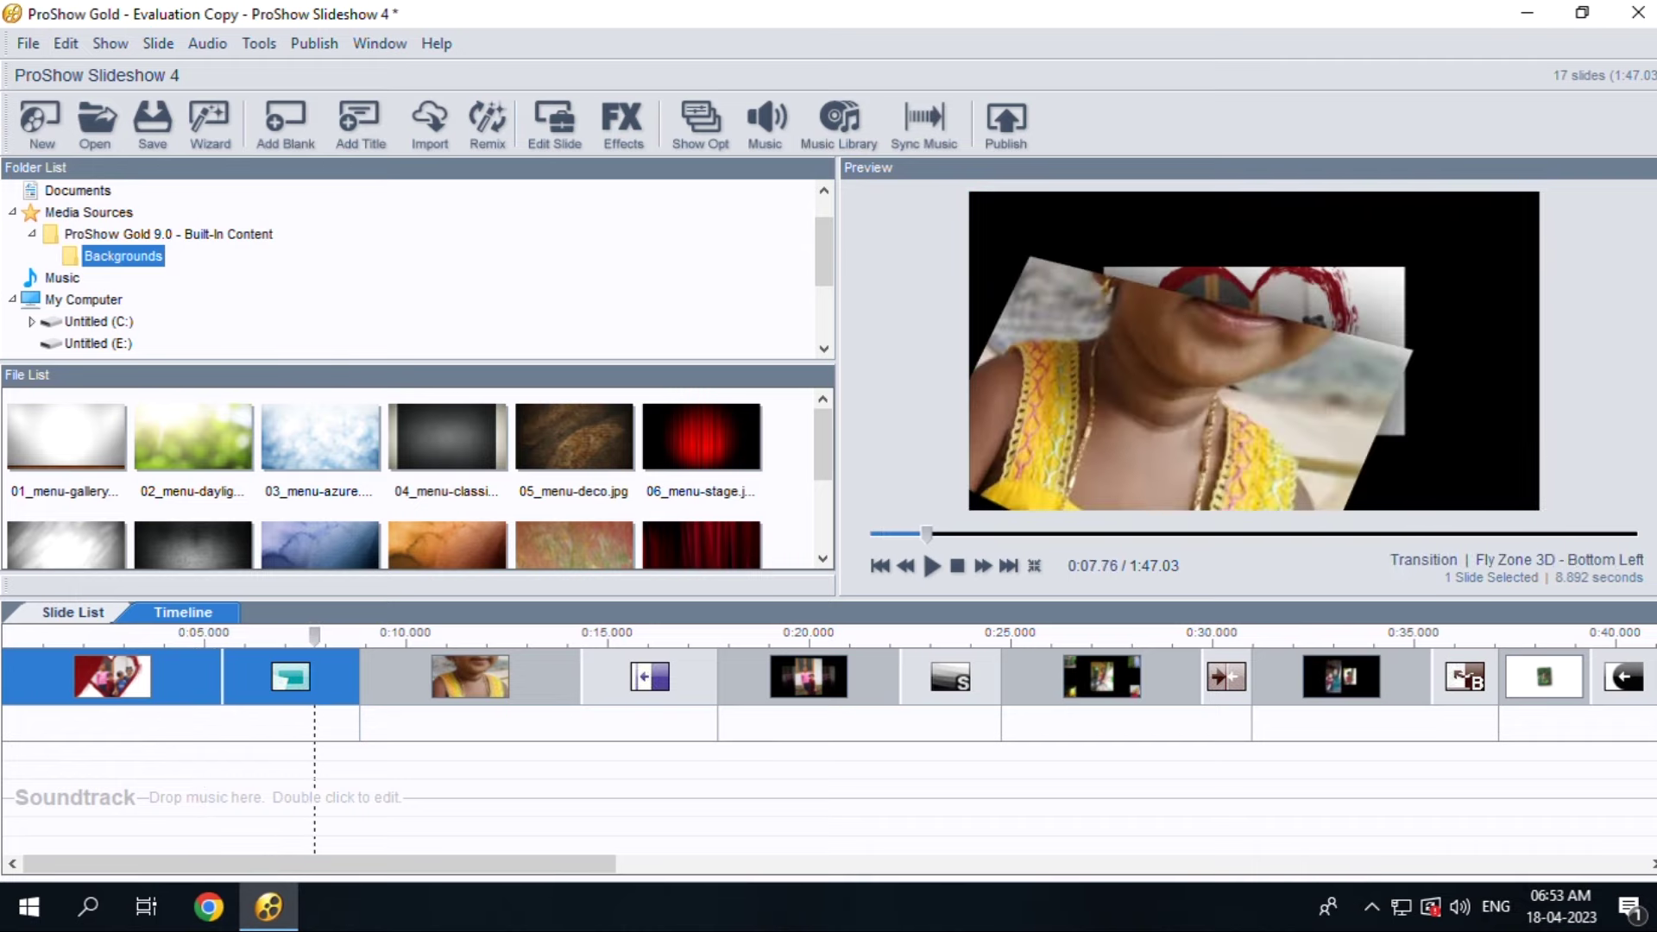
left_click_drag(314, 637, 4, 637)
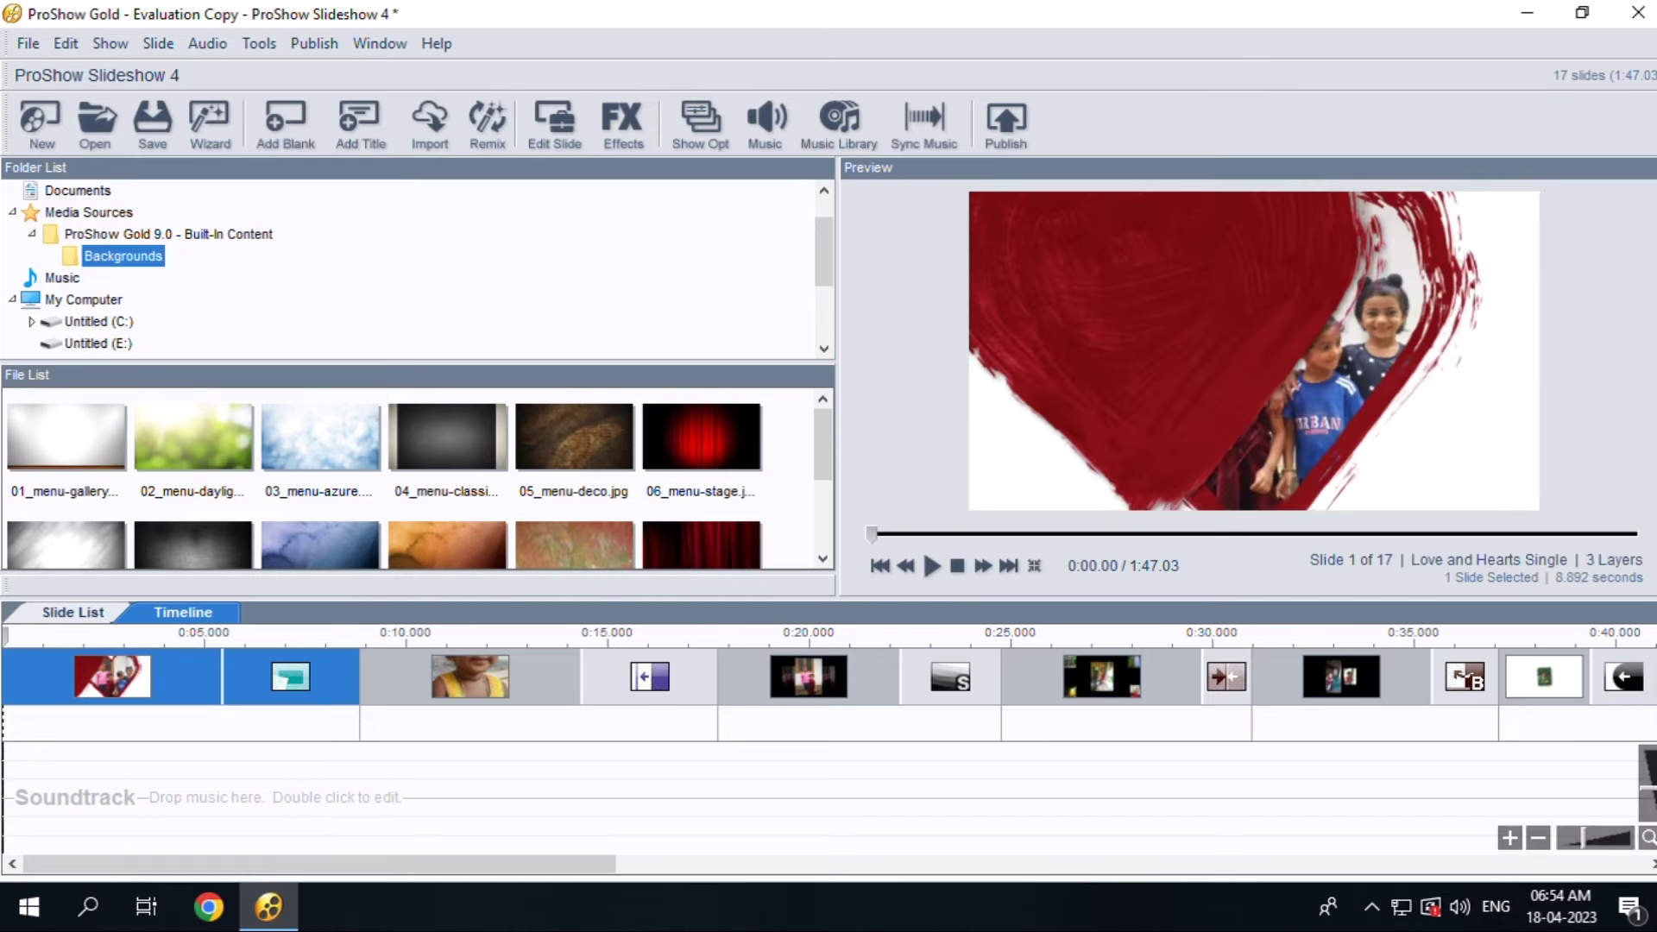
Add the audio file "Jarico - Landscape [NCS BEST OF] - Musobeat.mp3" from the proshowgold photo folder to the show's soundtrack
double_click(471, 812)
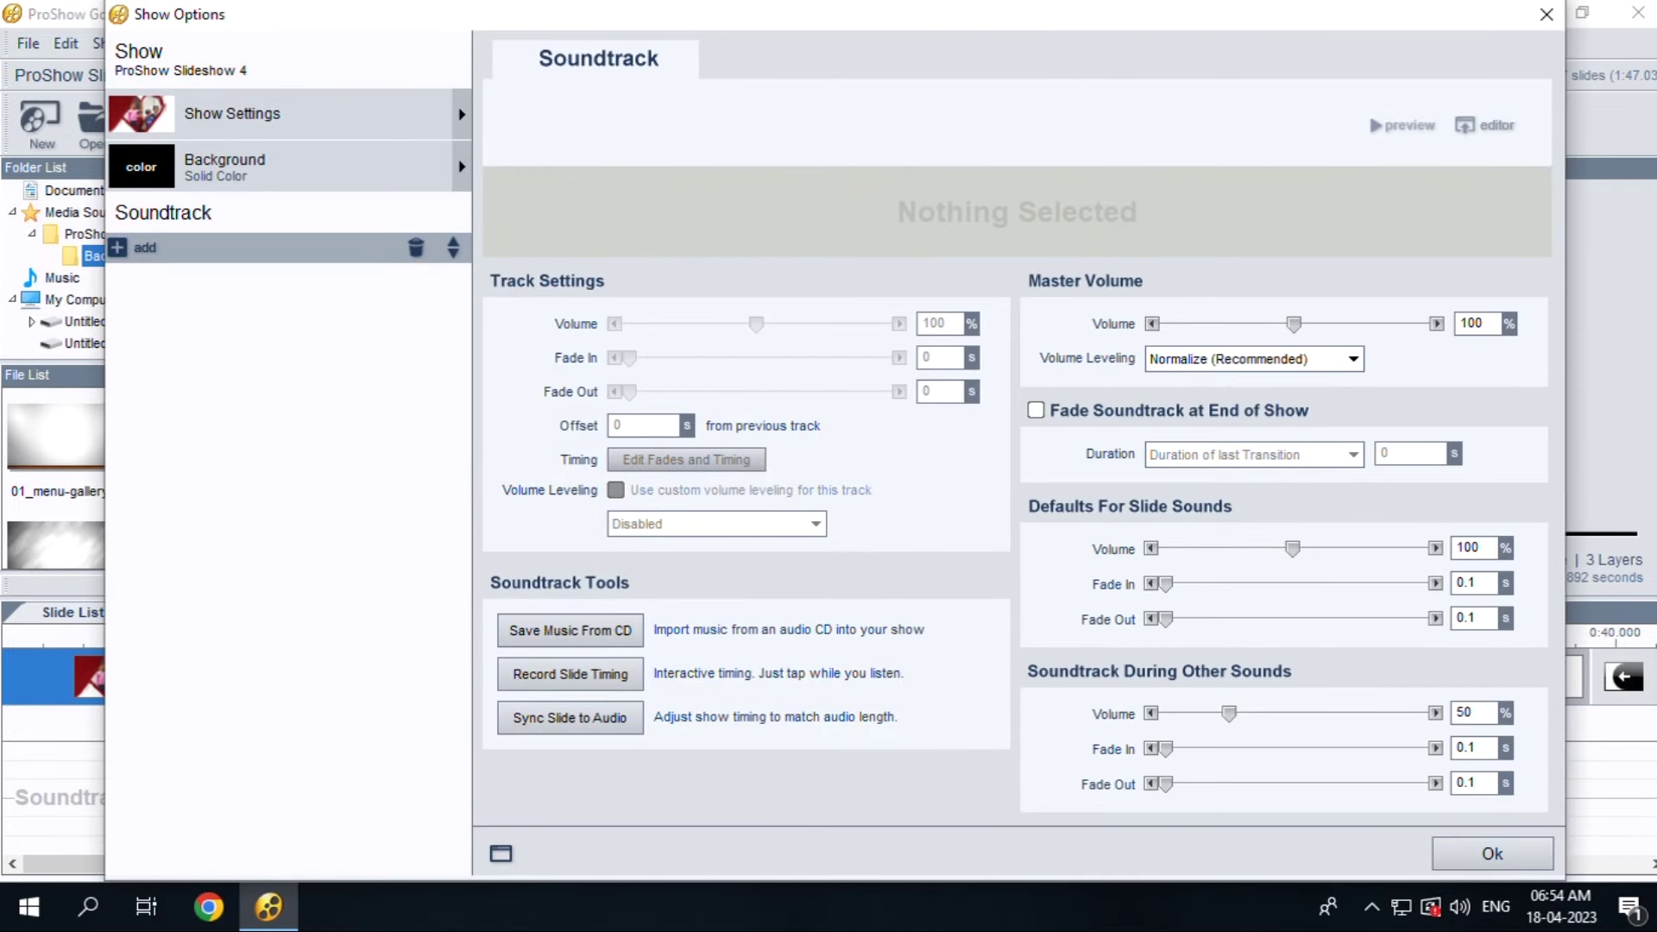
left_click(1545, 14)
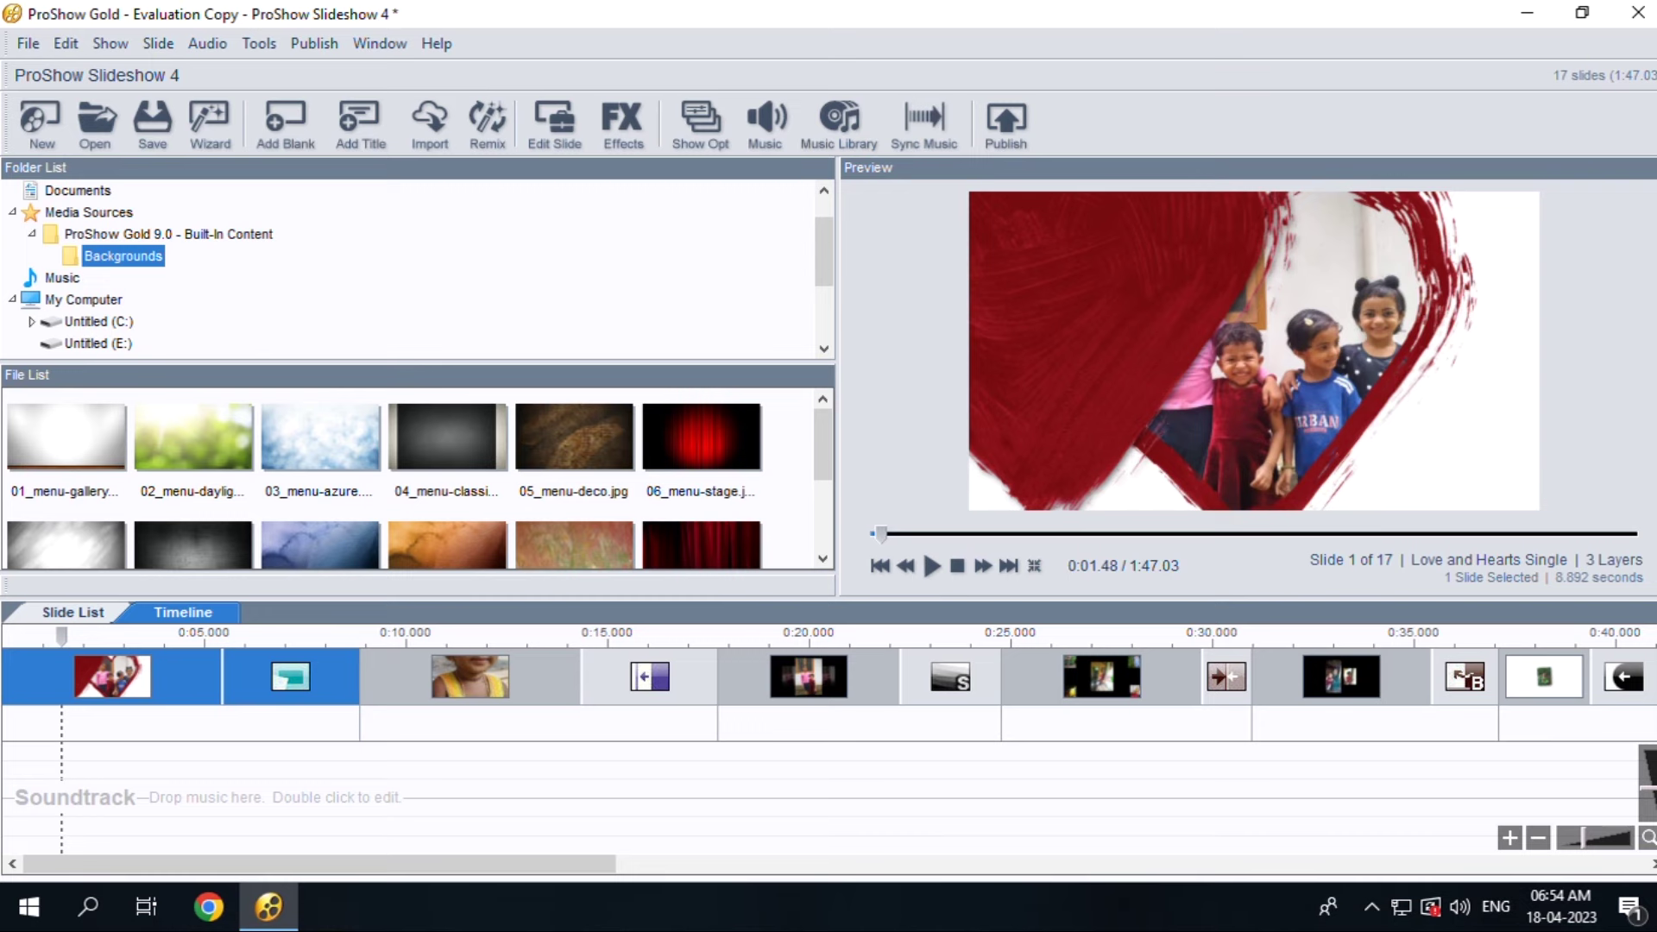
double_click(456, 798)
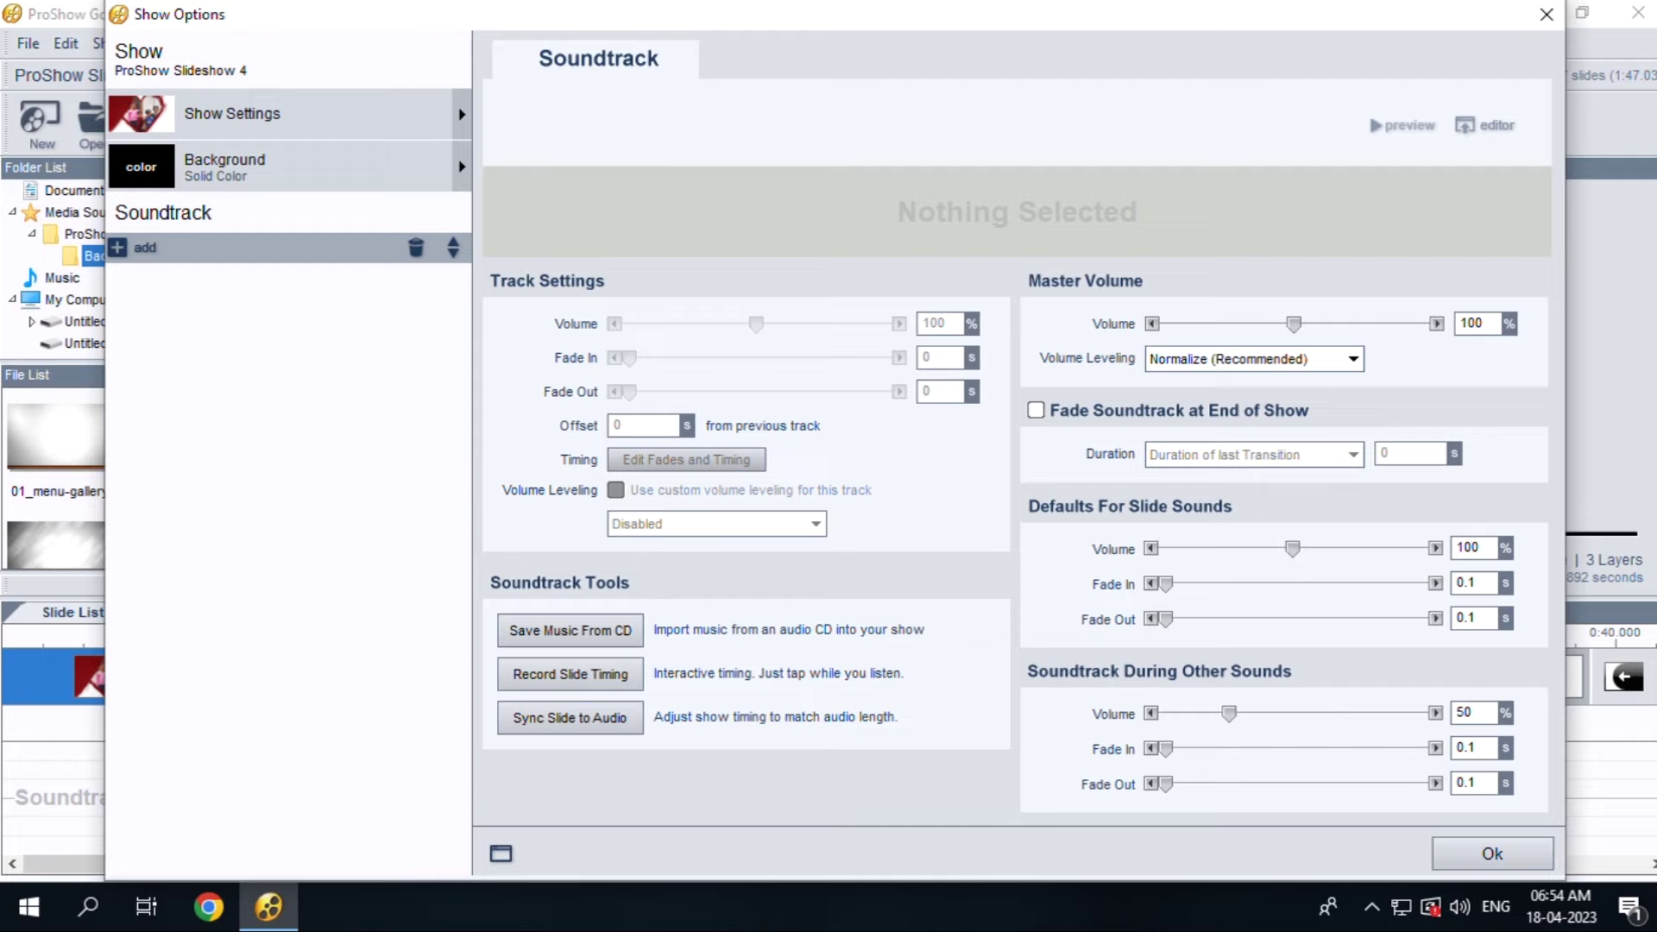
left_click(118, 248)
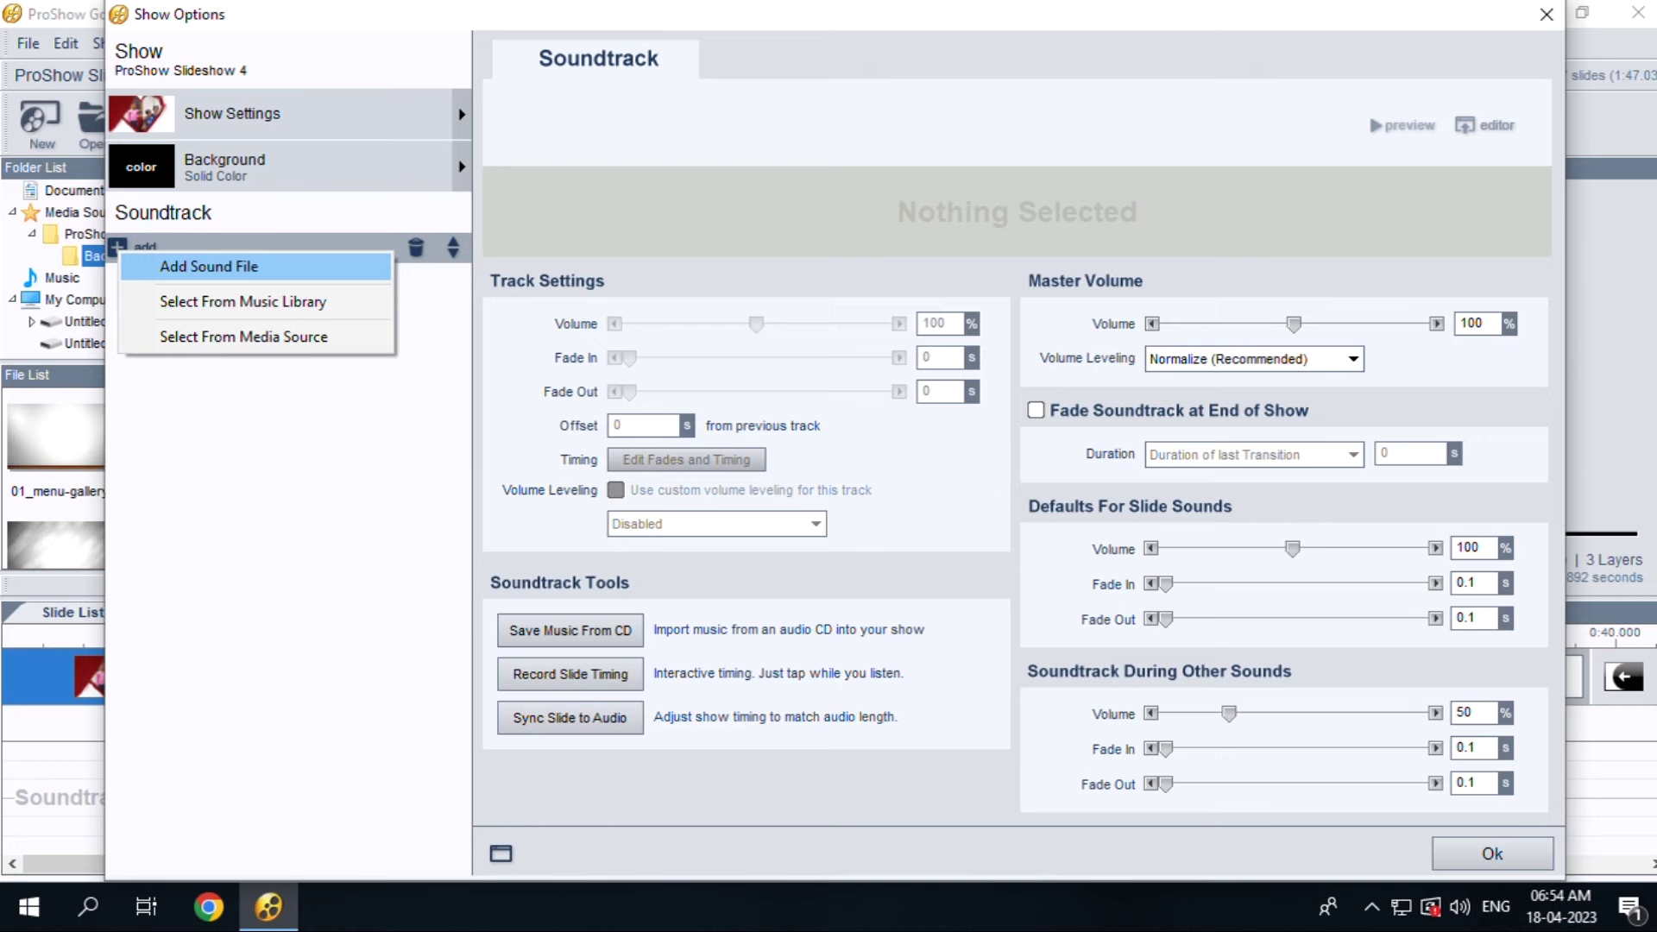
left_click(209, 266)
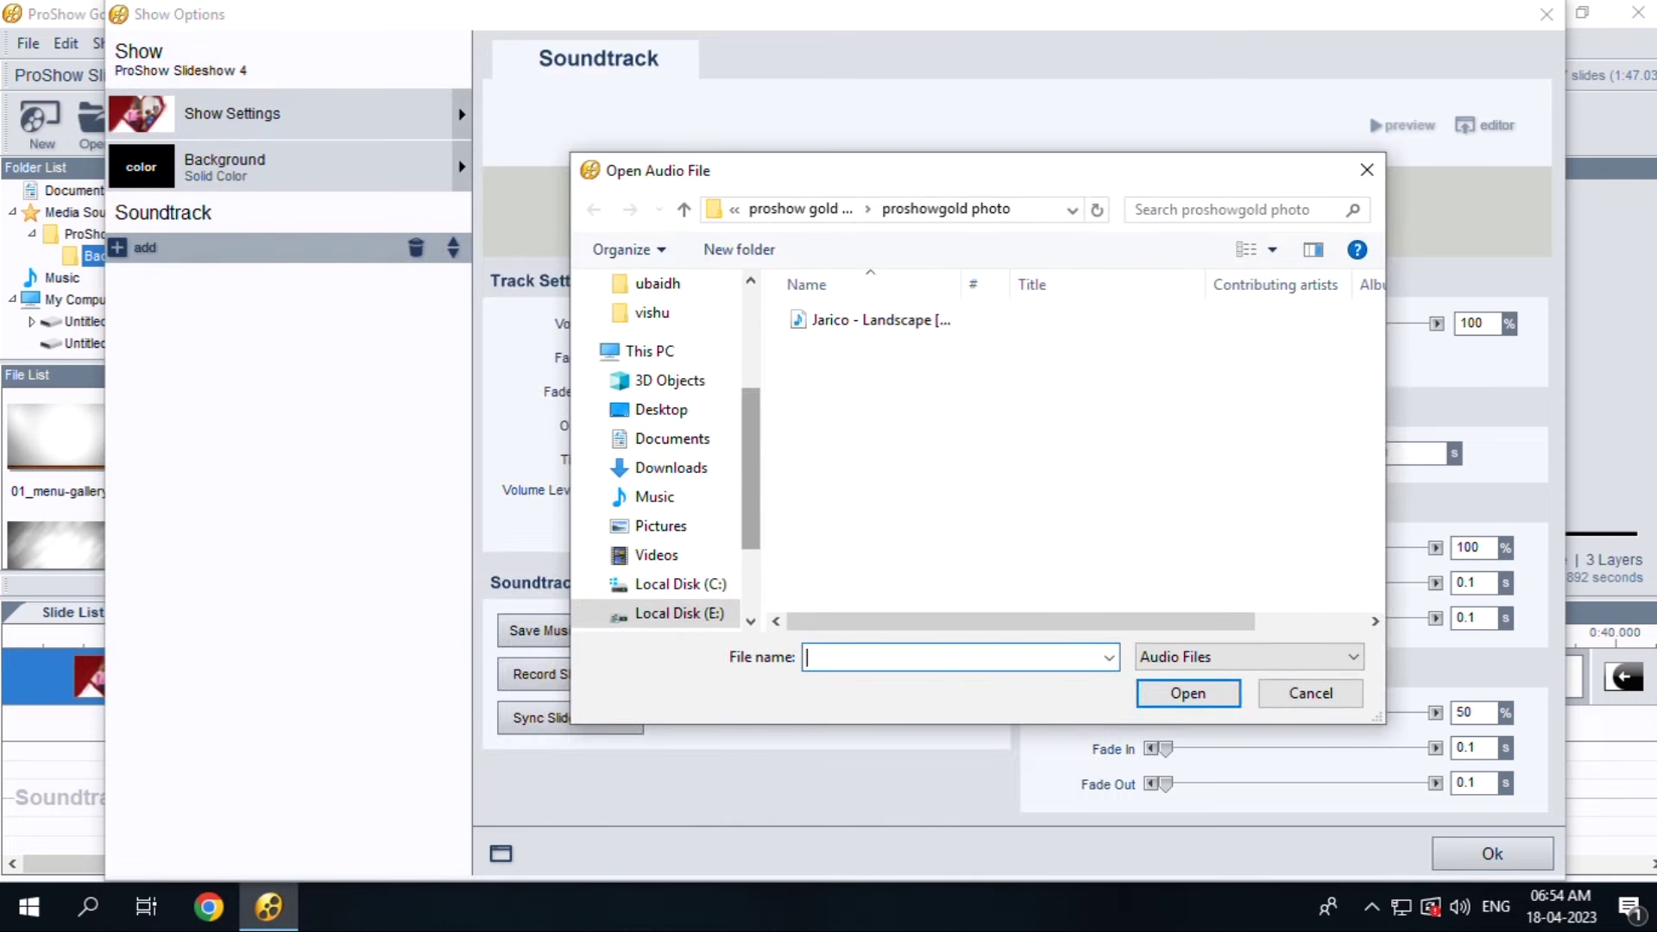
mouse_move(750, 469)
left_mouse_down()
mouse_move(750, 530)
mouse_move(750, 481)
left_mouse_up()
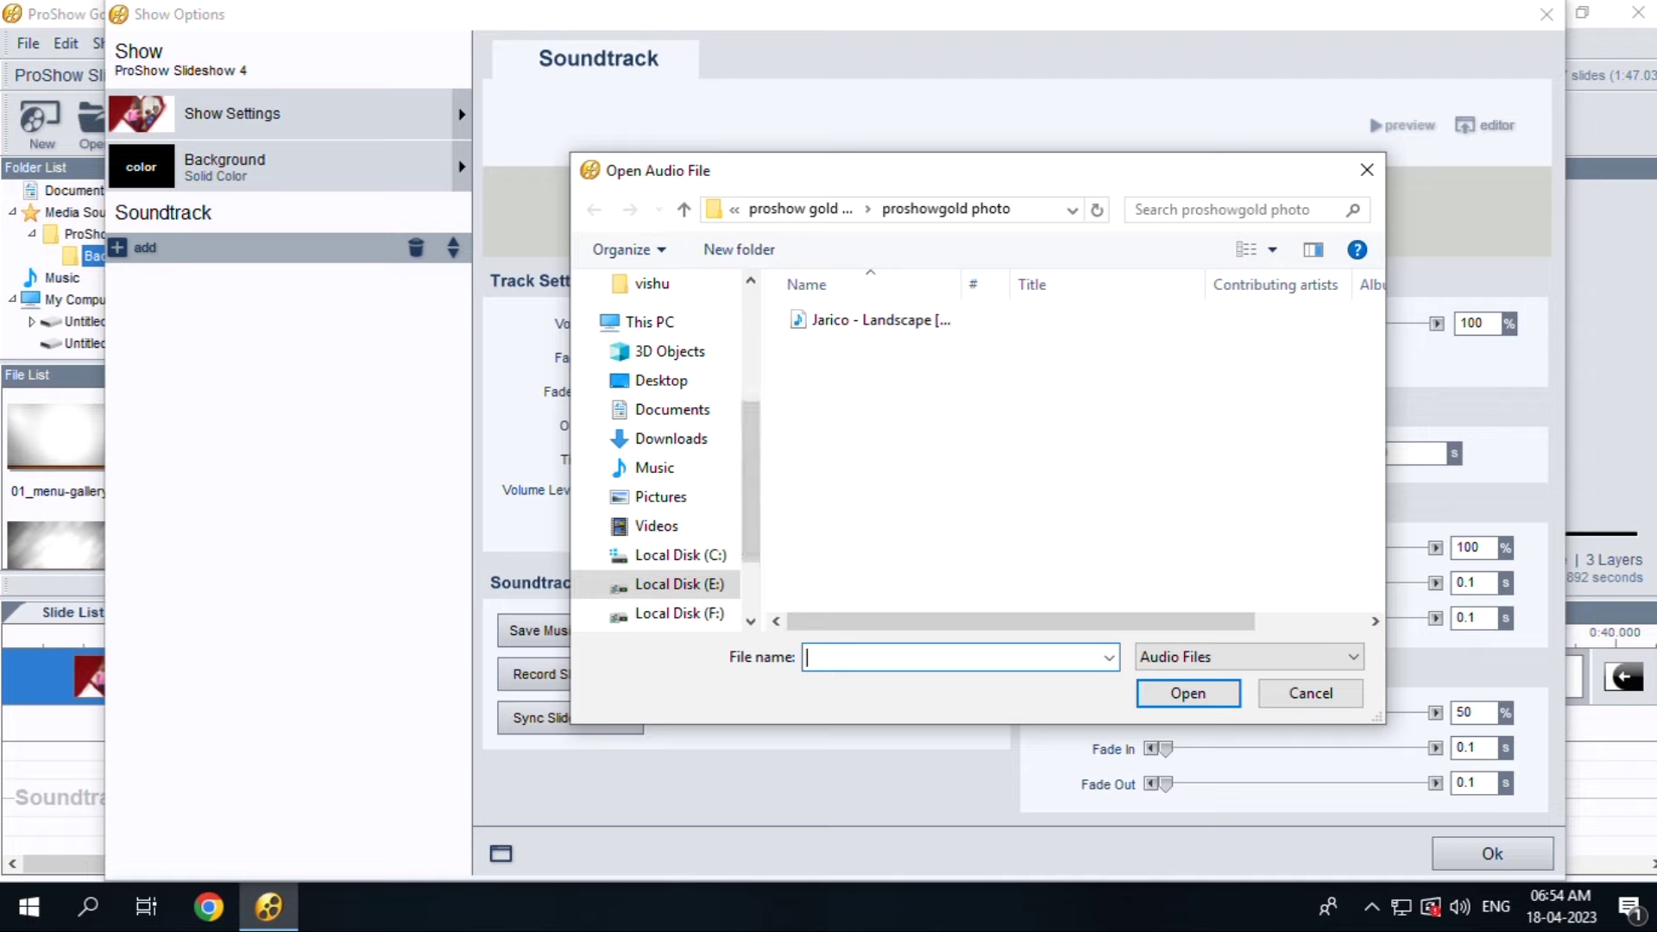
left_click(879, 319)
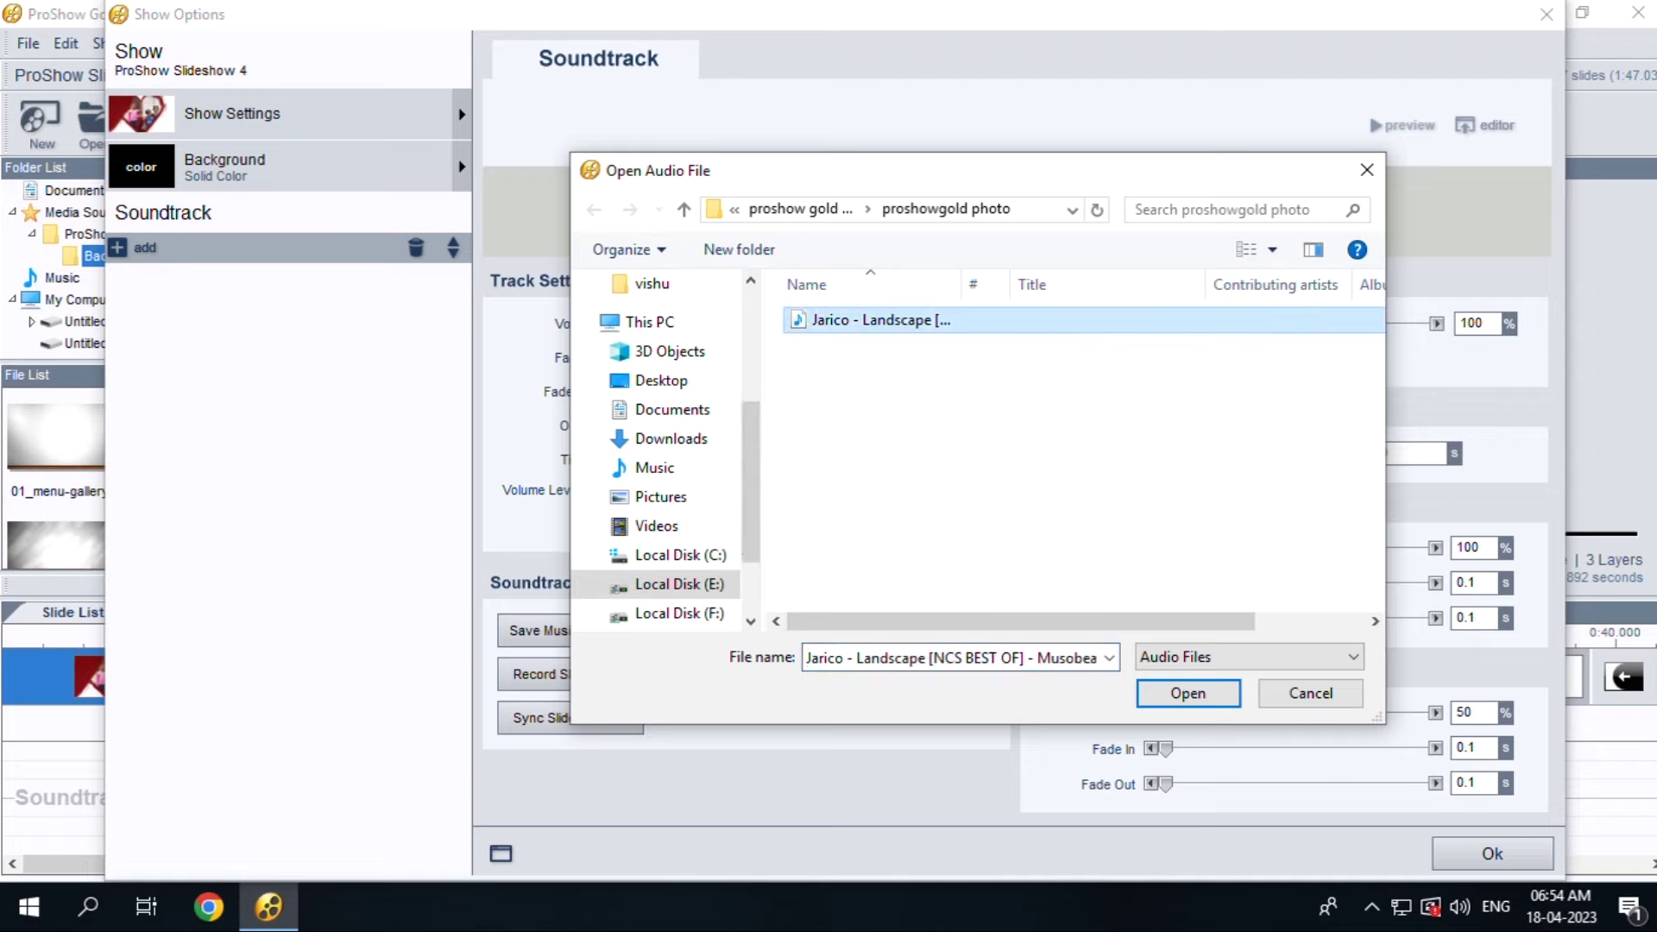
scroll(1073, 449, "right", 1)
left_click(1188, 693)
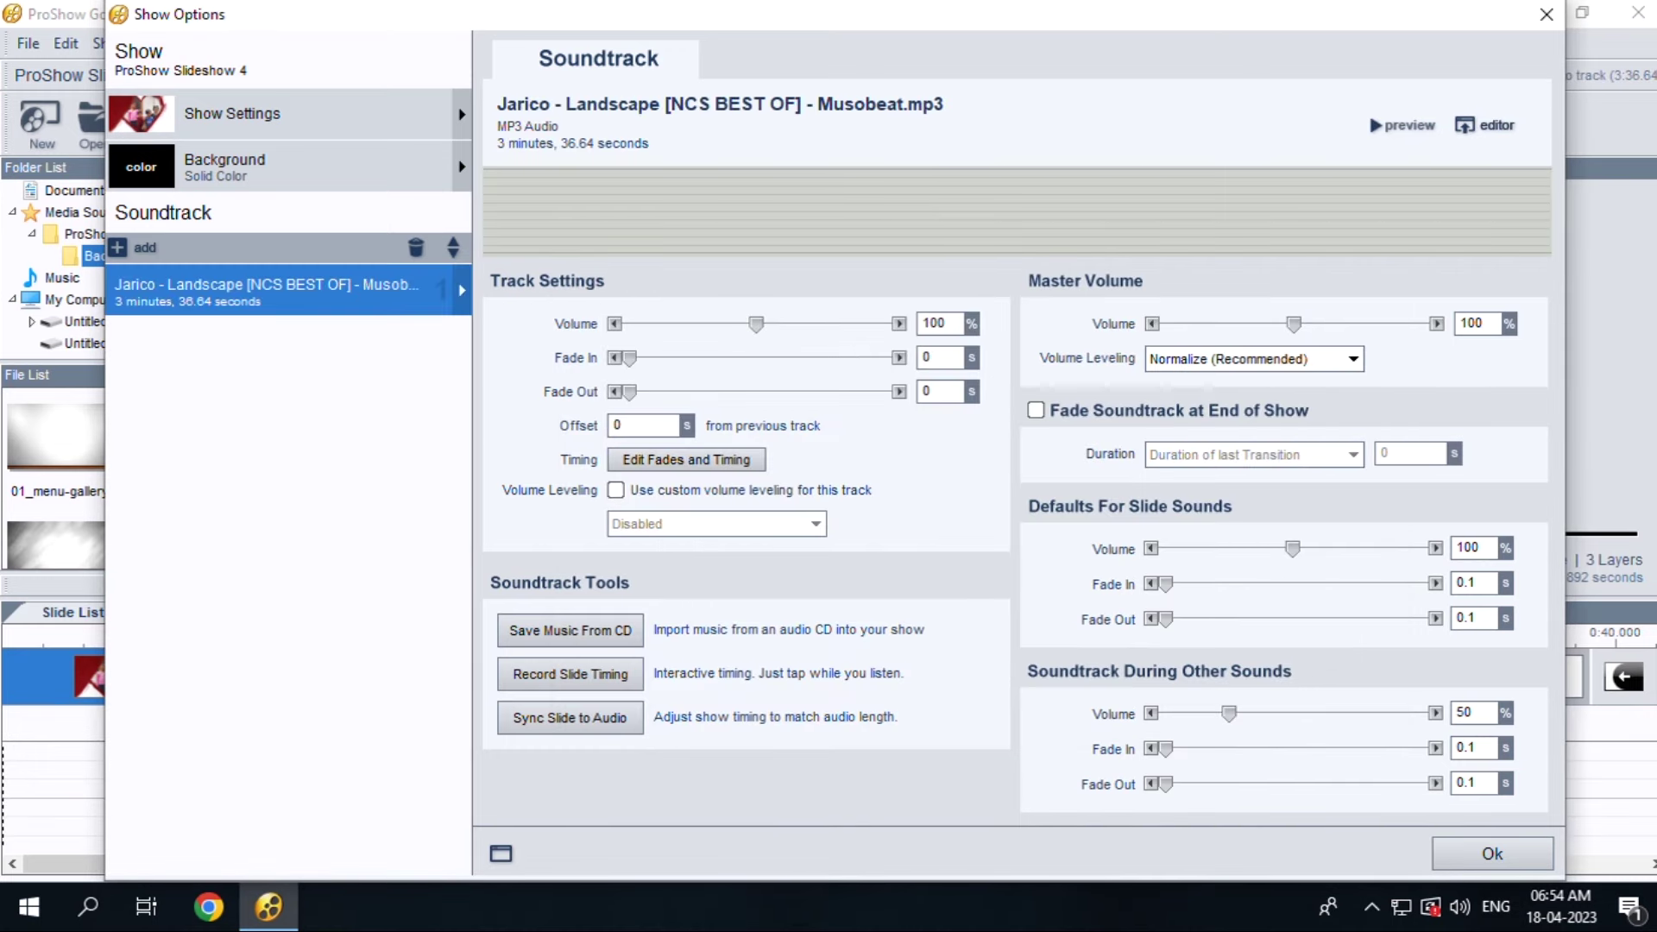
Confirm the show's soundtrack options and return the timeline to the beginning to check the slides against the music
left_click(1492, 854)
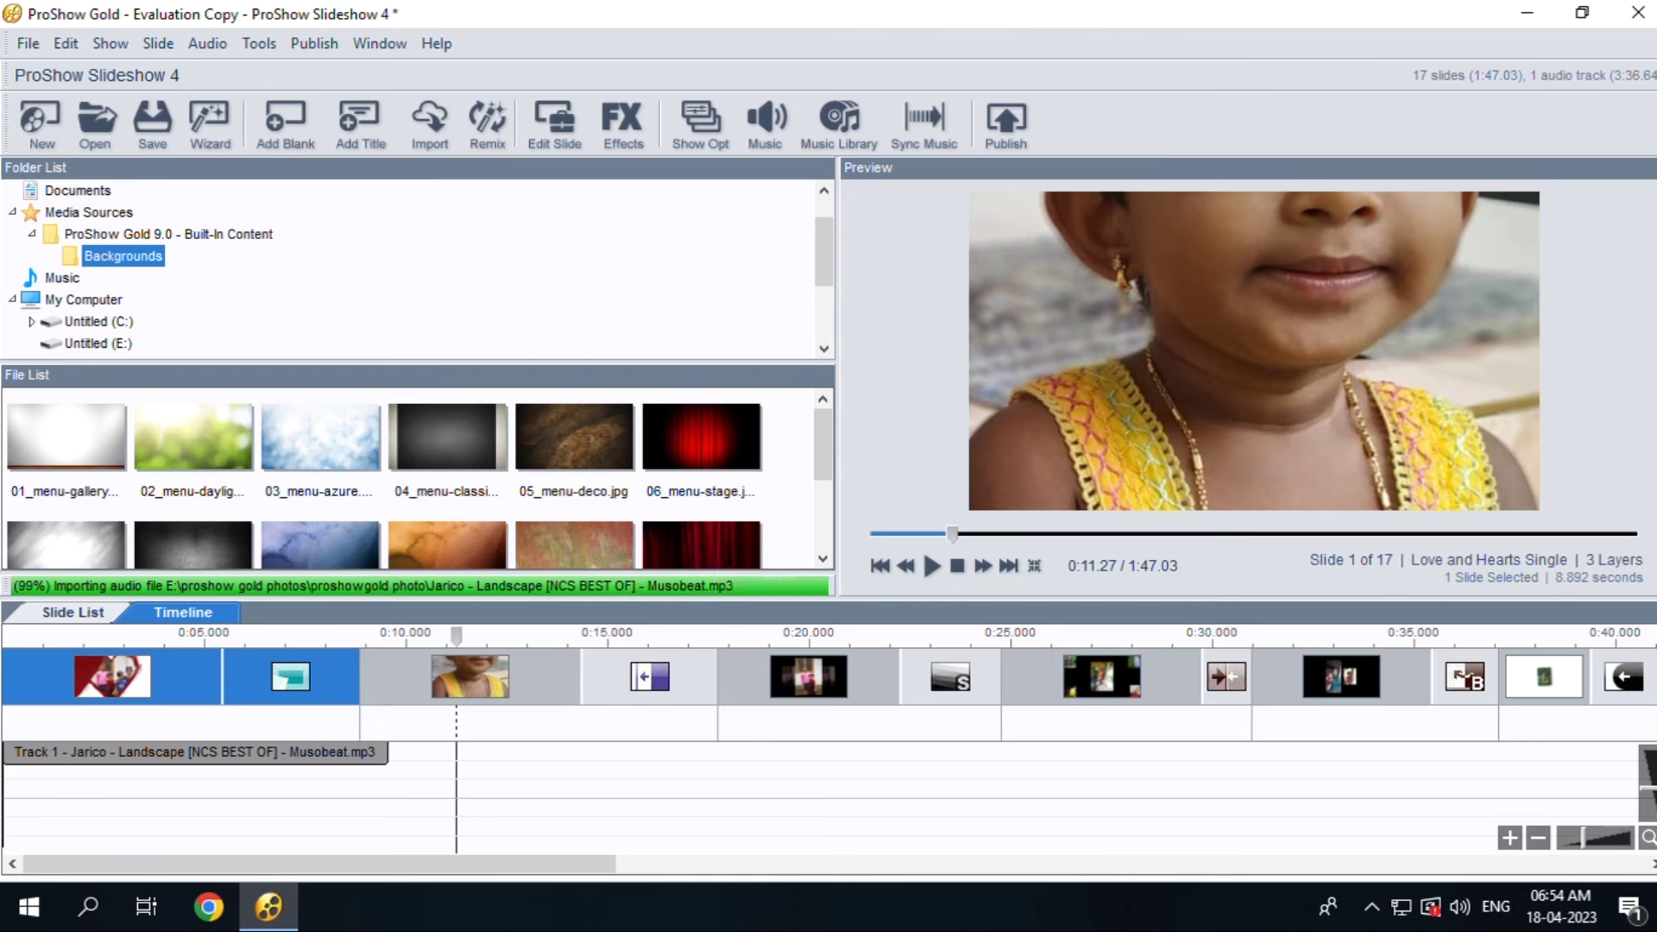
left_click_drag(457, 636, 5, 636)
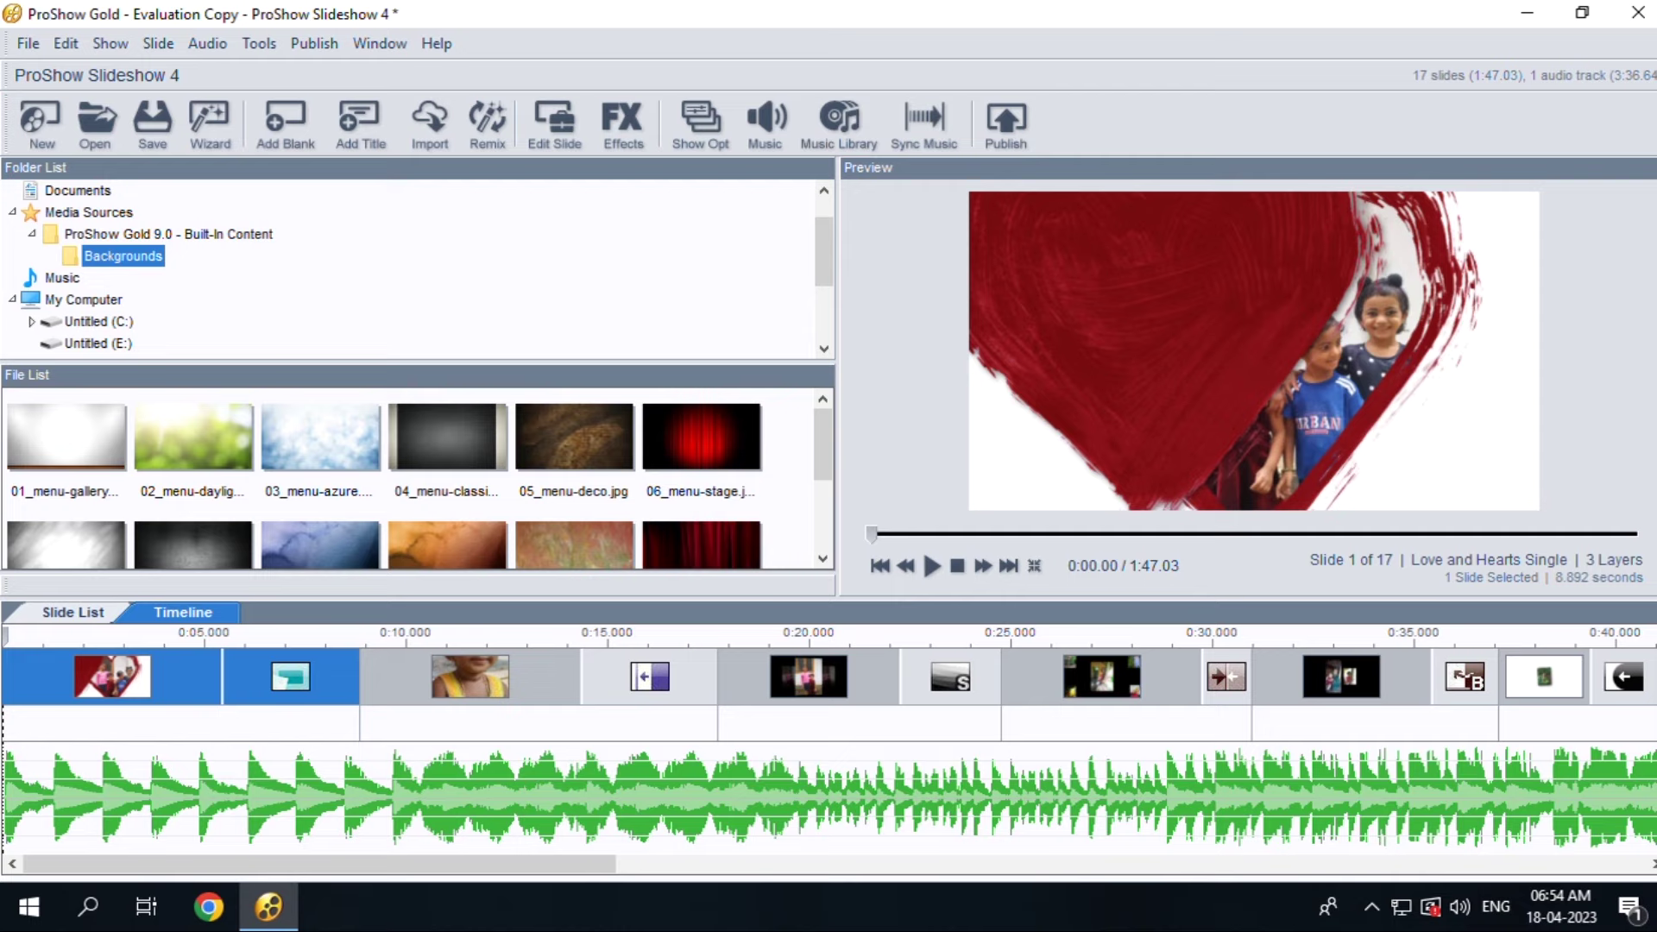
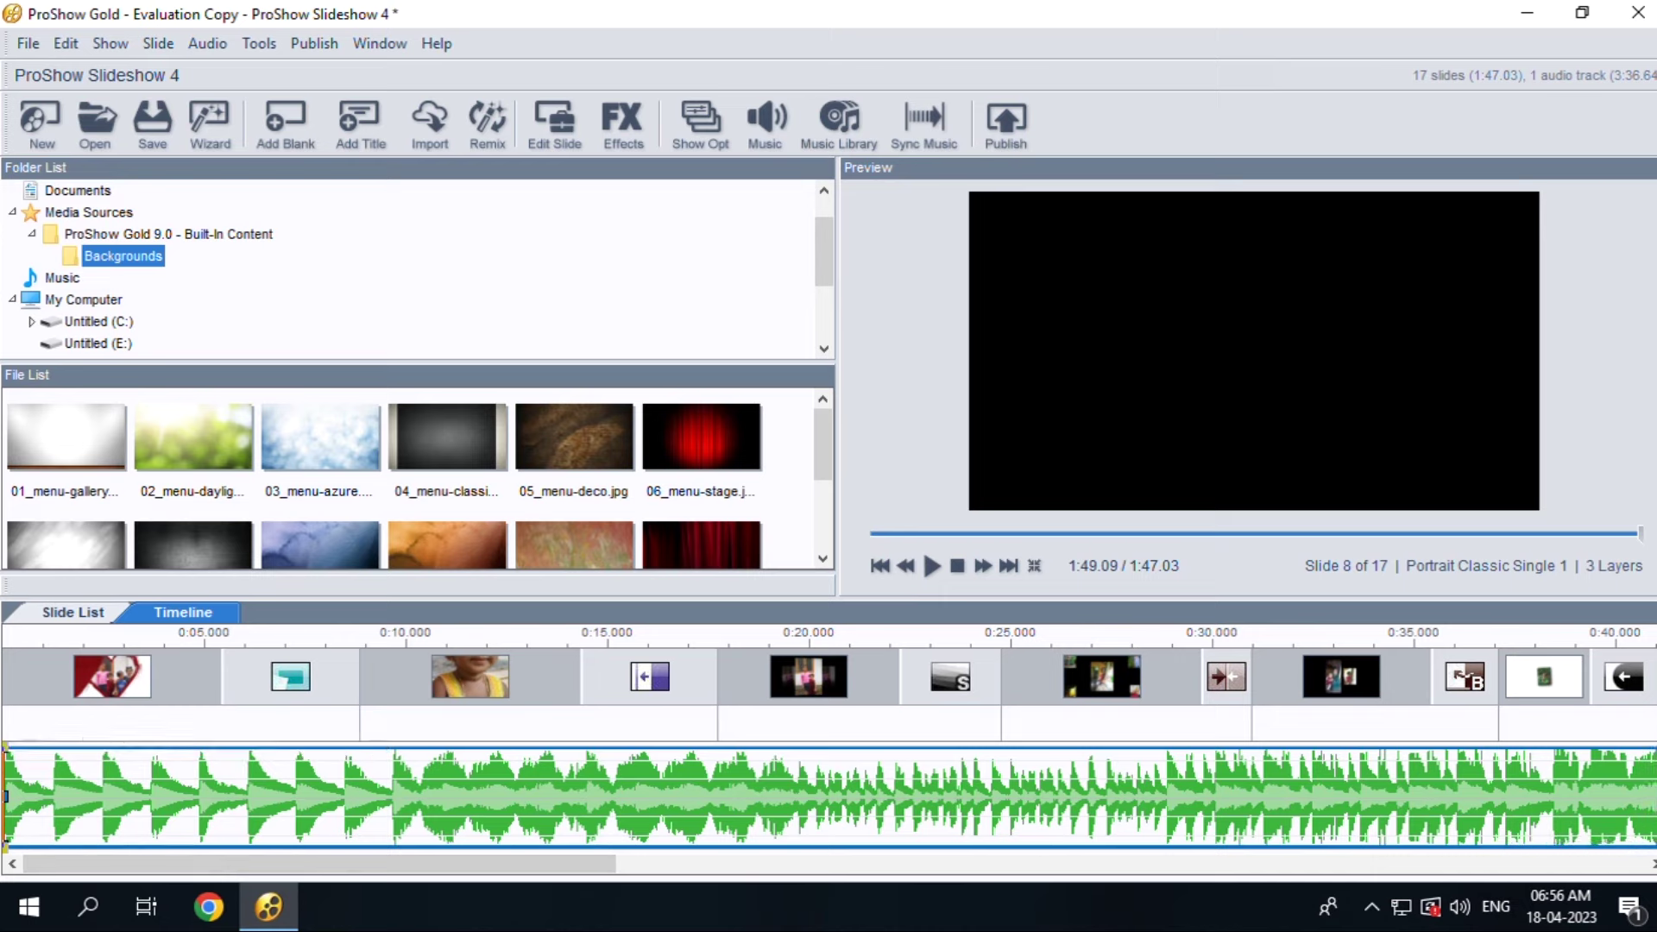
left_click_drag(148, 637, 4, 636)
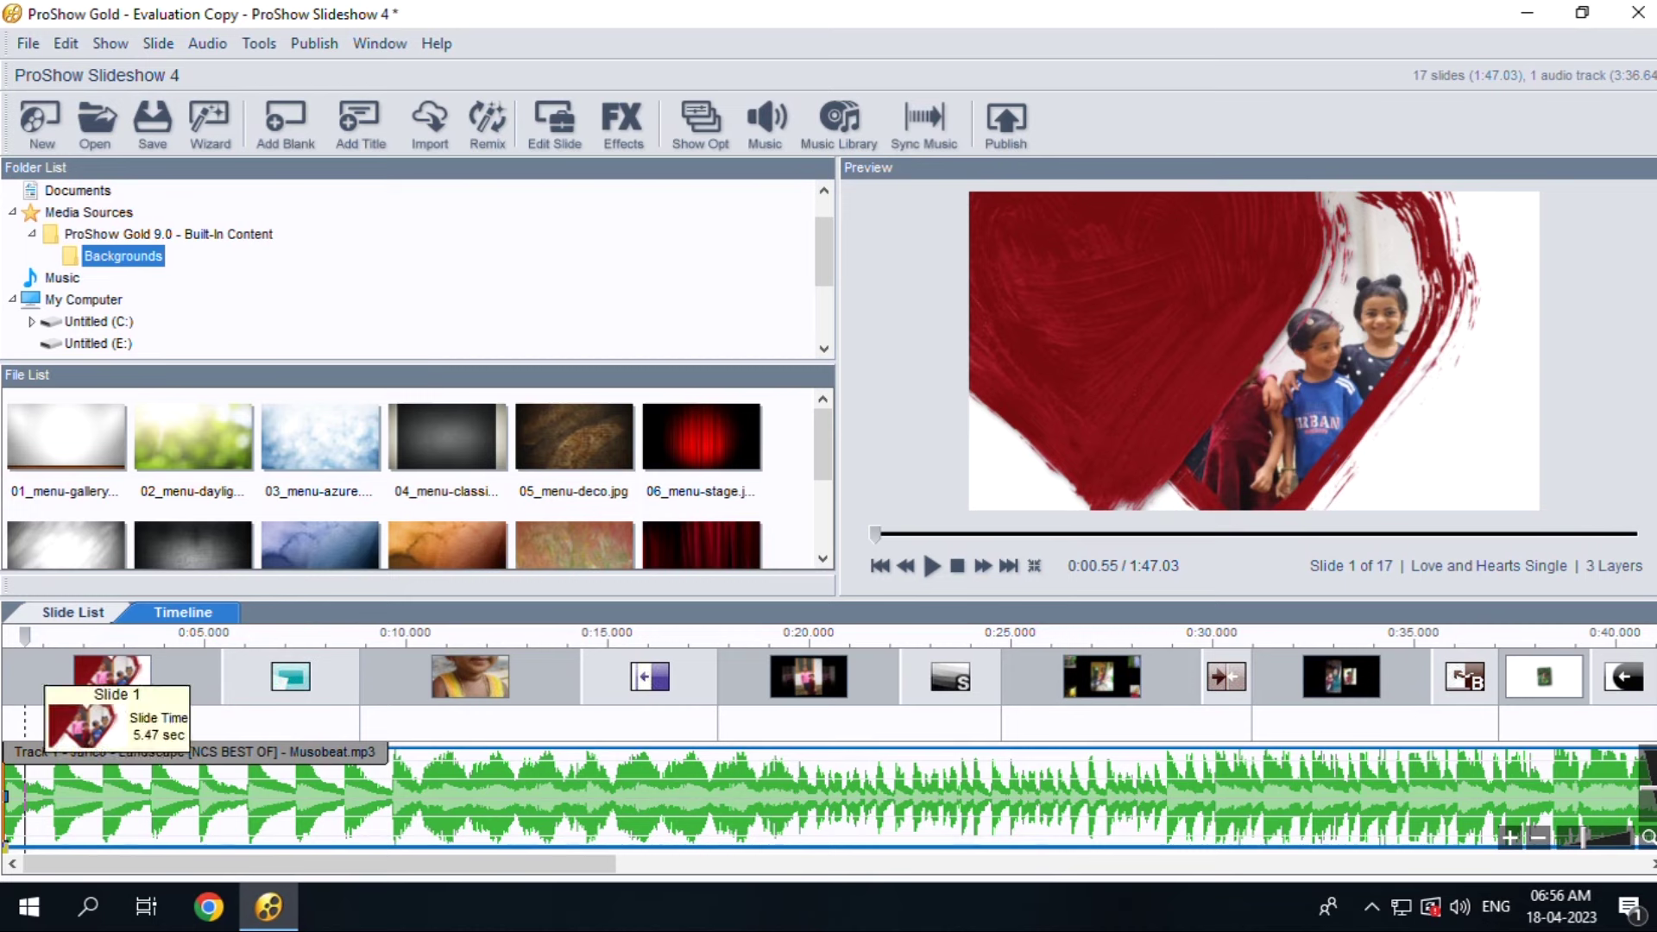
Insert a title slide before the third slide and add a second caption containing the child's name
left_click(805, 681)
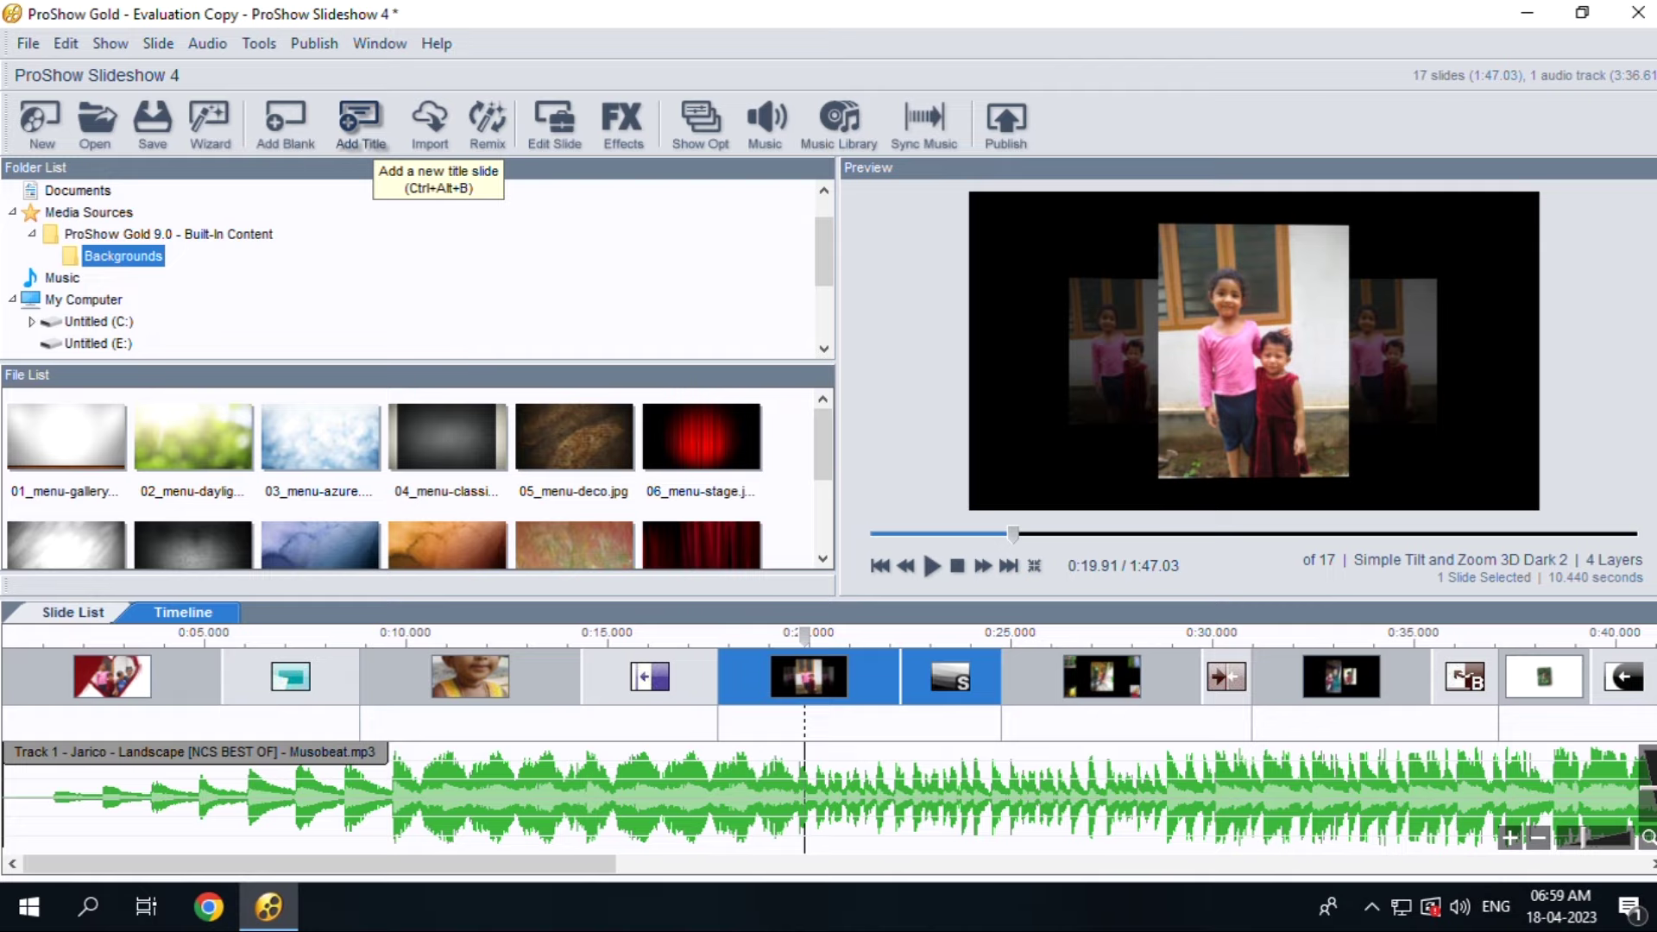
left_click(361, 120)
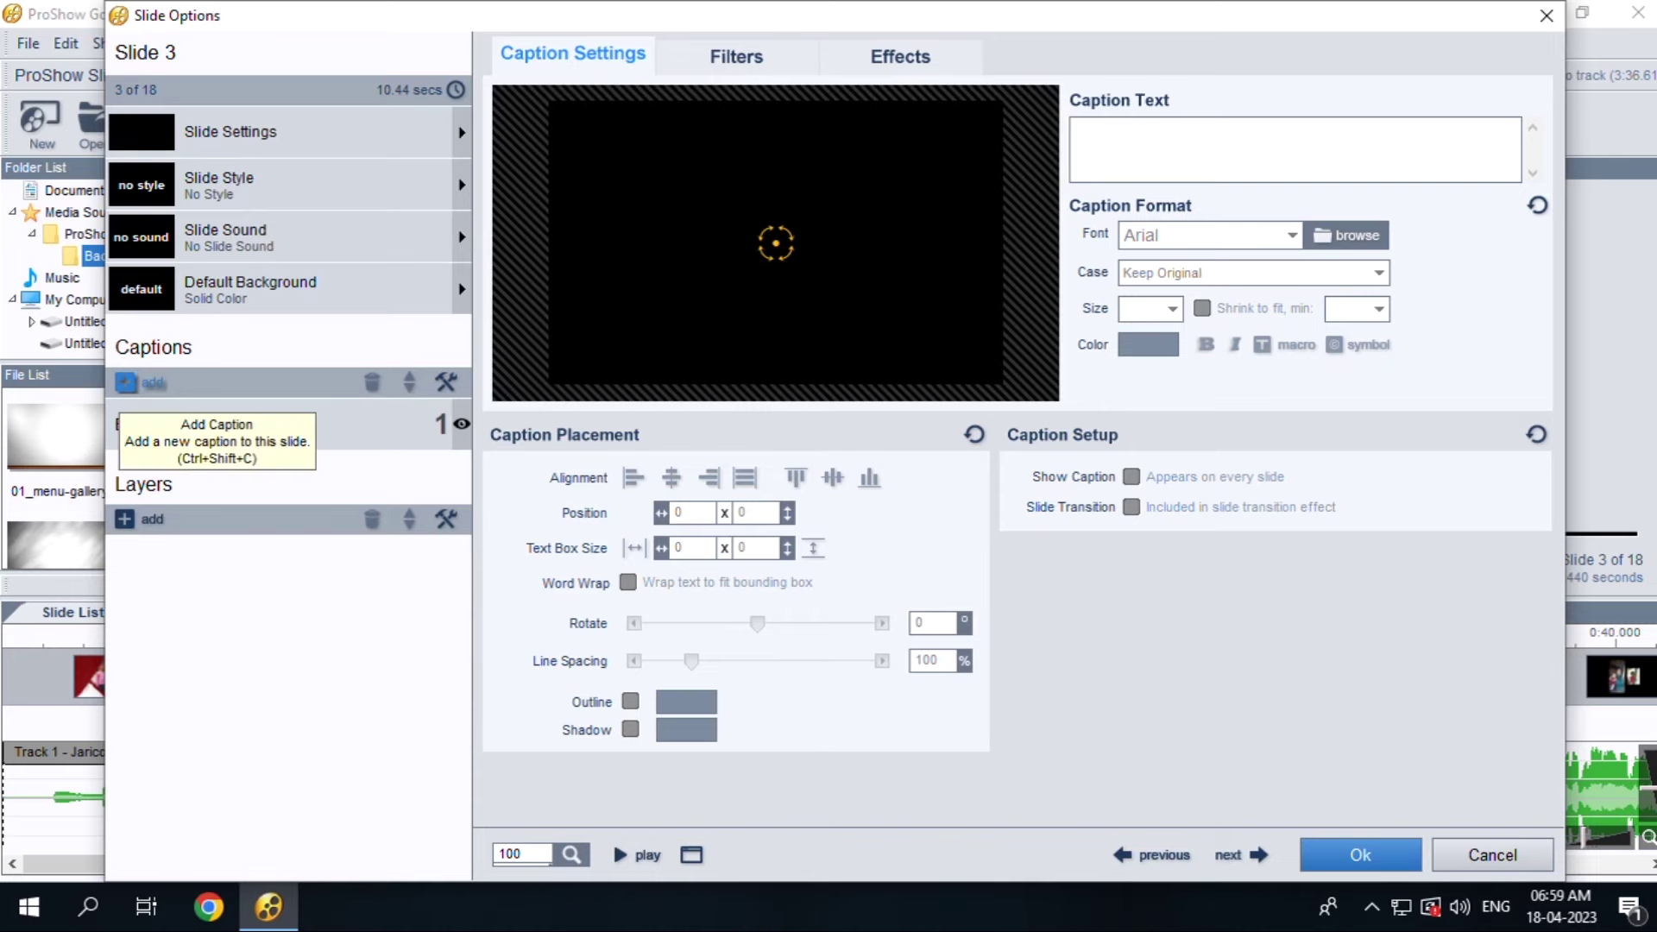
left_click(142, 382)
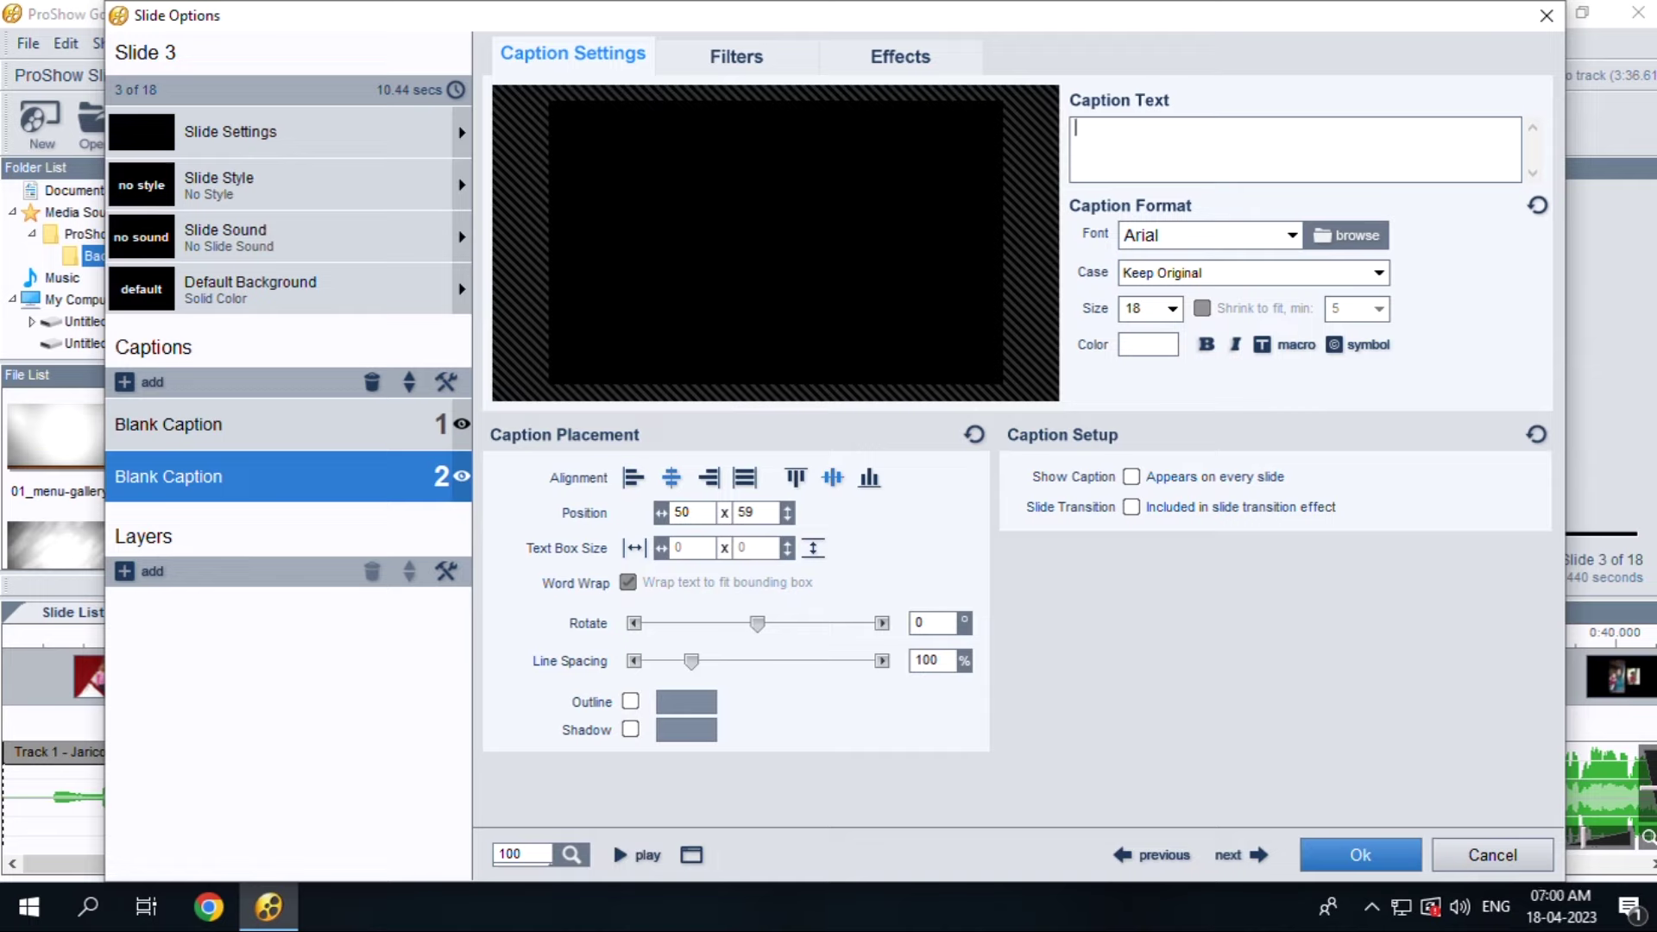
type("FA")
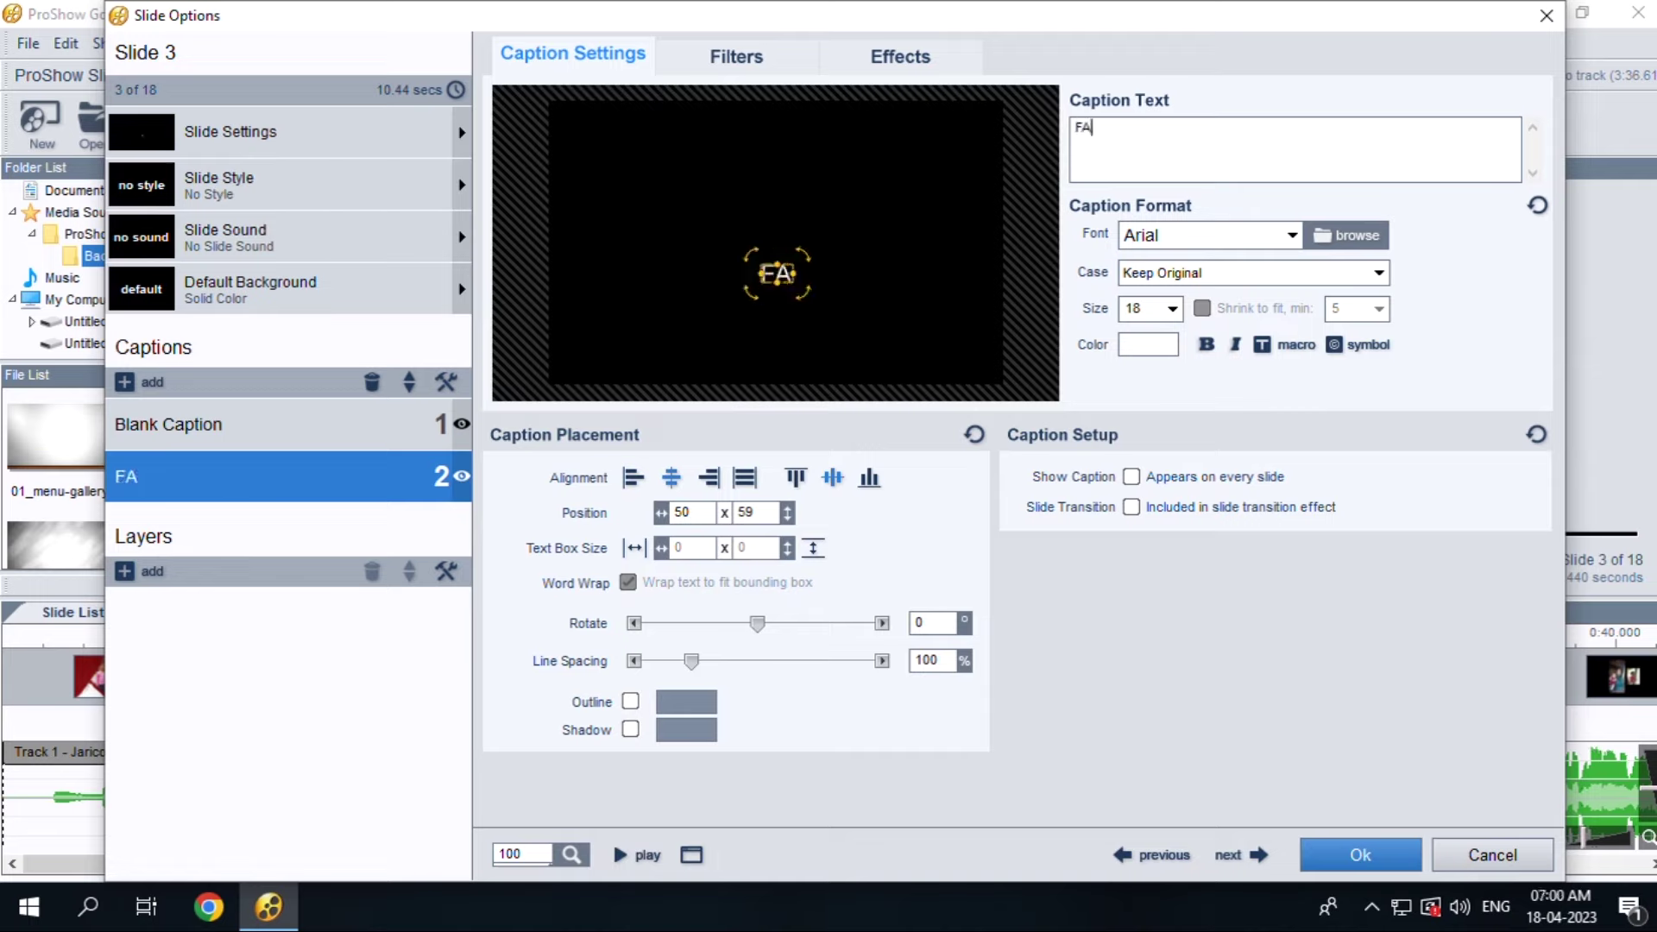
type("THIMA")
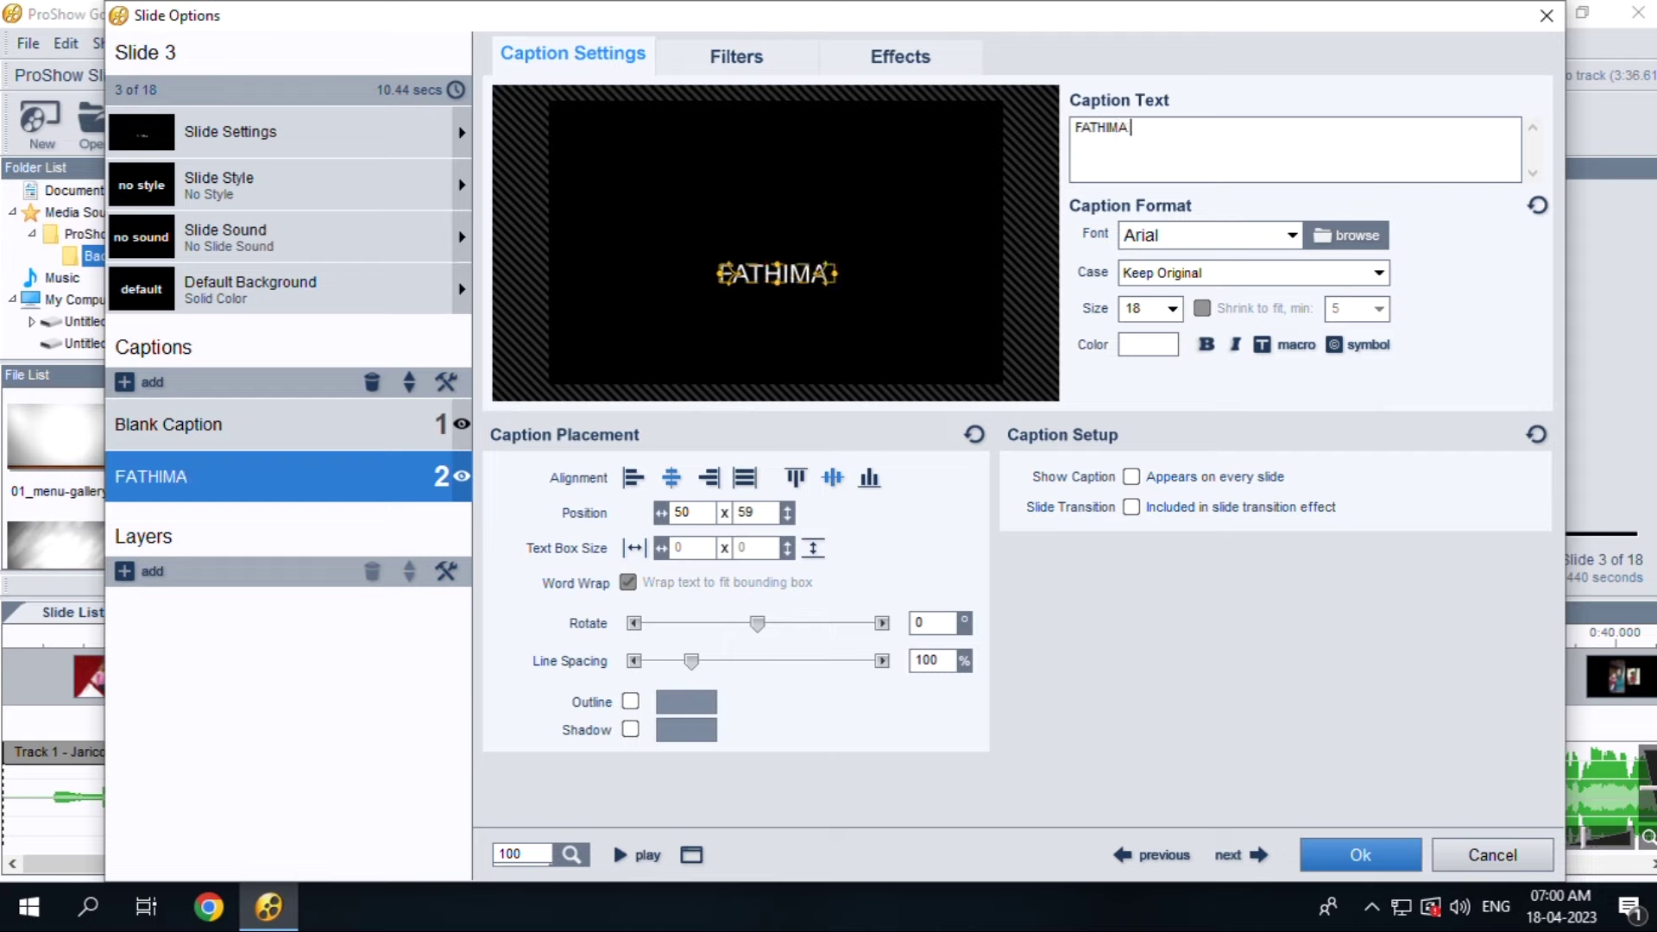
Set the name caption's font to Arial Black and its size to 56
left_click(1292, 235)
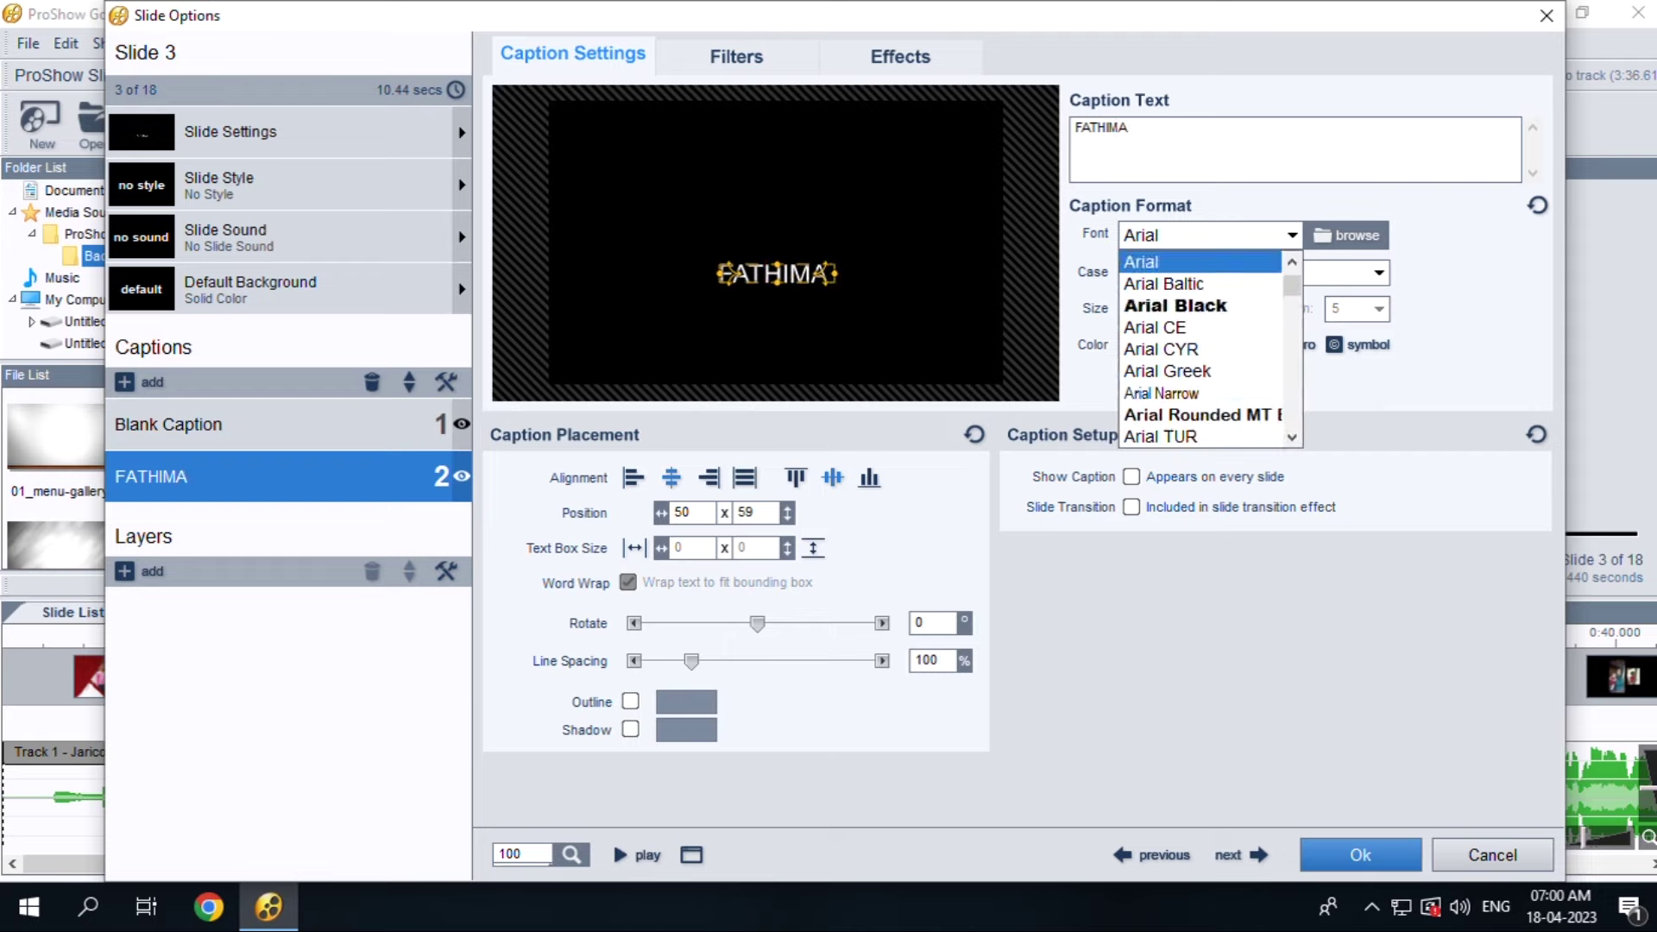
key("Return")
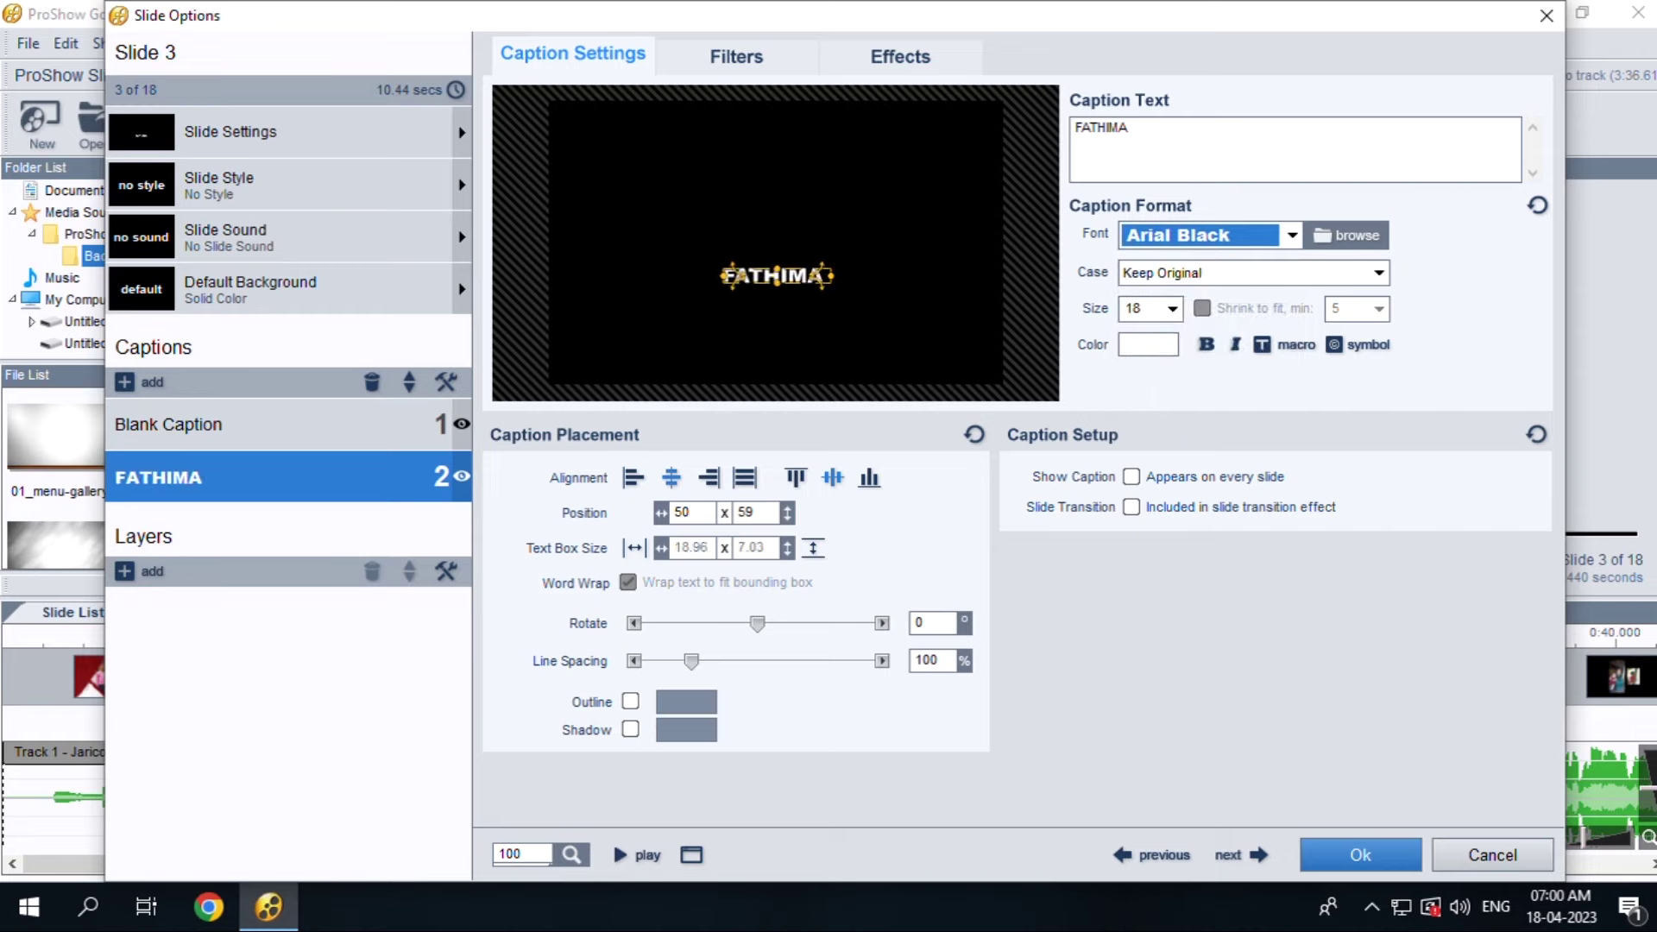
left_click(1171, 308)
left_click(1140, 470)
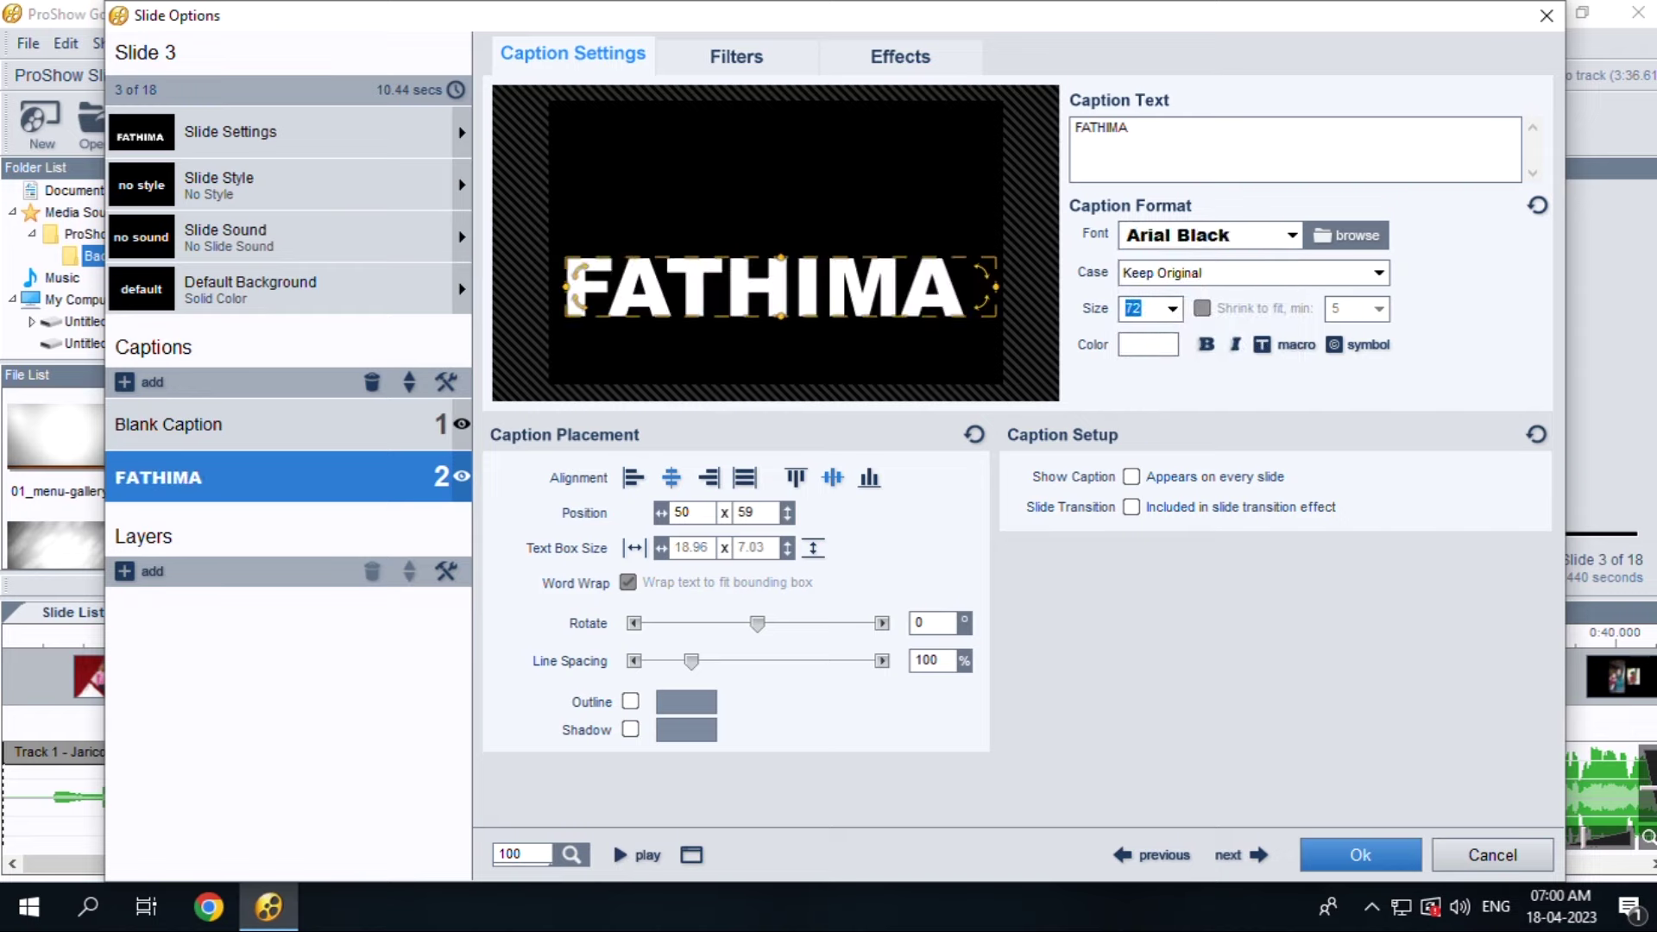
key("alt+Down")
key("Down")
key("Down")
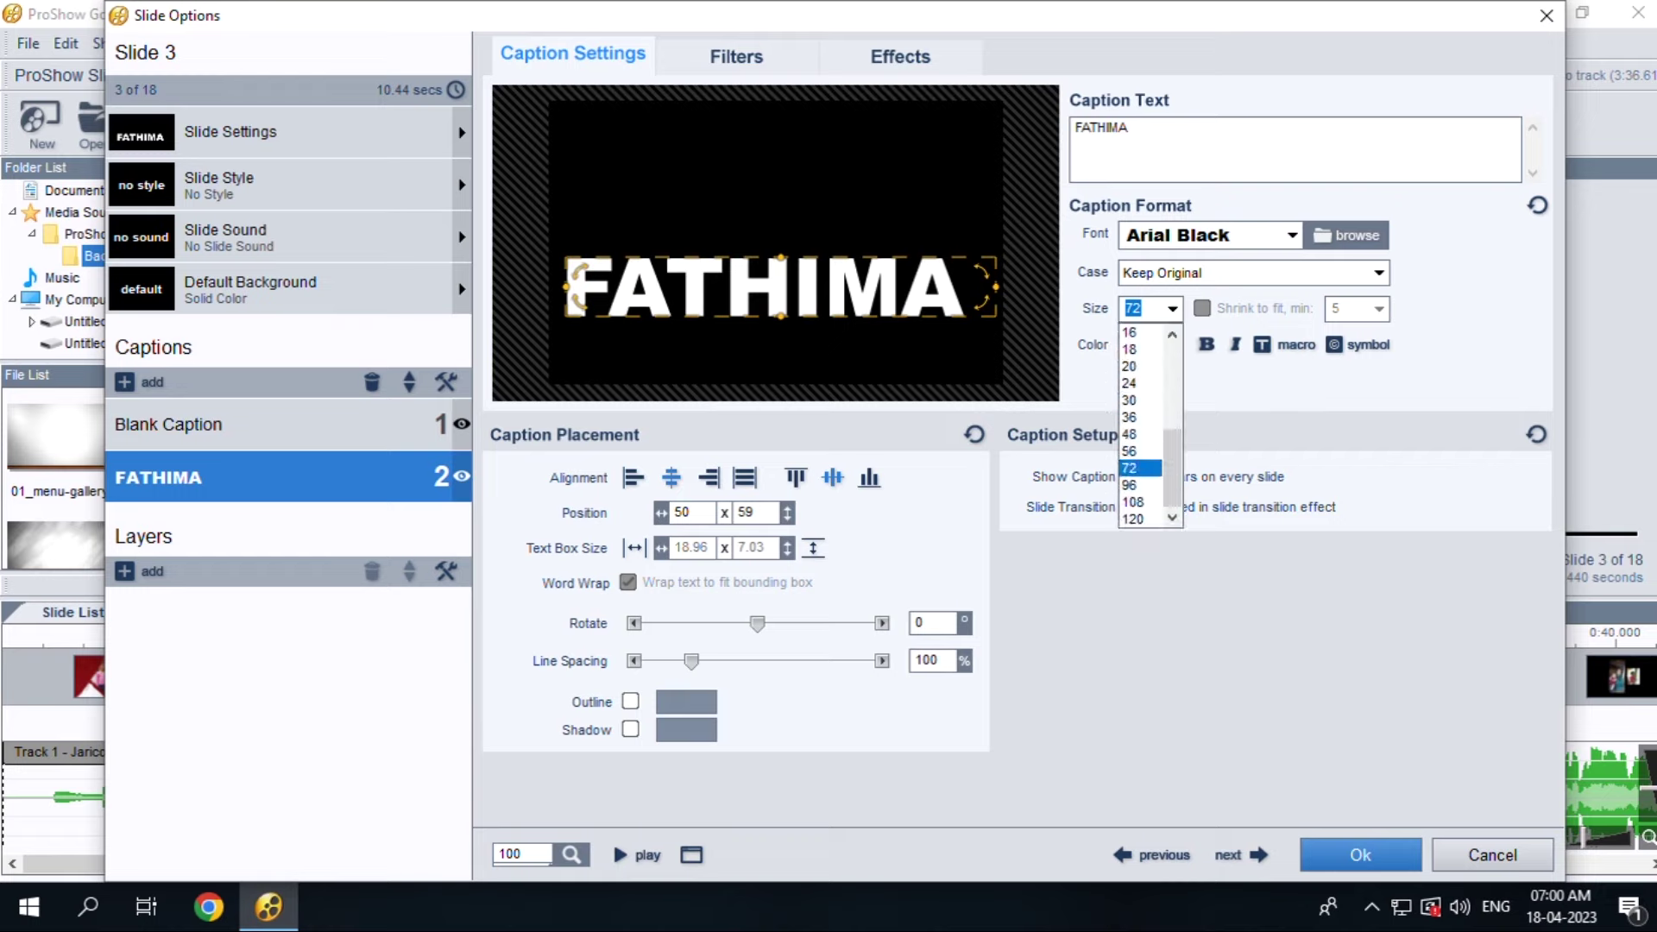
key("Return")
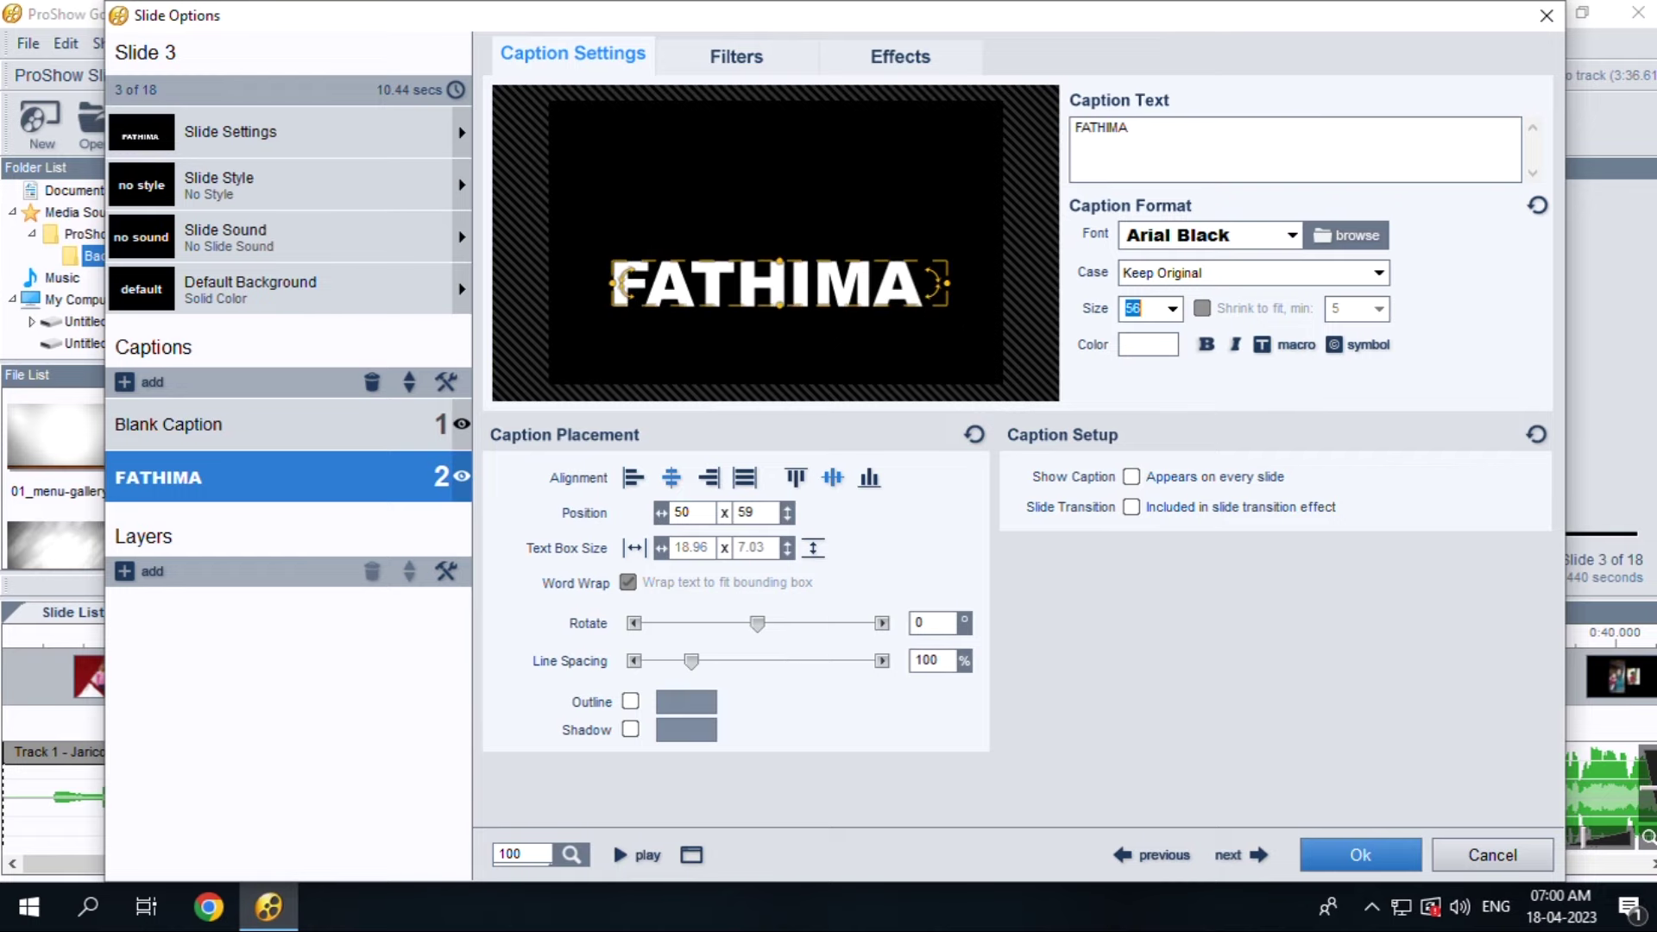
Color the name caption red and make it italic, leaving bold off
left_click(1147, 344)
left_click_drag(1169, 391, 1246, 429)
left_click(1238, 343)
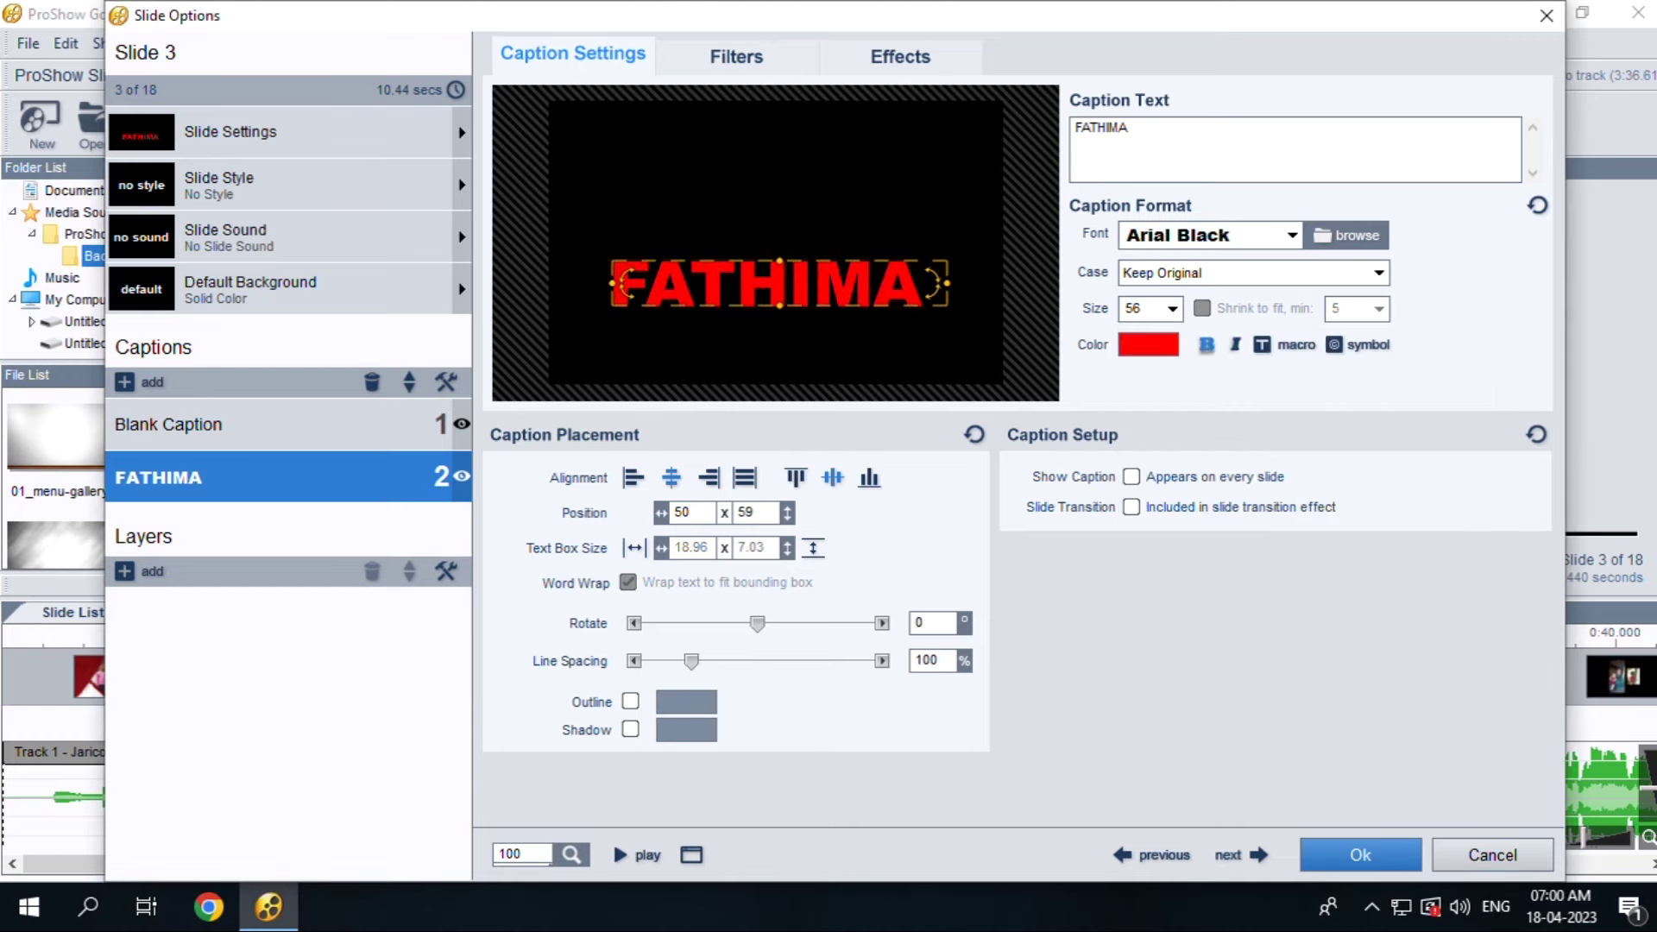
key("Tab")
key("space")
key("shift+Tab")
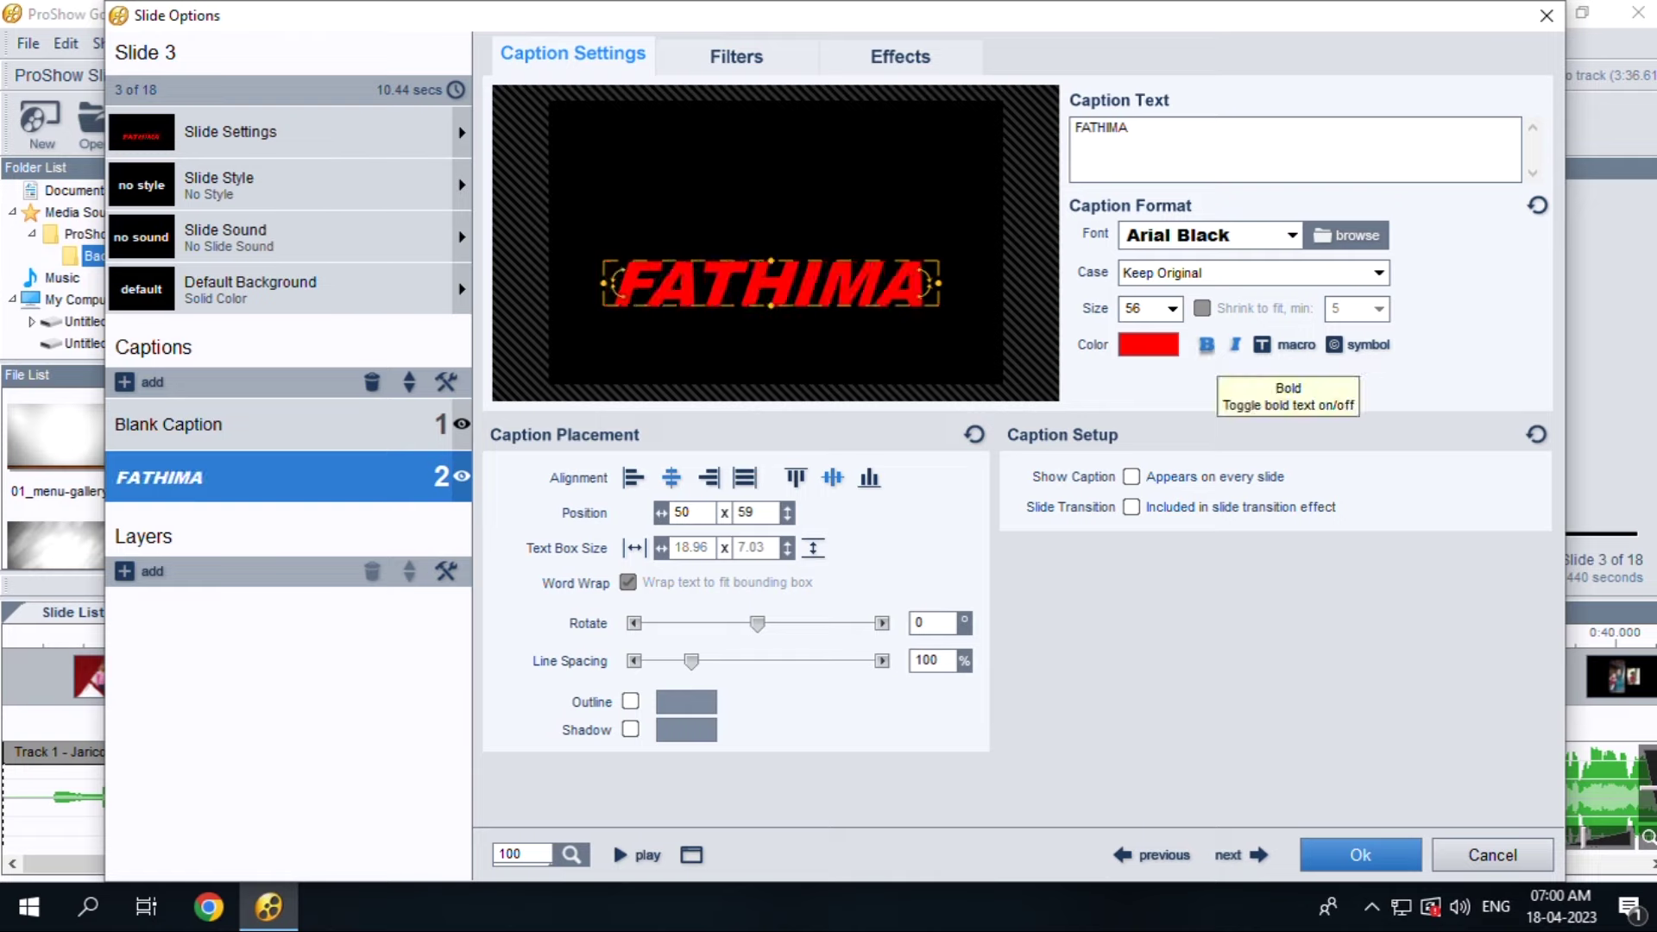
key("Tab")
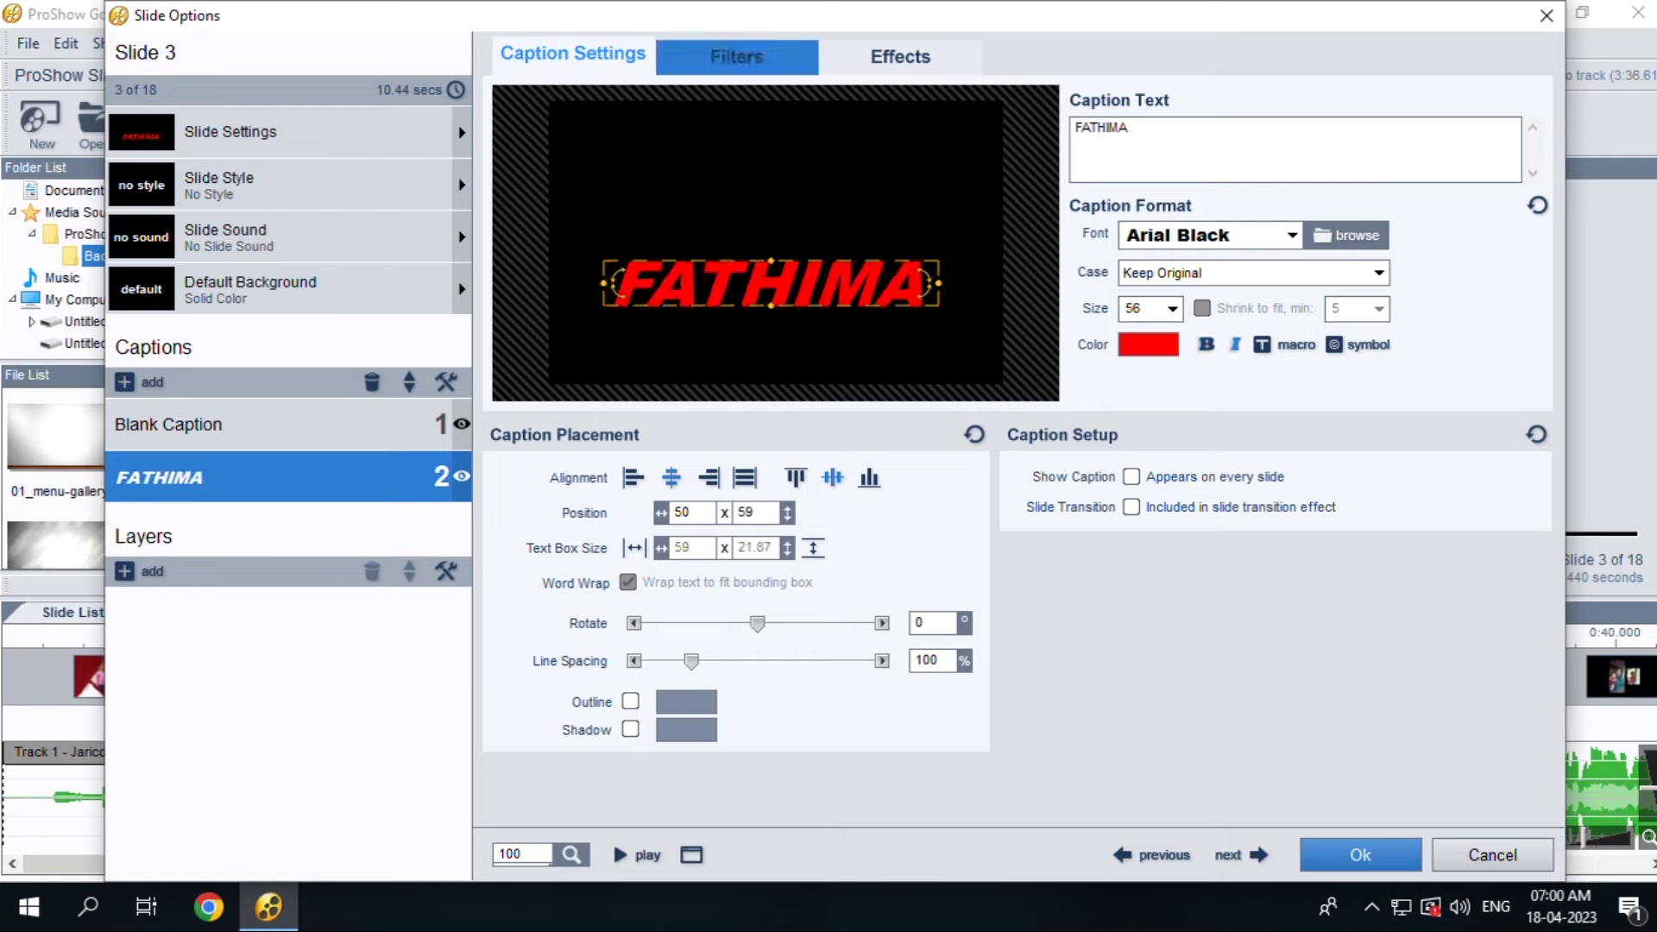
Give the name caption the Elastic Left fly-in motion filter and save the title slide
key("Tab")
key("space")
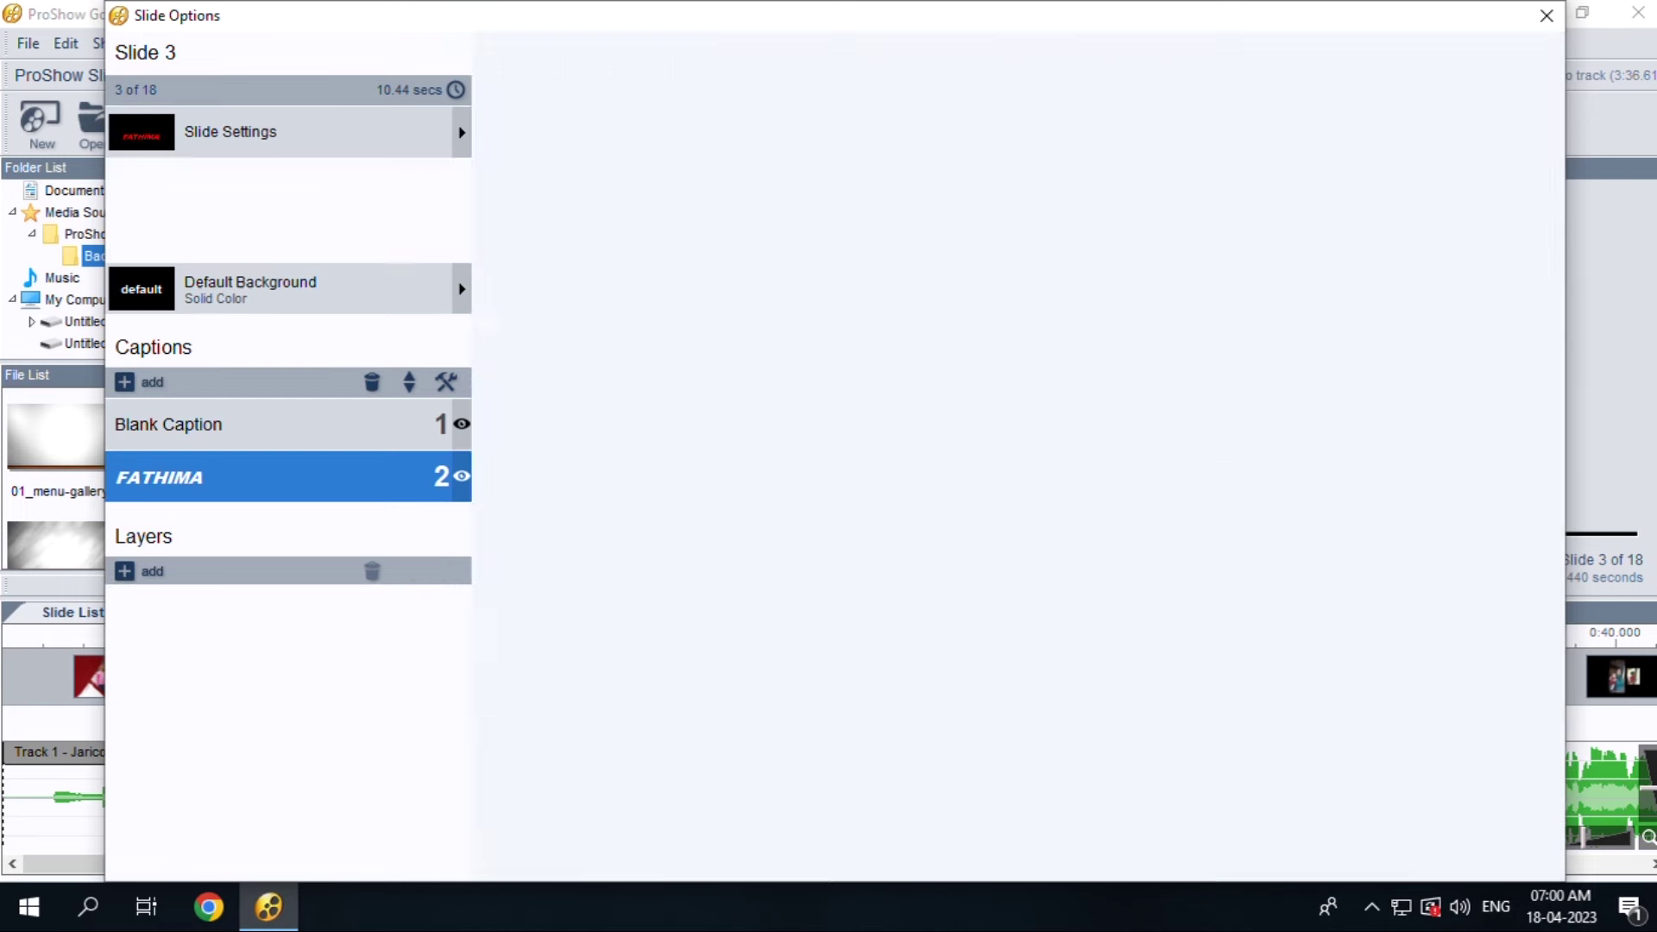
key("shift+Tab")
key("space")
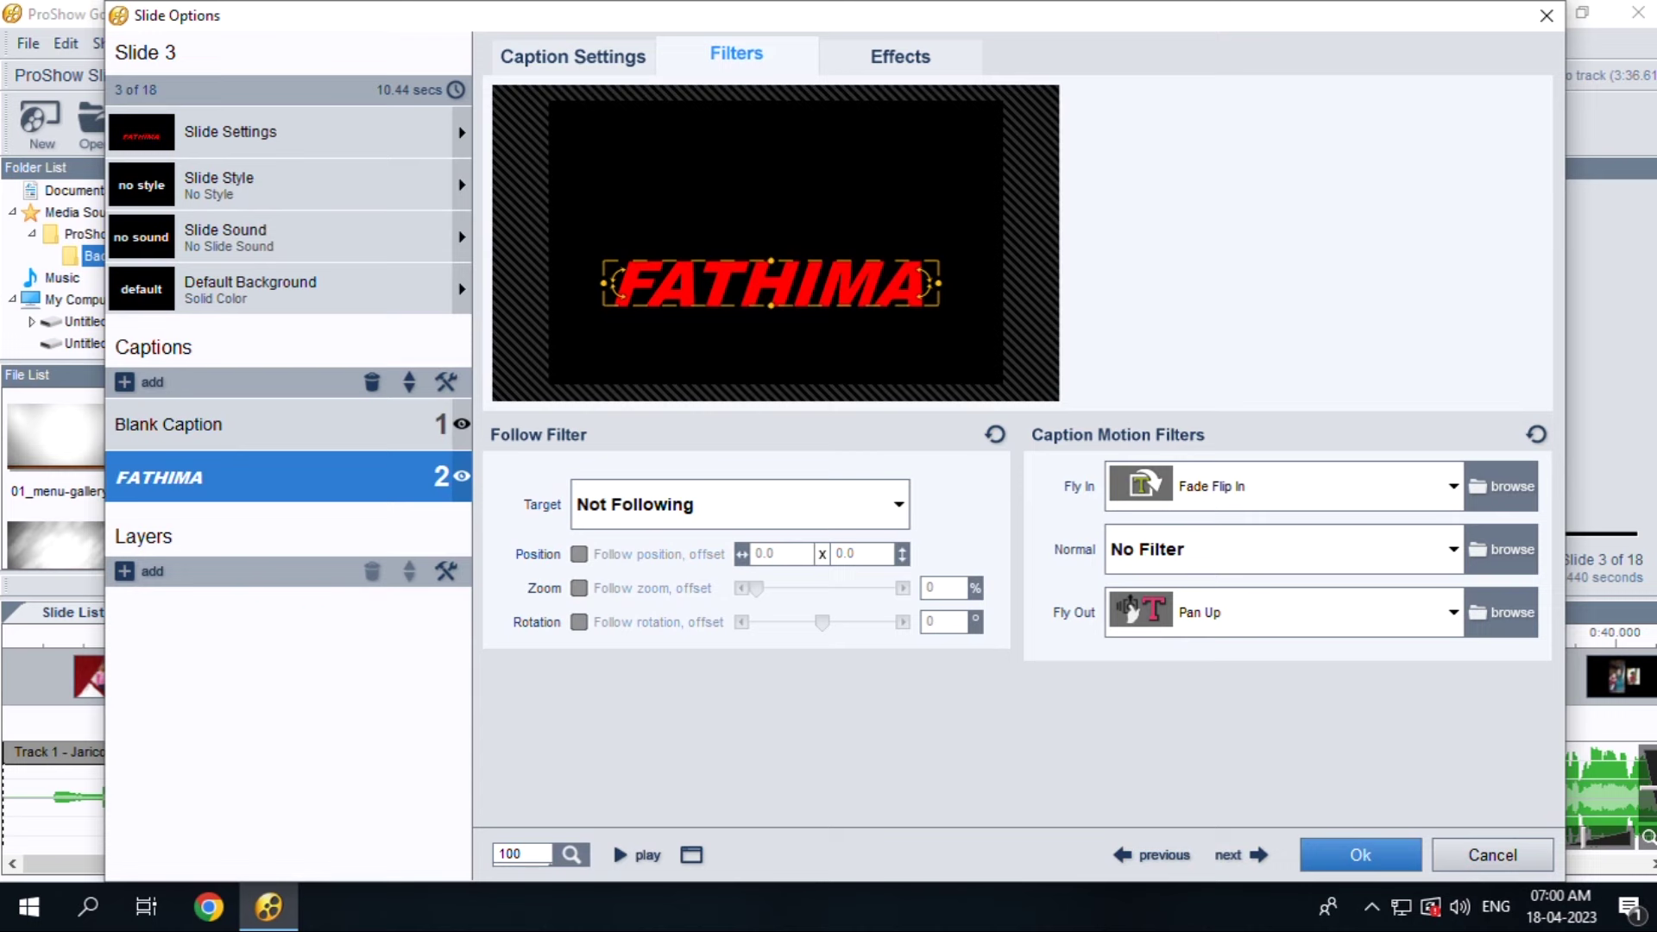
key("space")
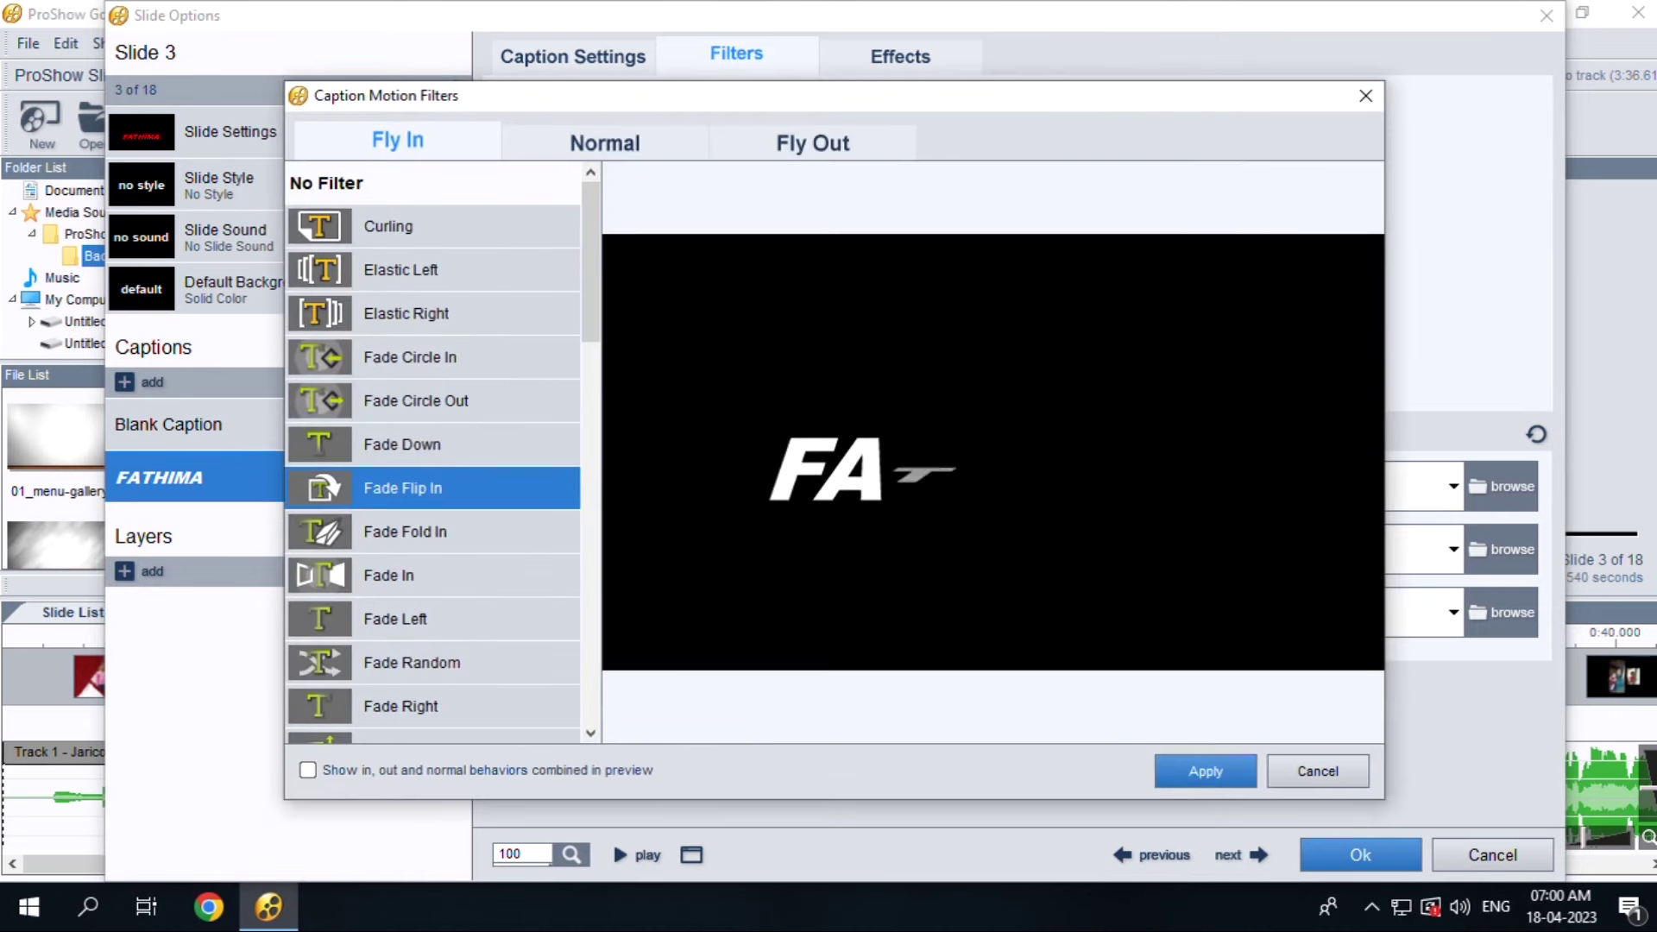
left_click(432, 226)
left_click(431, 269)
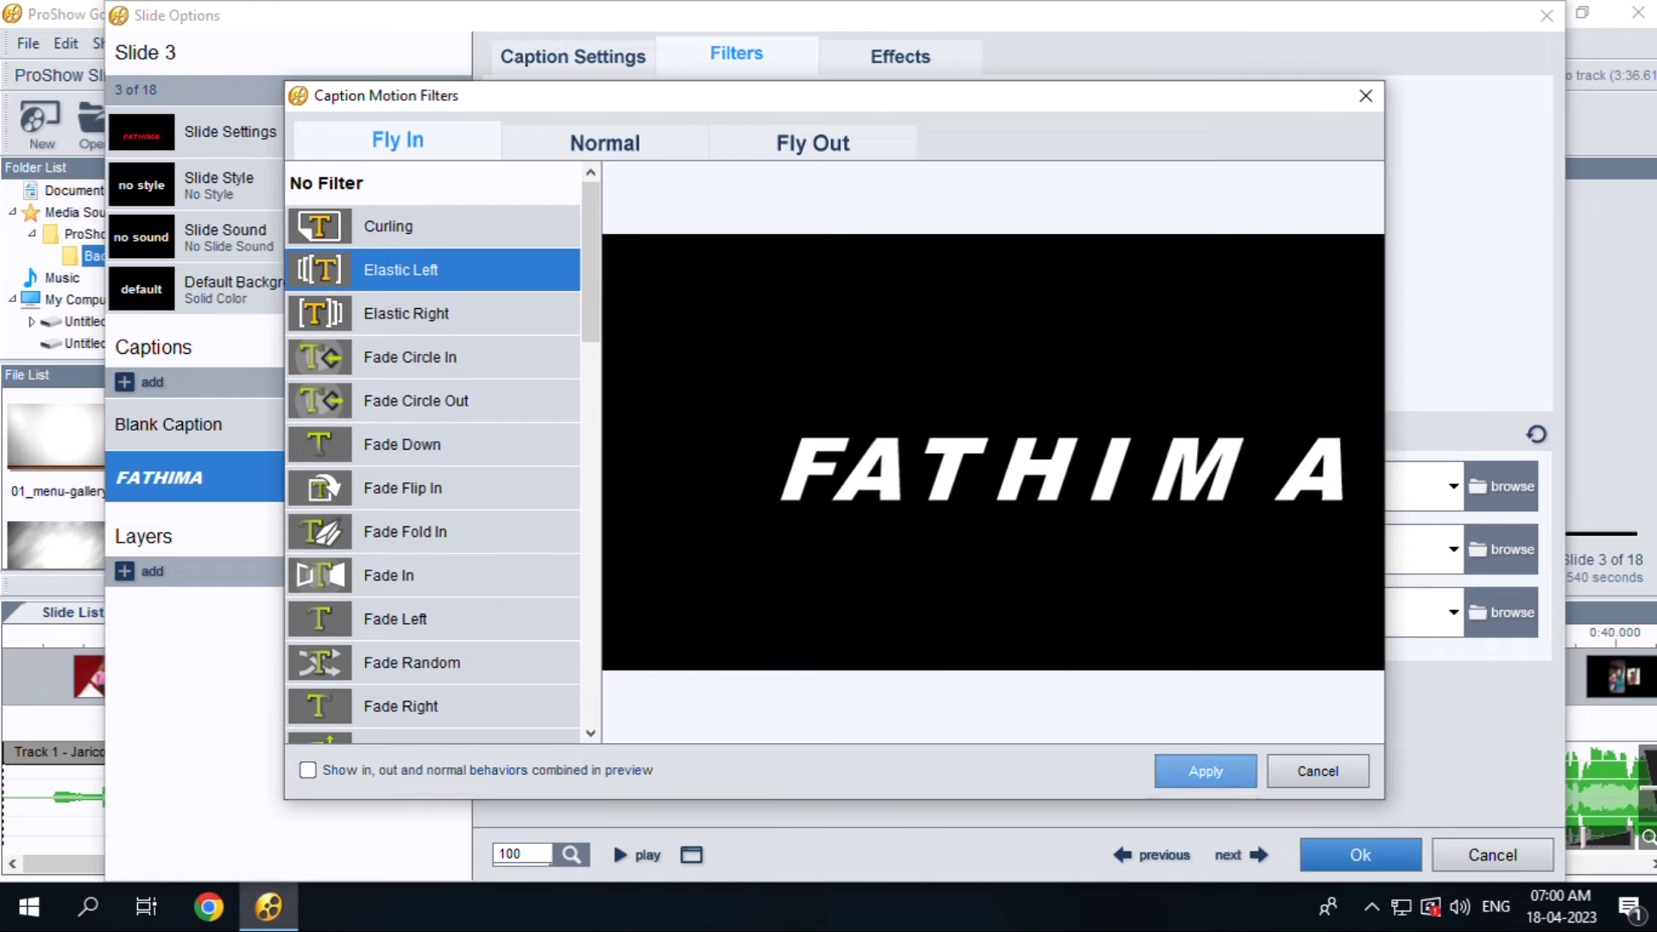
key("Return")
key("Return")
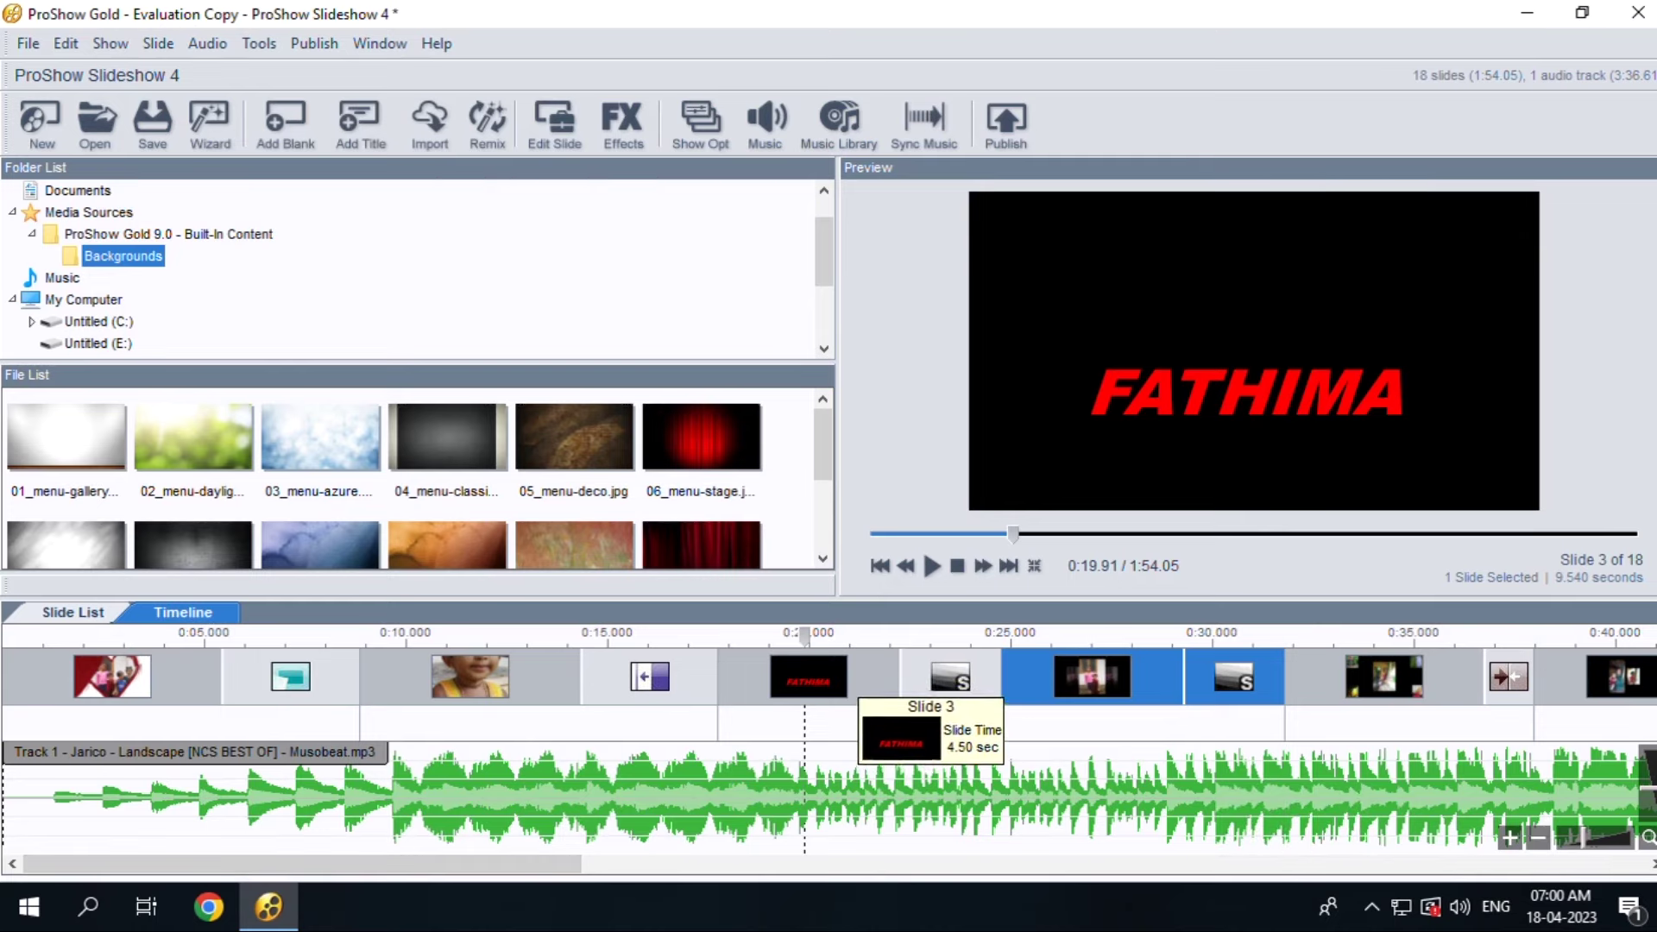
Reopen the title slide, reposition the name caption at about 49.78 x 50.95, and start replacing its text with "HA"
double_click(820, 677)
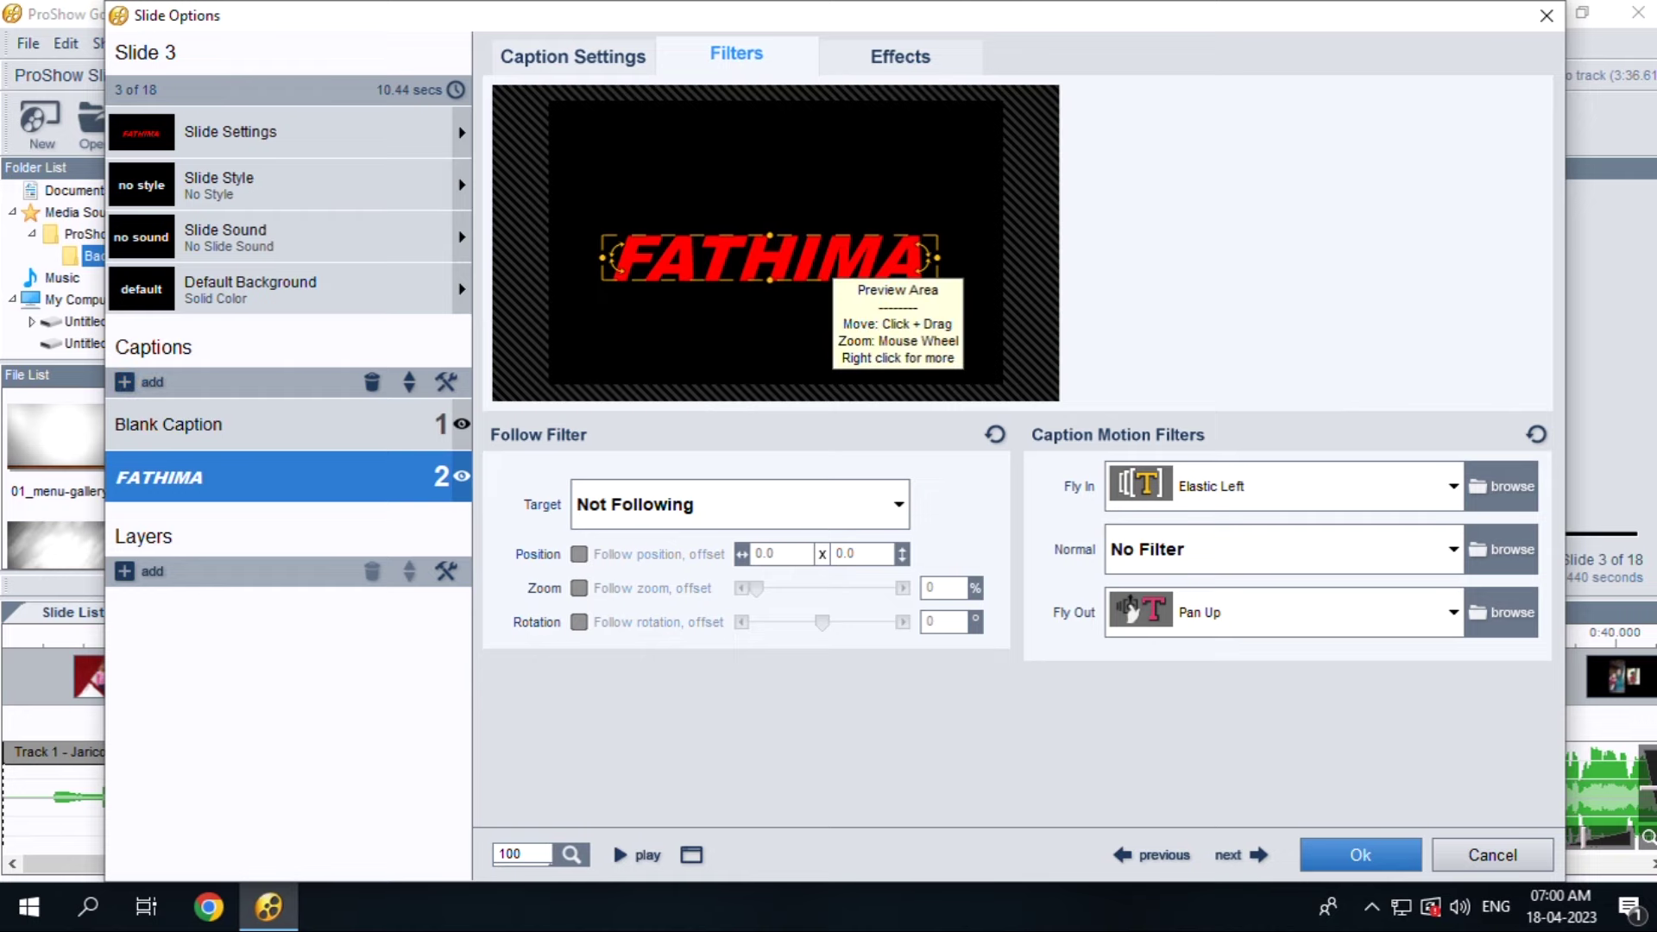
left_click(573, 56)
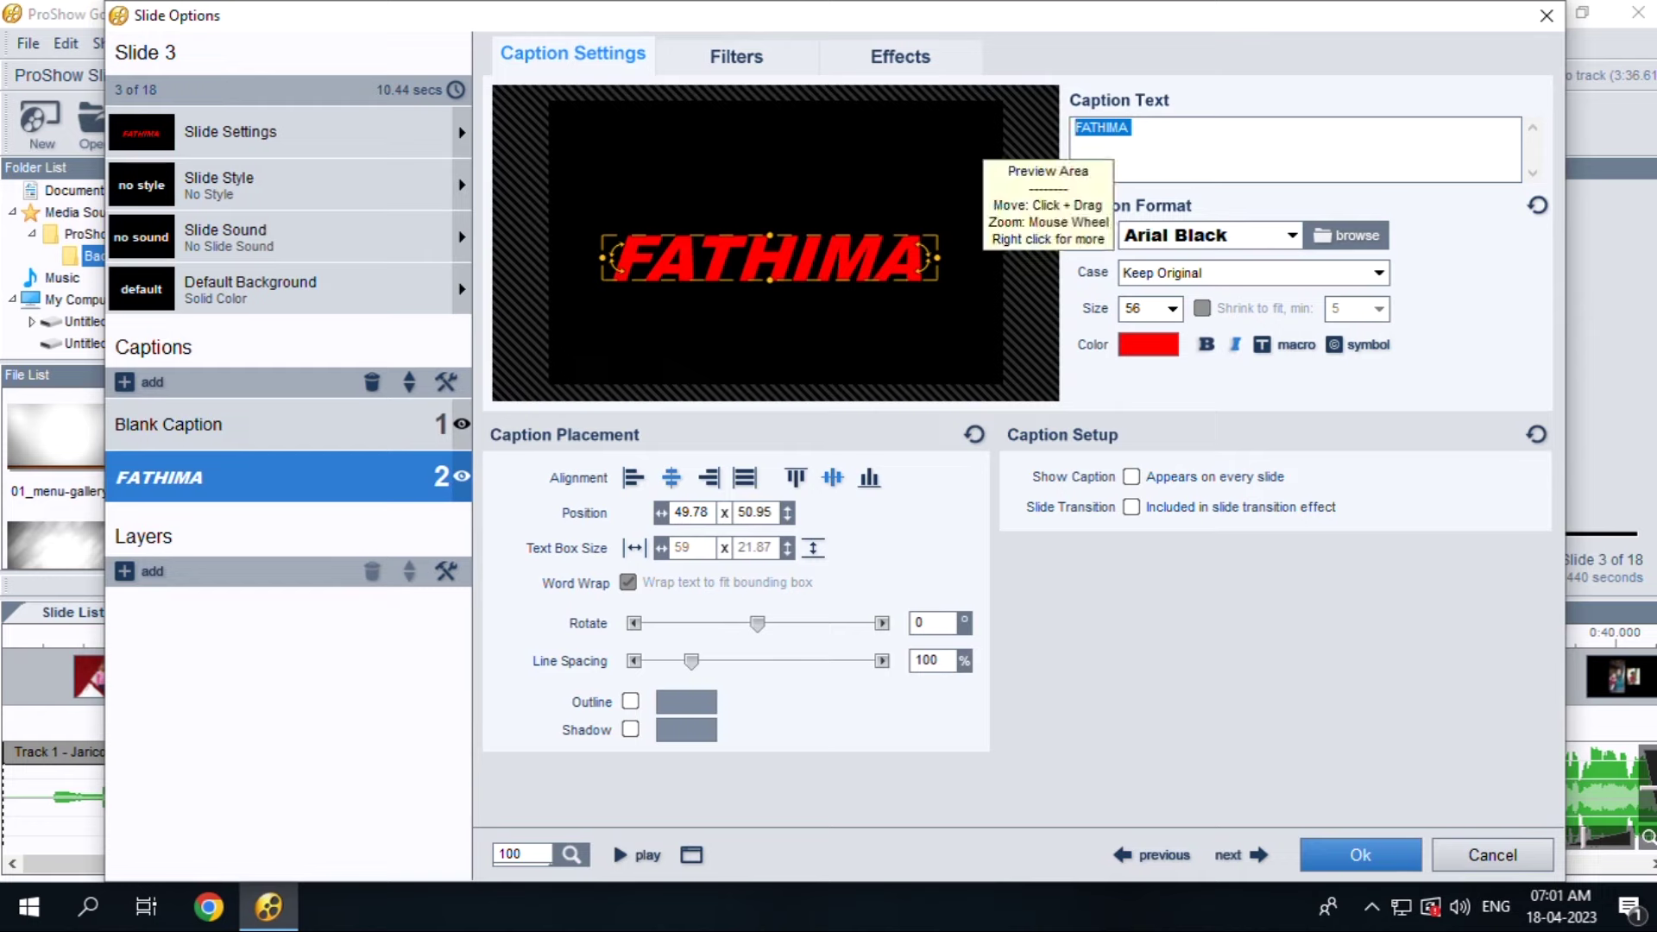
type("HA")
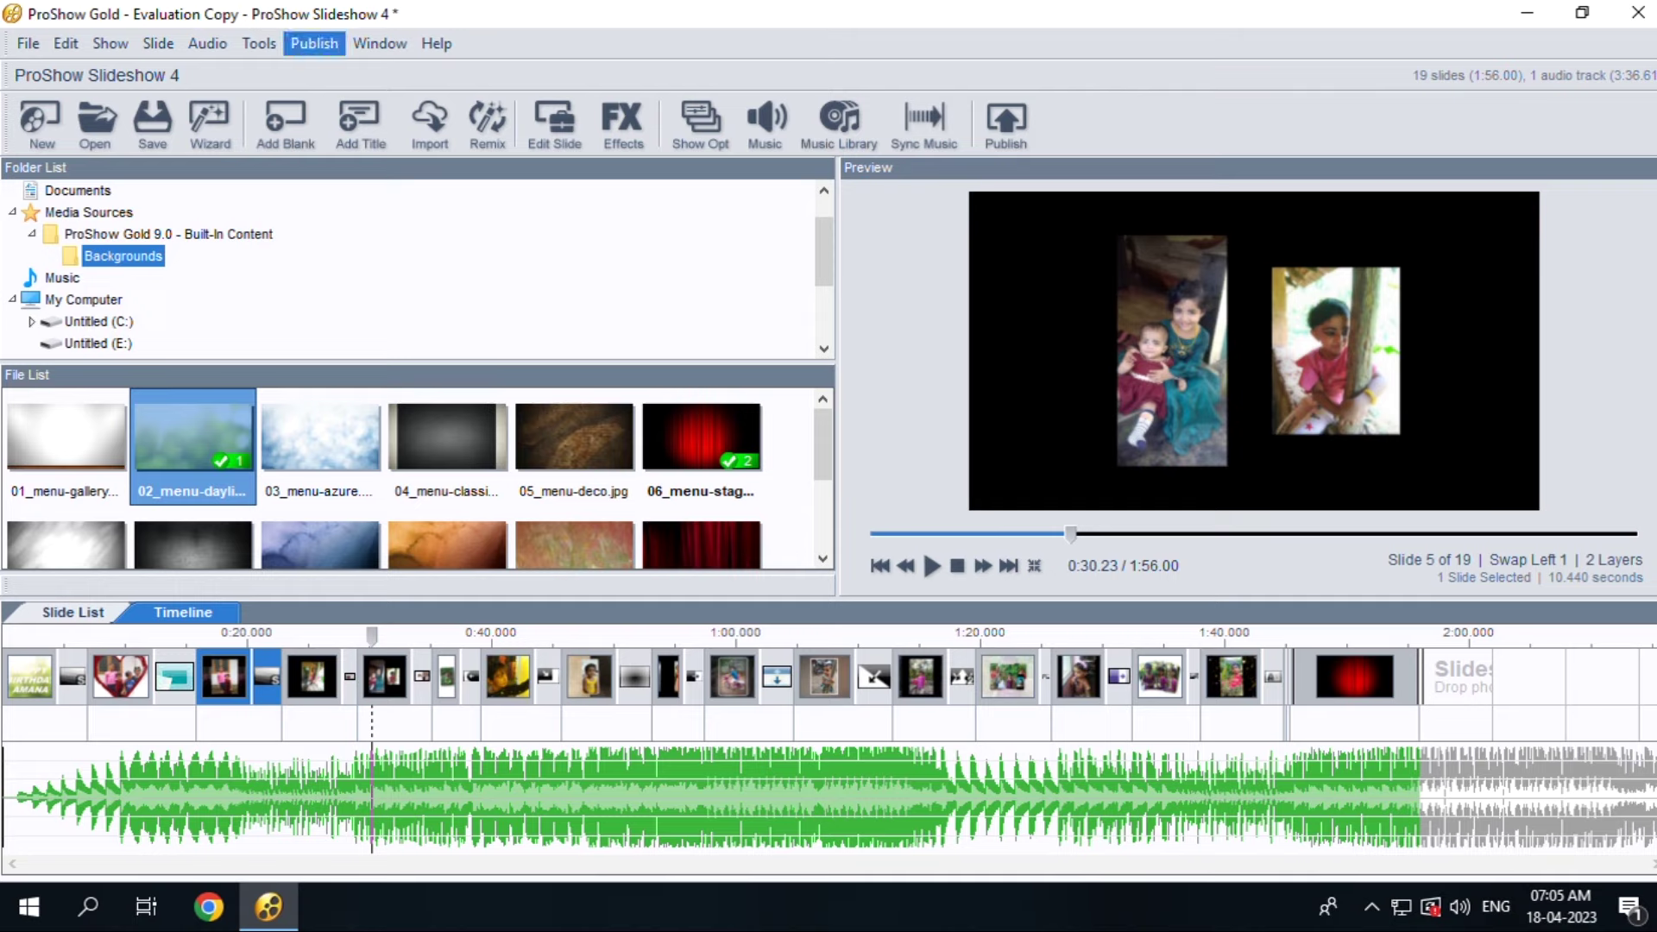
left_click(313, 43)
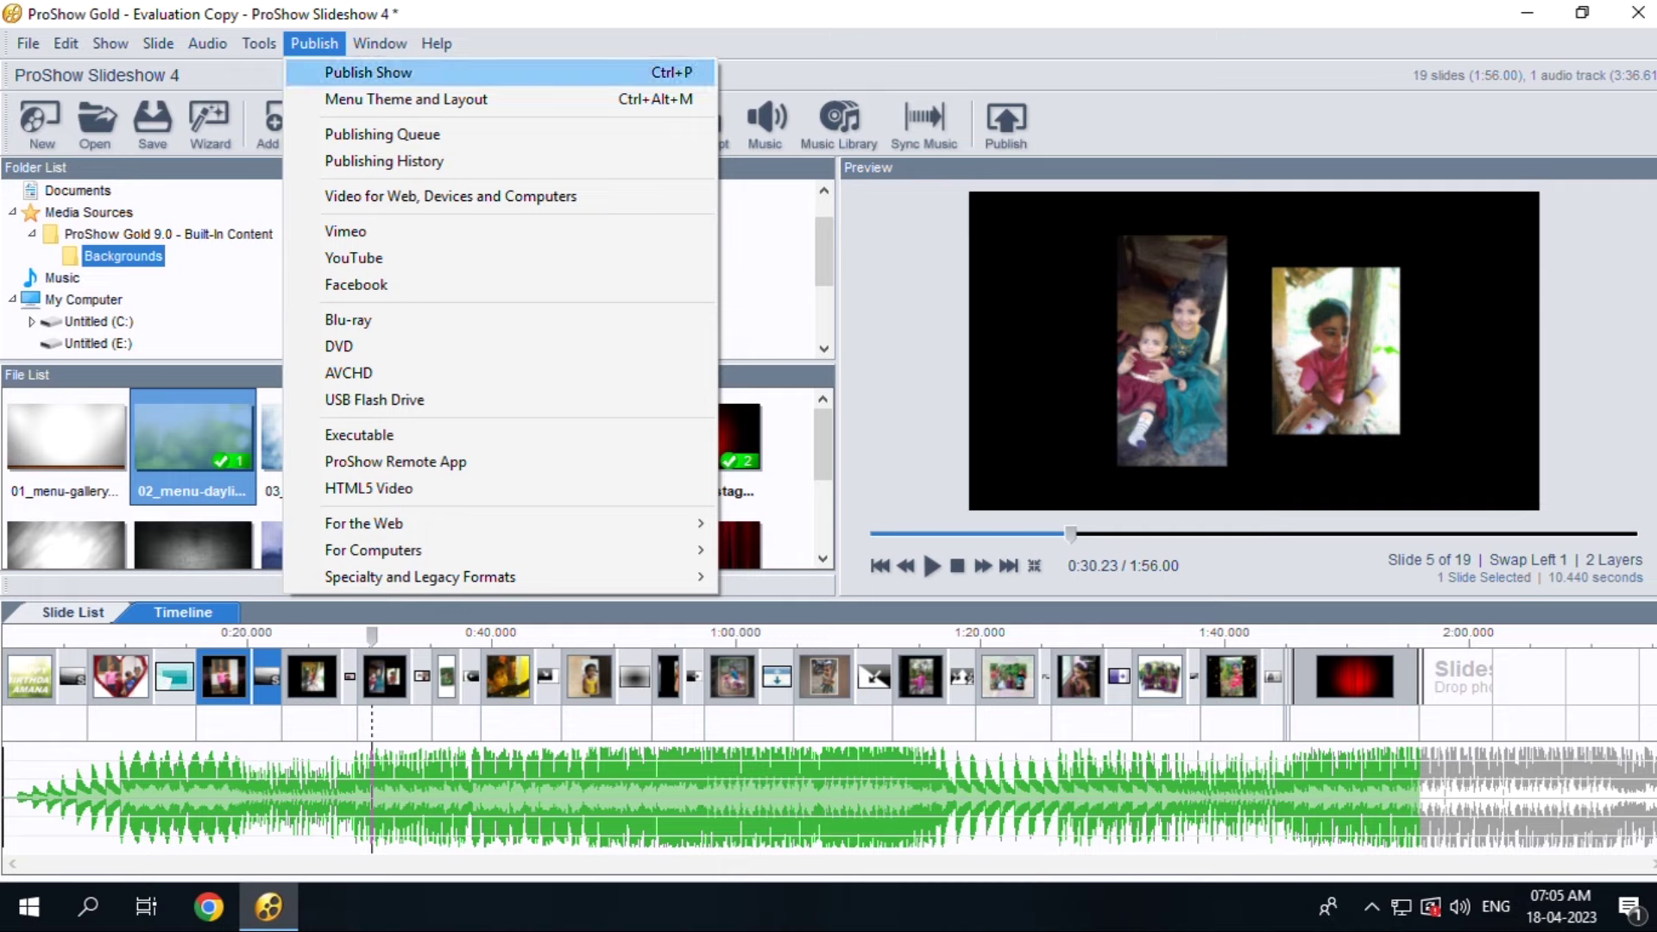
key("Return")
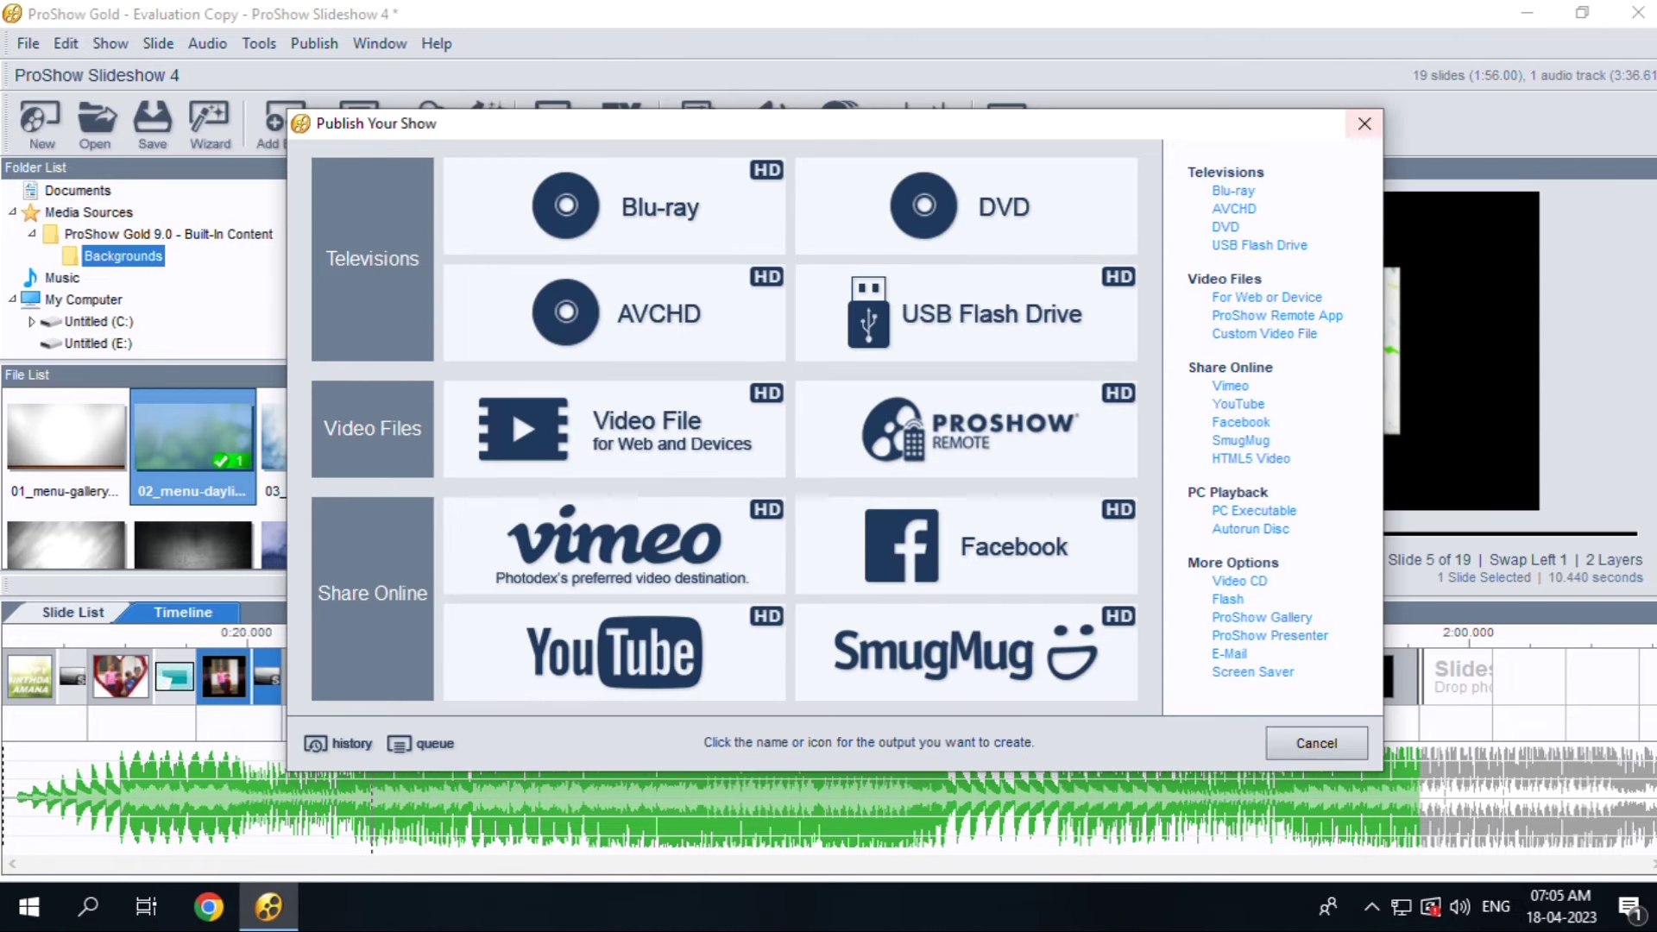
left_click(1363, 123)
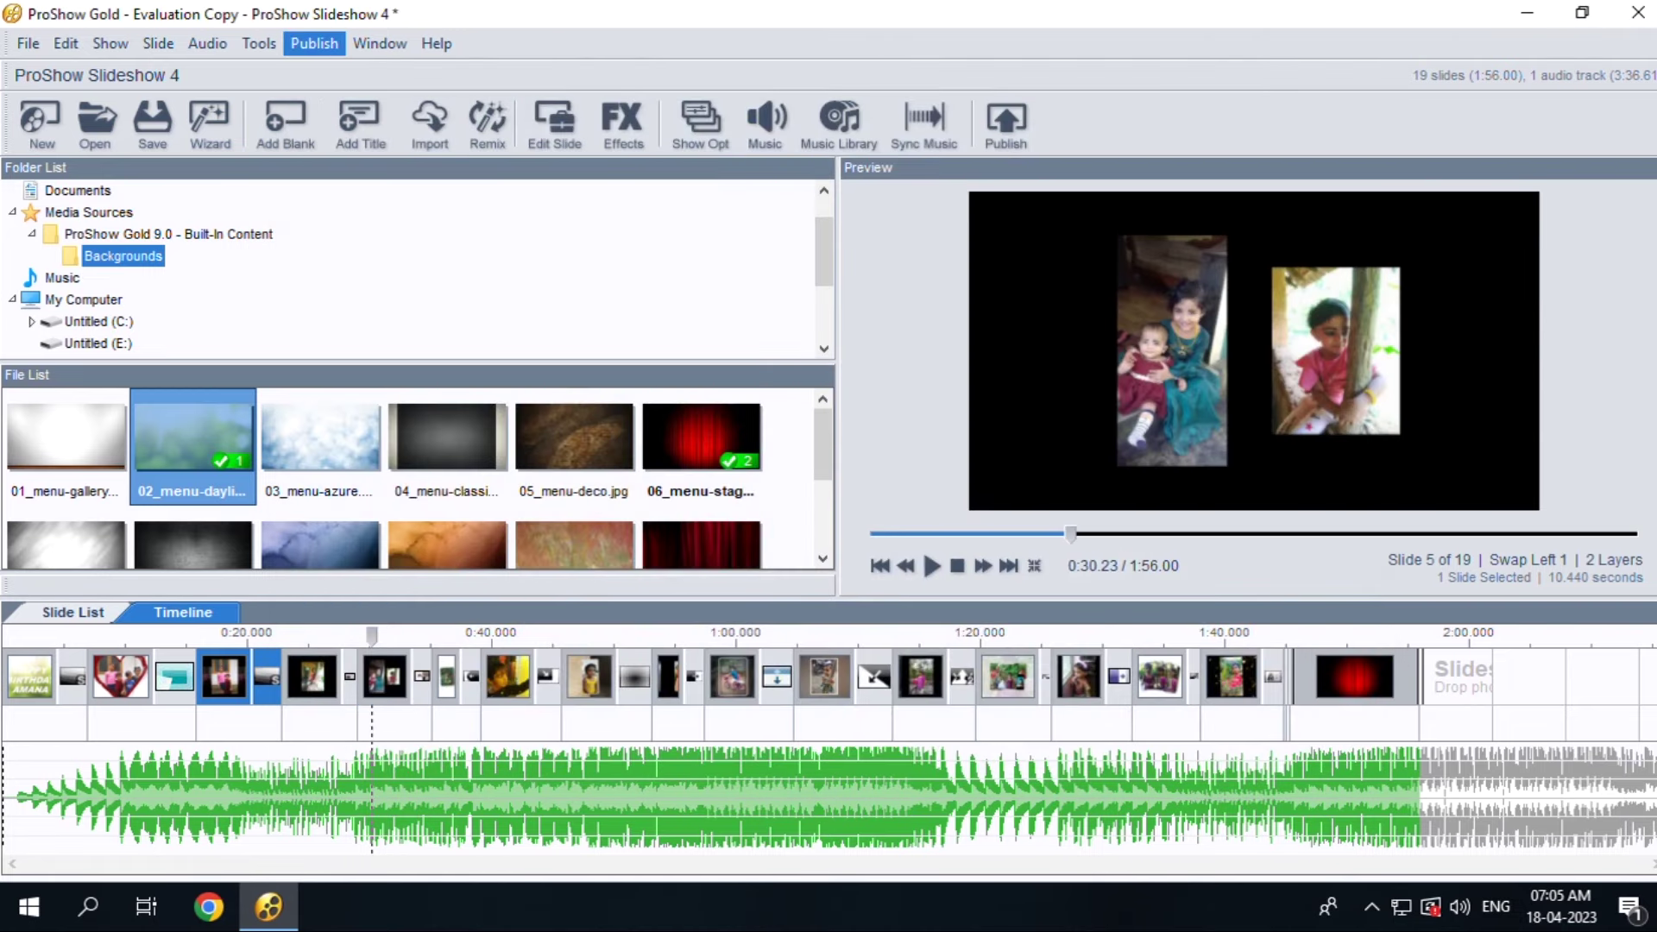
left_click(314, 43)
left_click(362, 72)
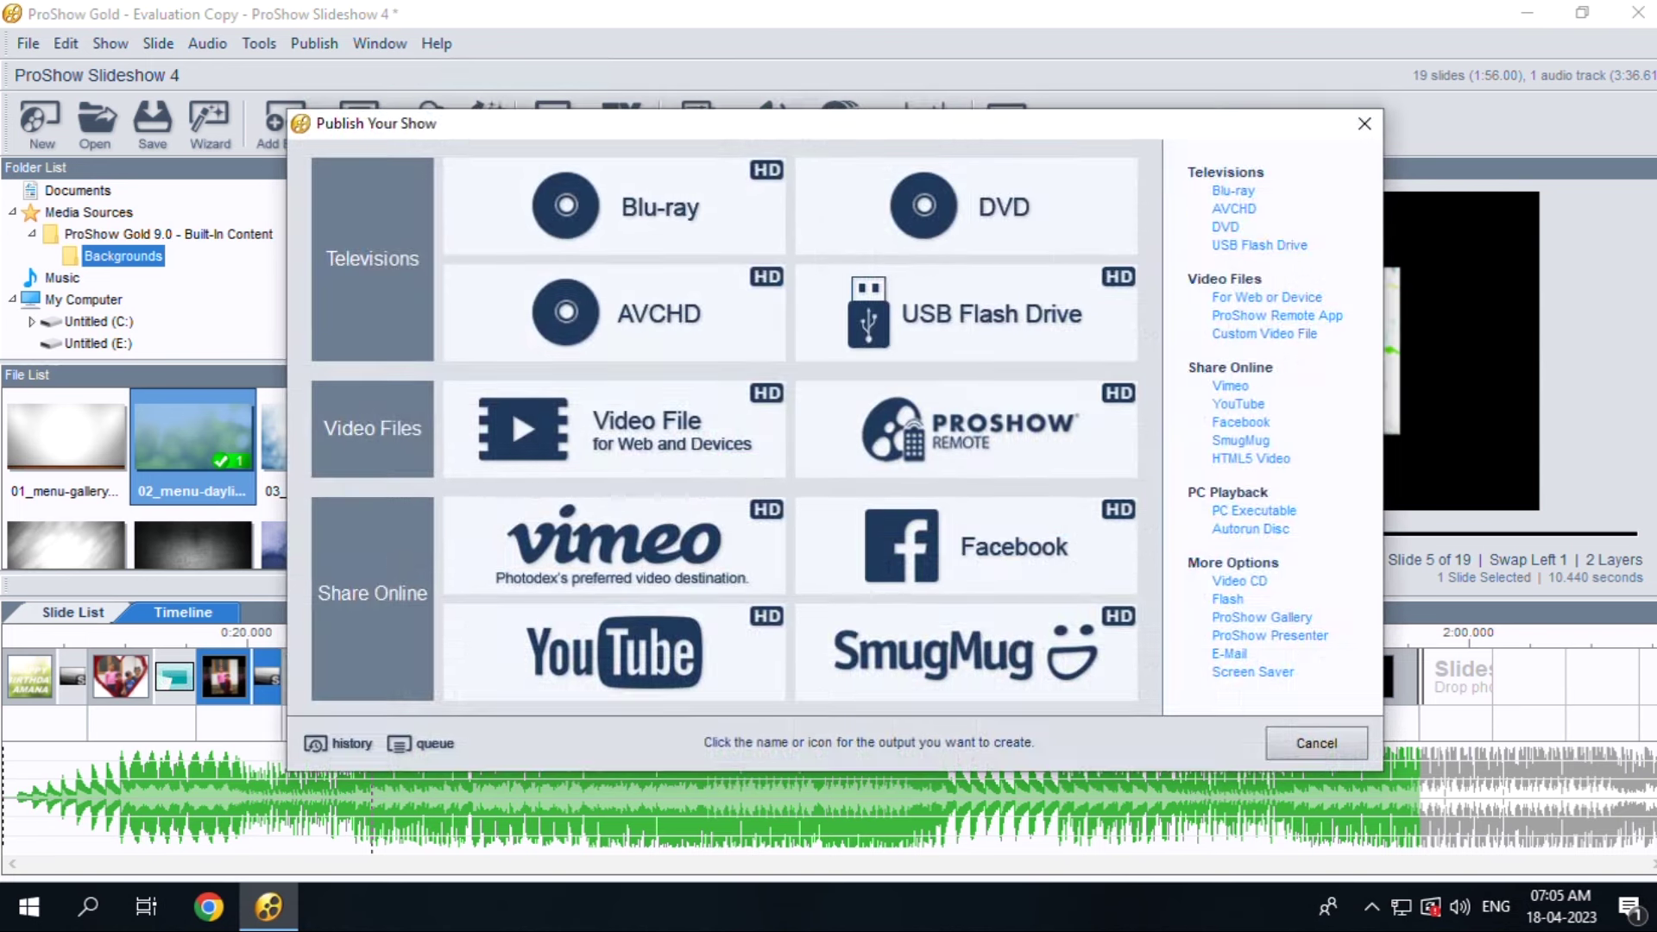
left_click(1364, 124)
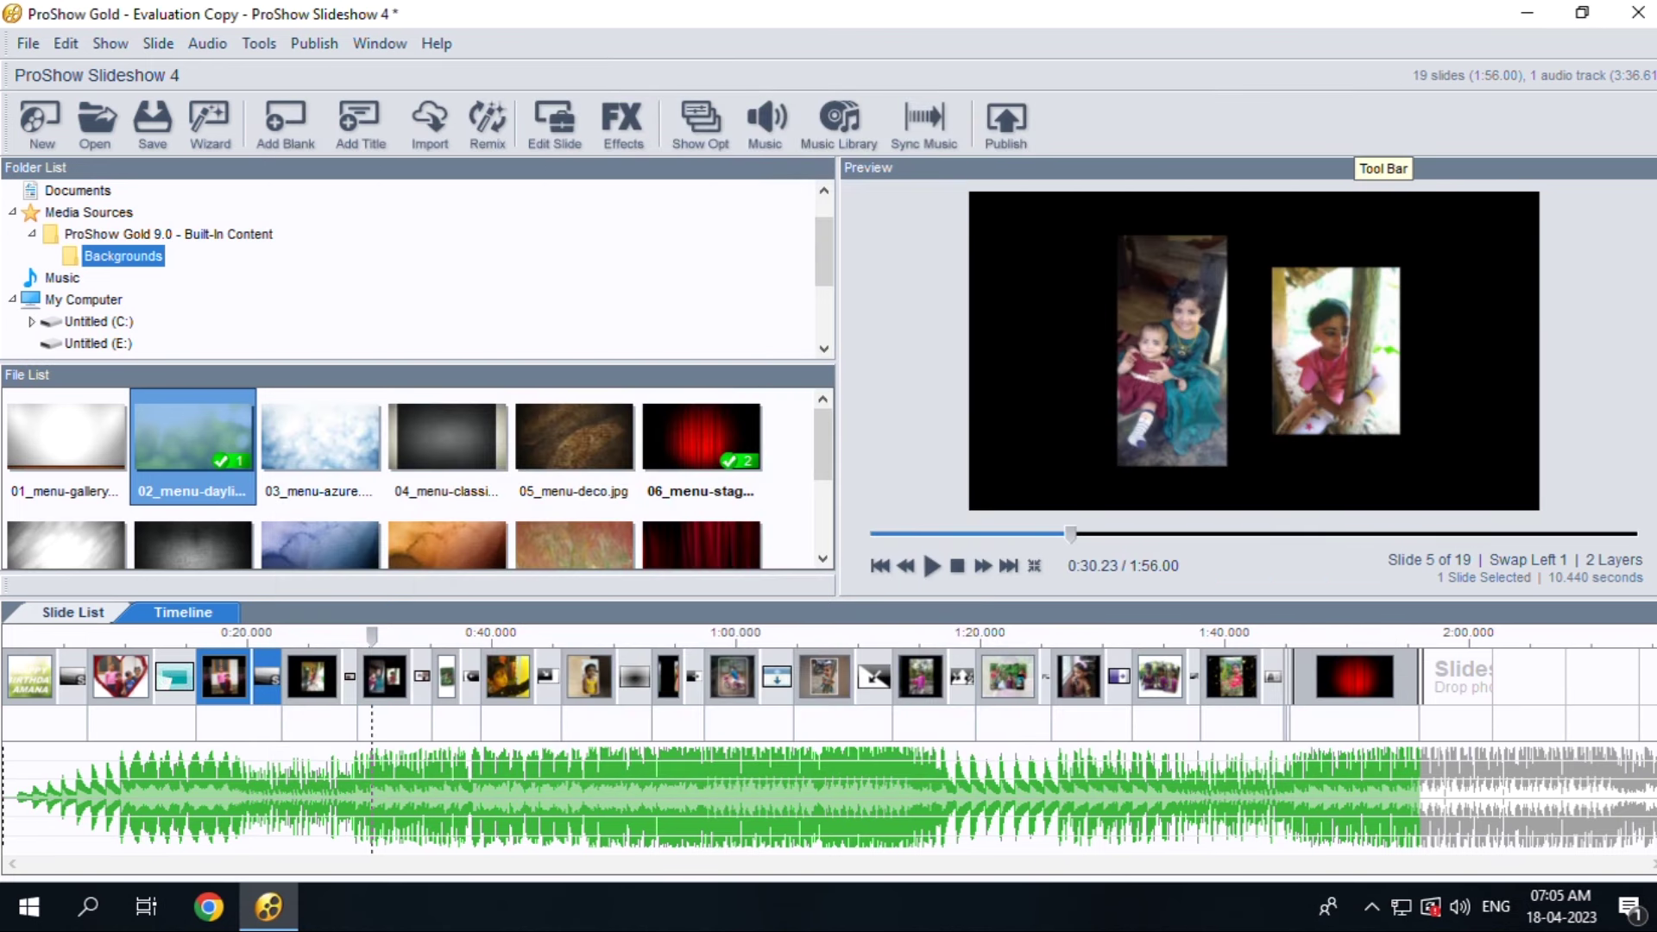
Publish the show as a video file for web and devices, comparing 4K UHD and 720p before choosing MPEG-4 1080p (Full HD)
key("ctrl+p")
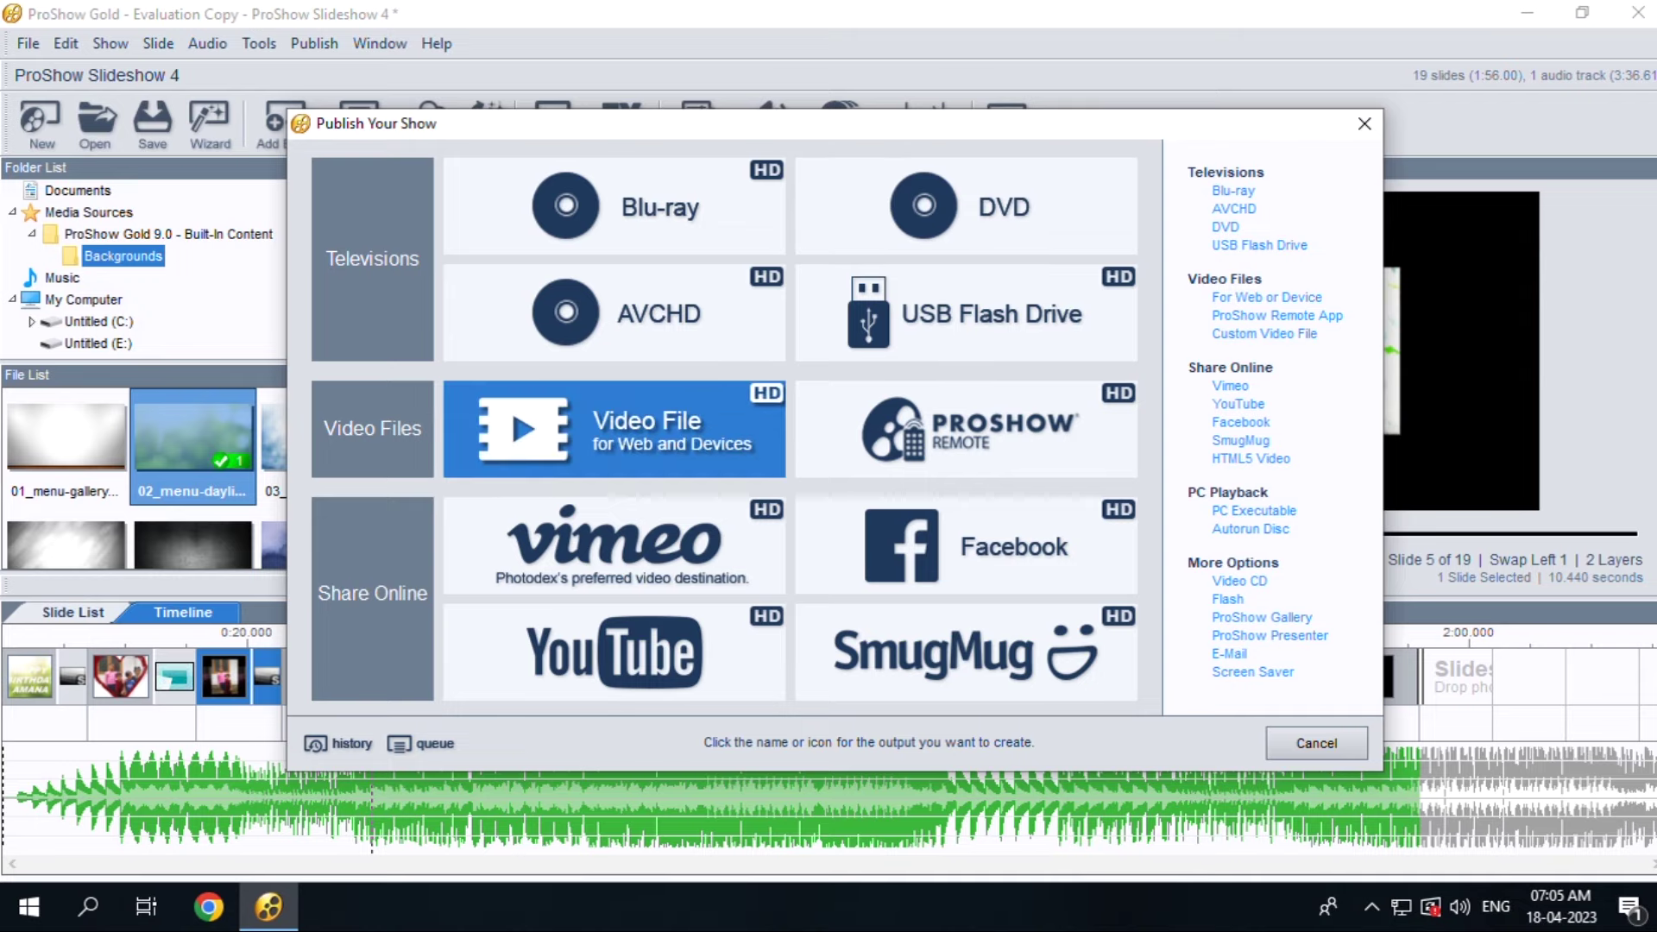
left_click(614, 429)
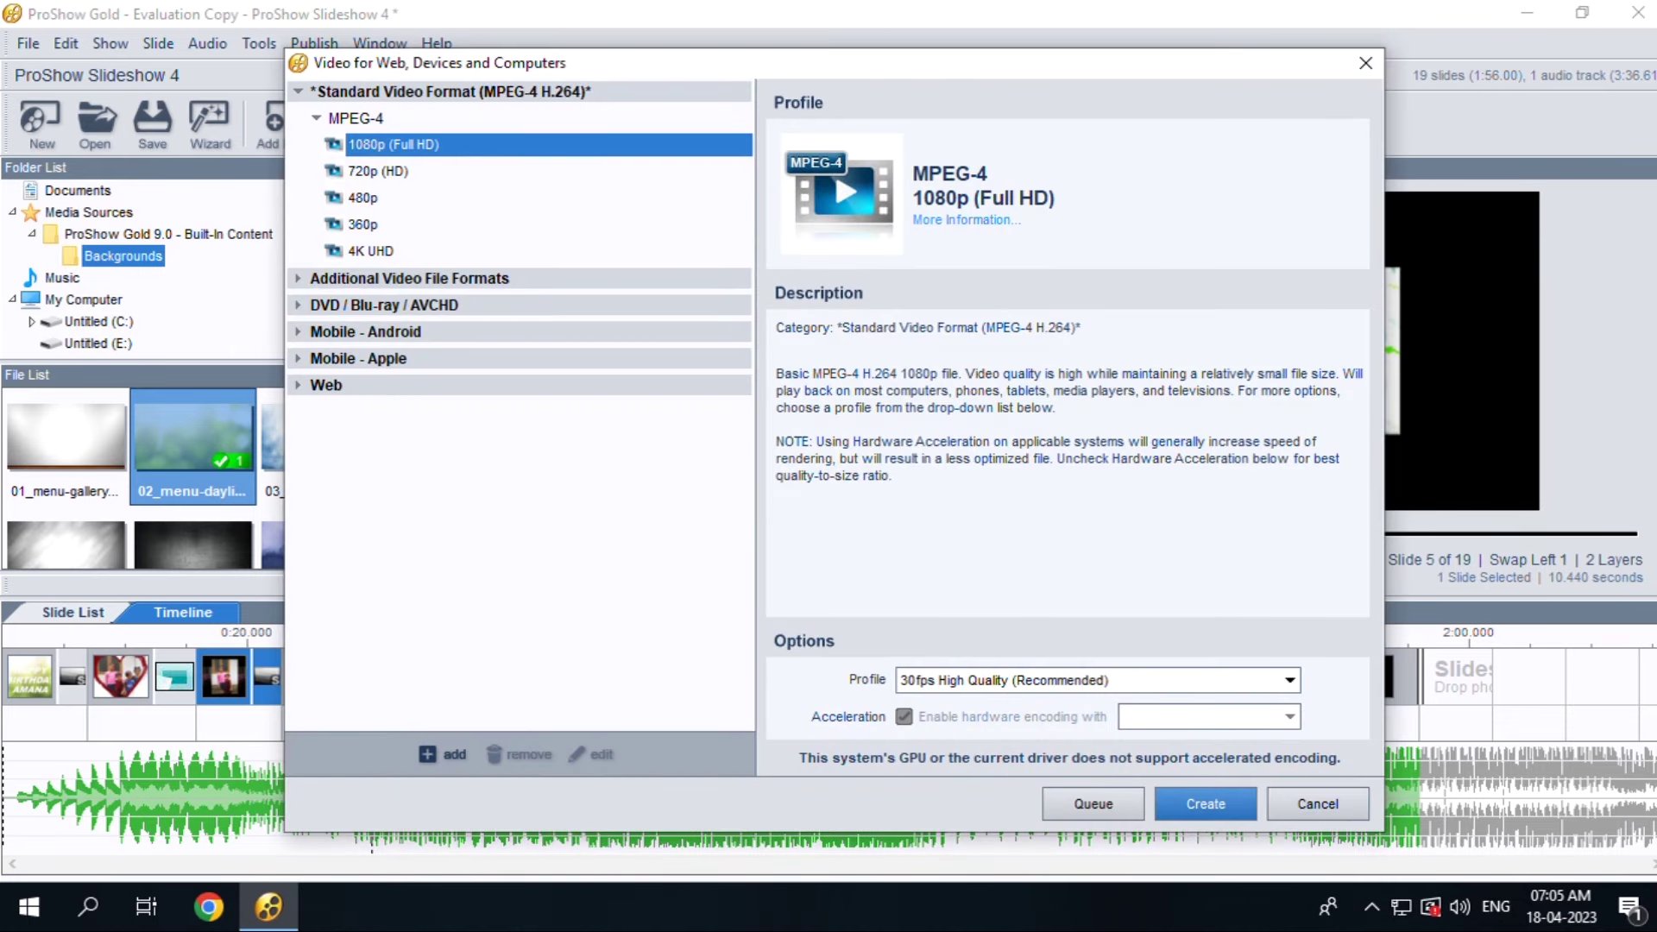
left_click(371, 251)
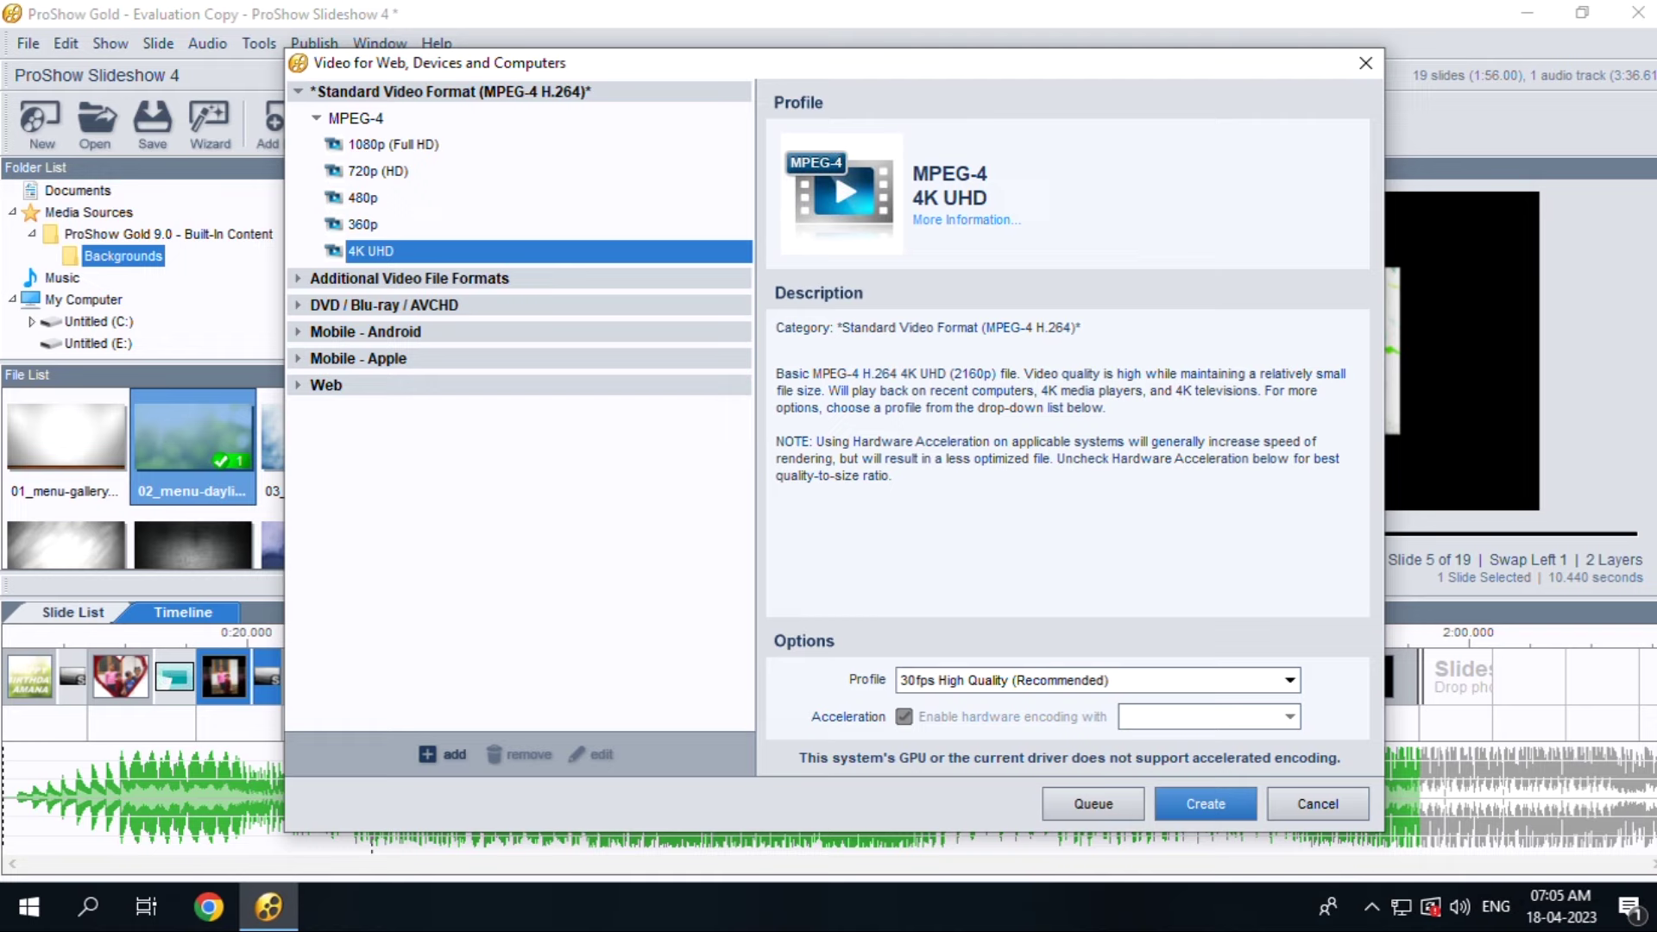
left_click(378, 171)
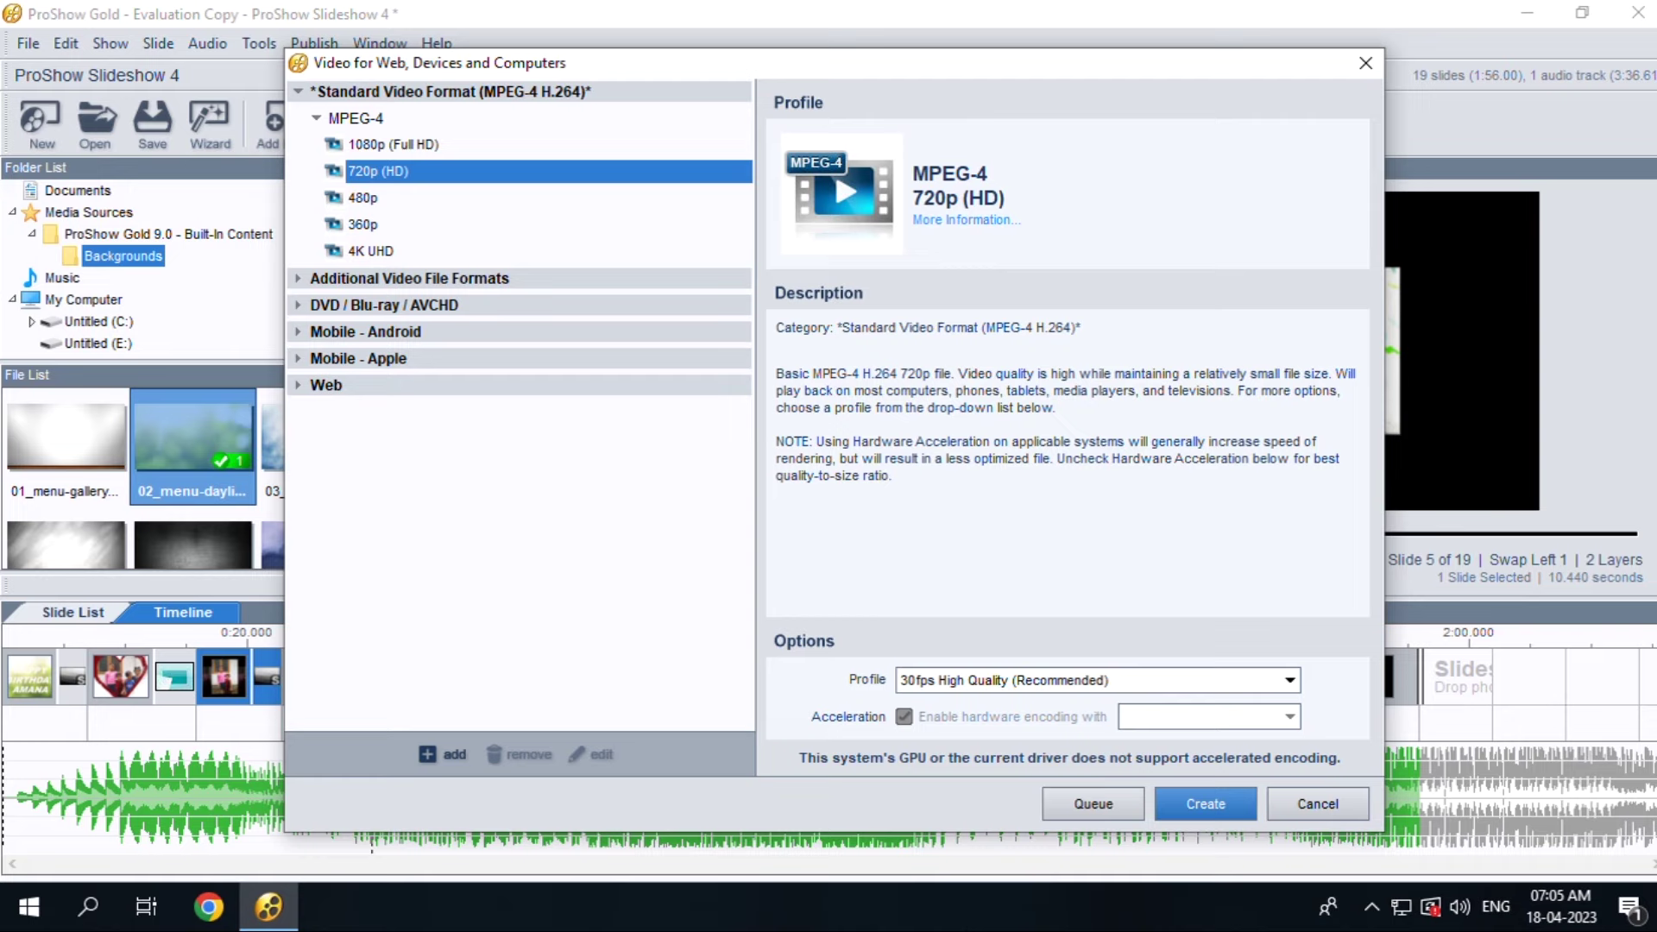
left_click(393, 144)
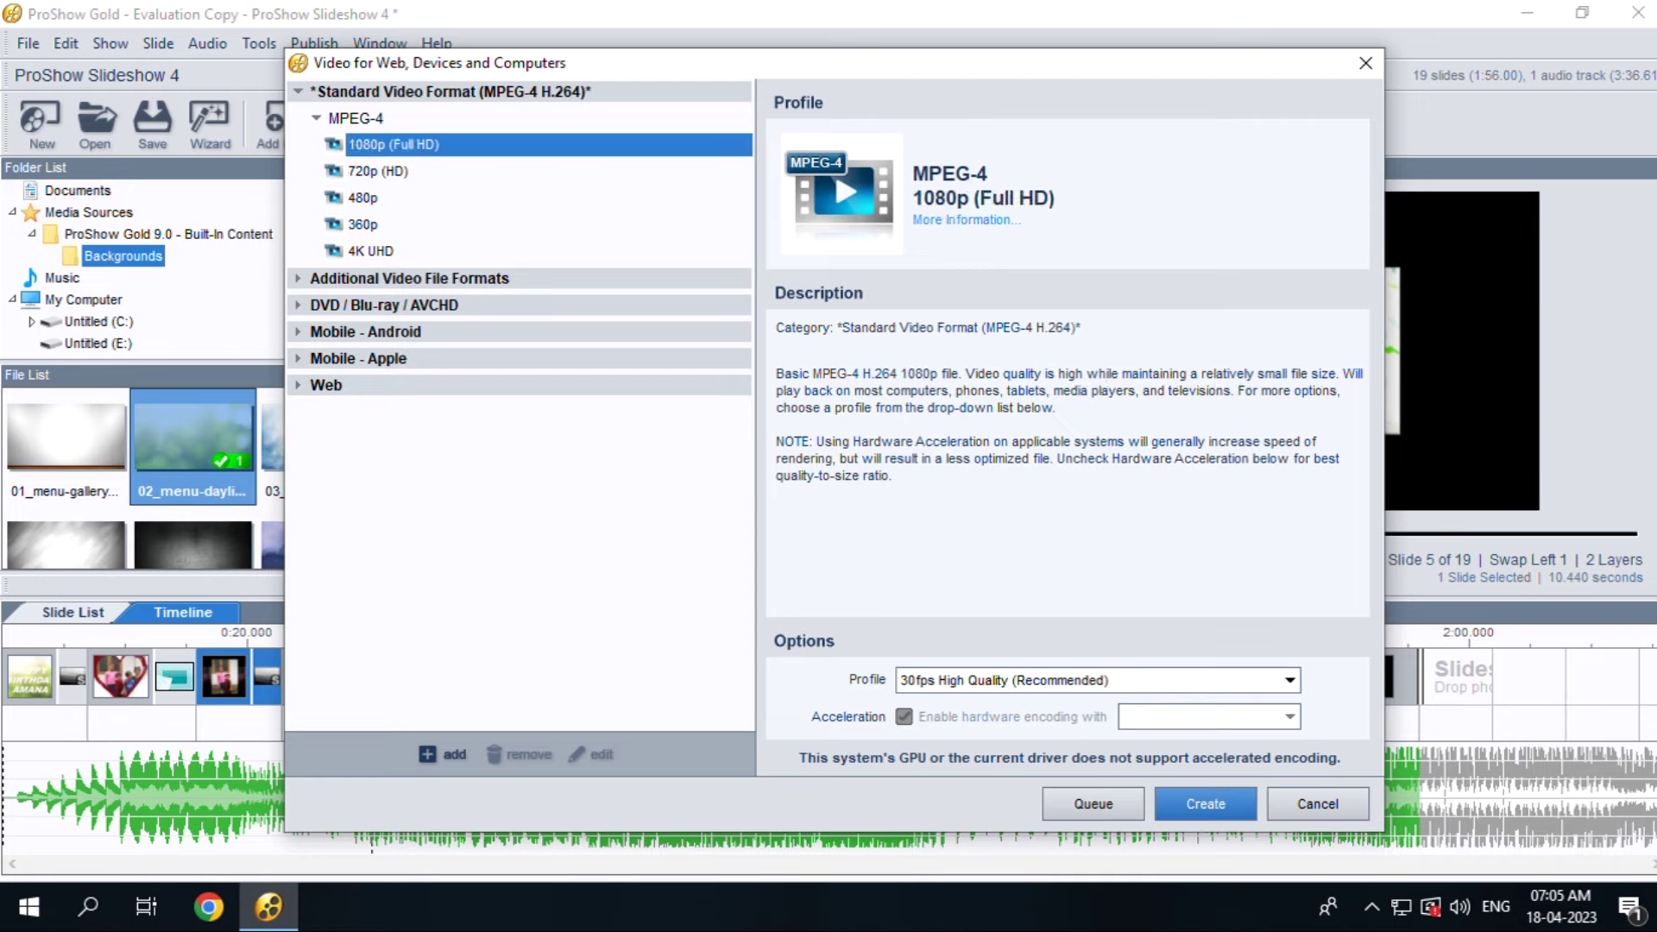
Switch the export to MPEG-4 720p (HD) and create the video, naming the file with the child's name followed by "BIRTHDAY"
left_click(378, 171)
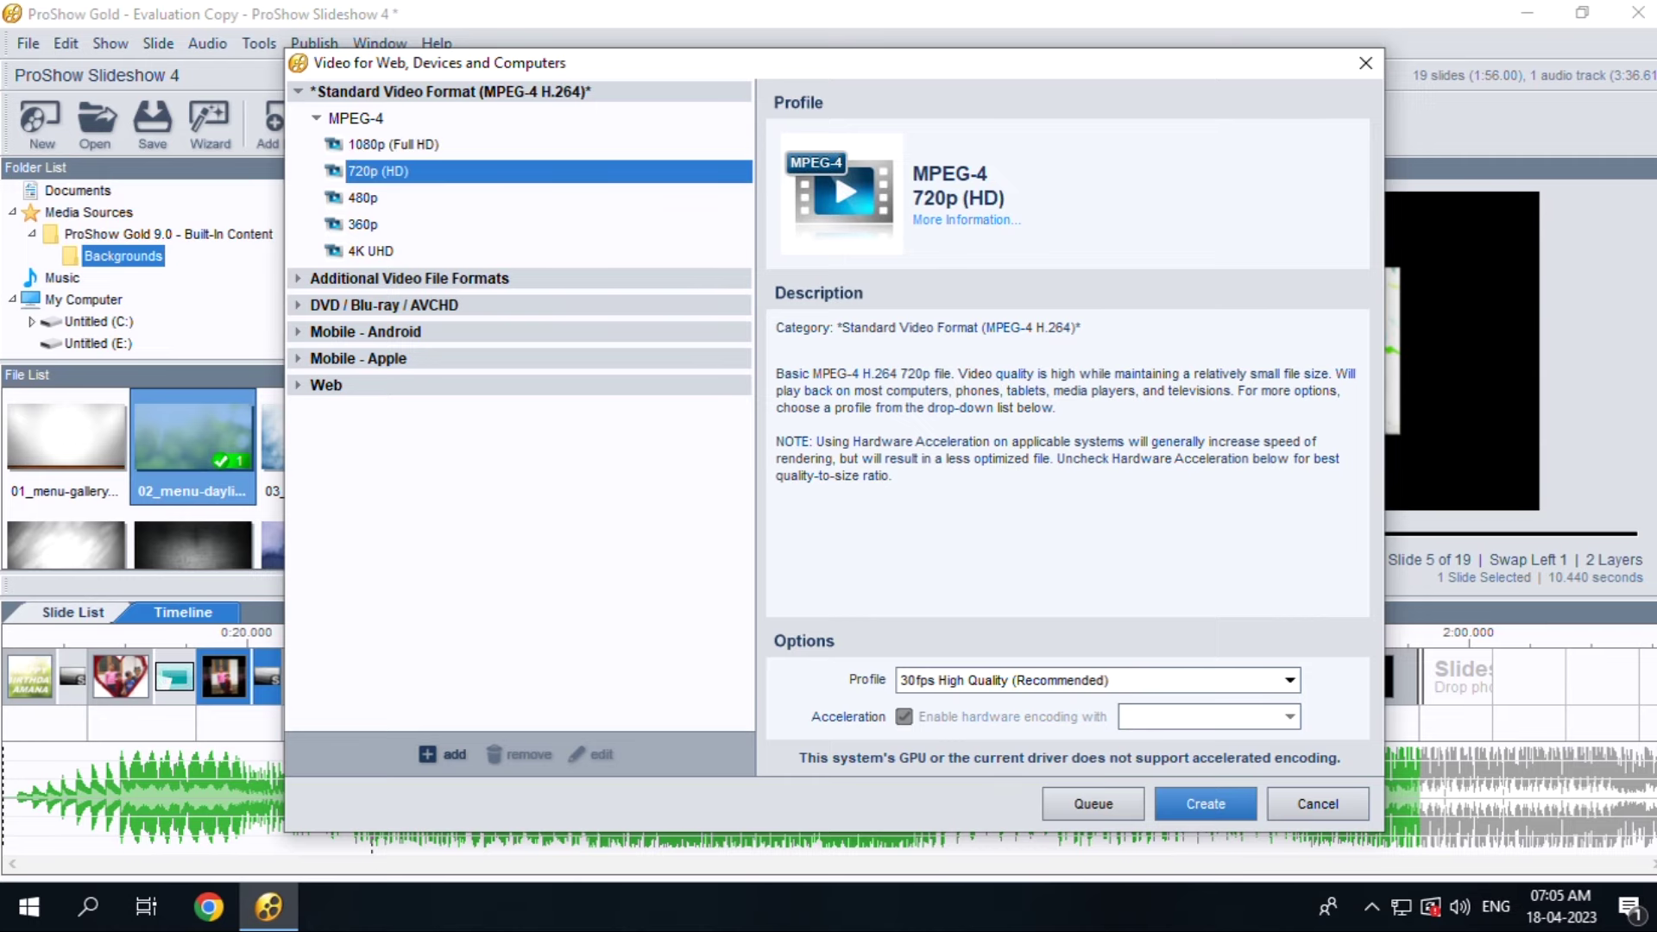
left_click(1206, 803)
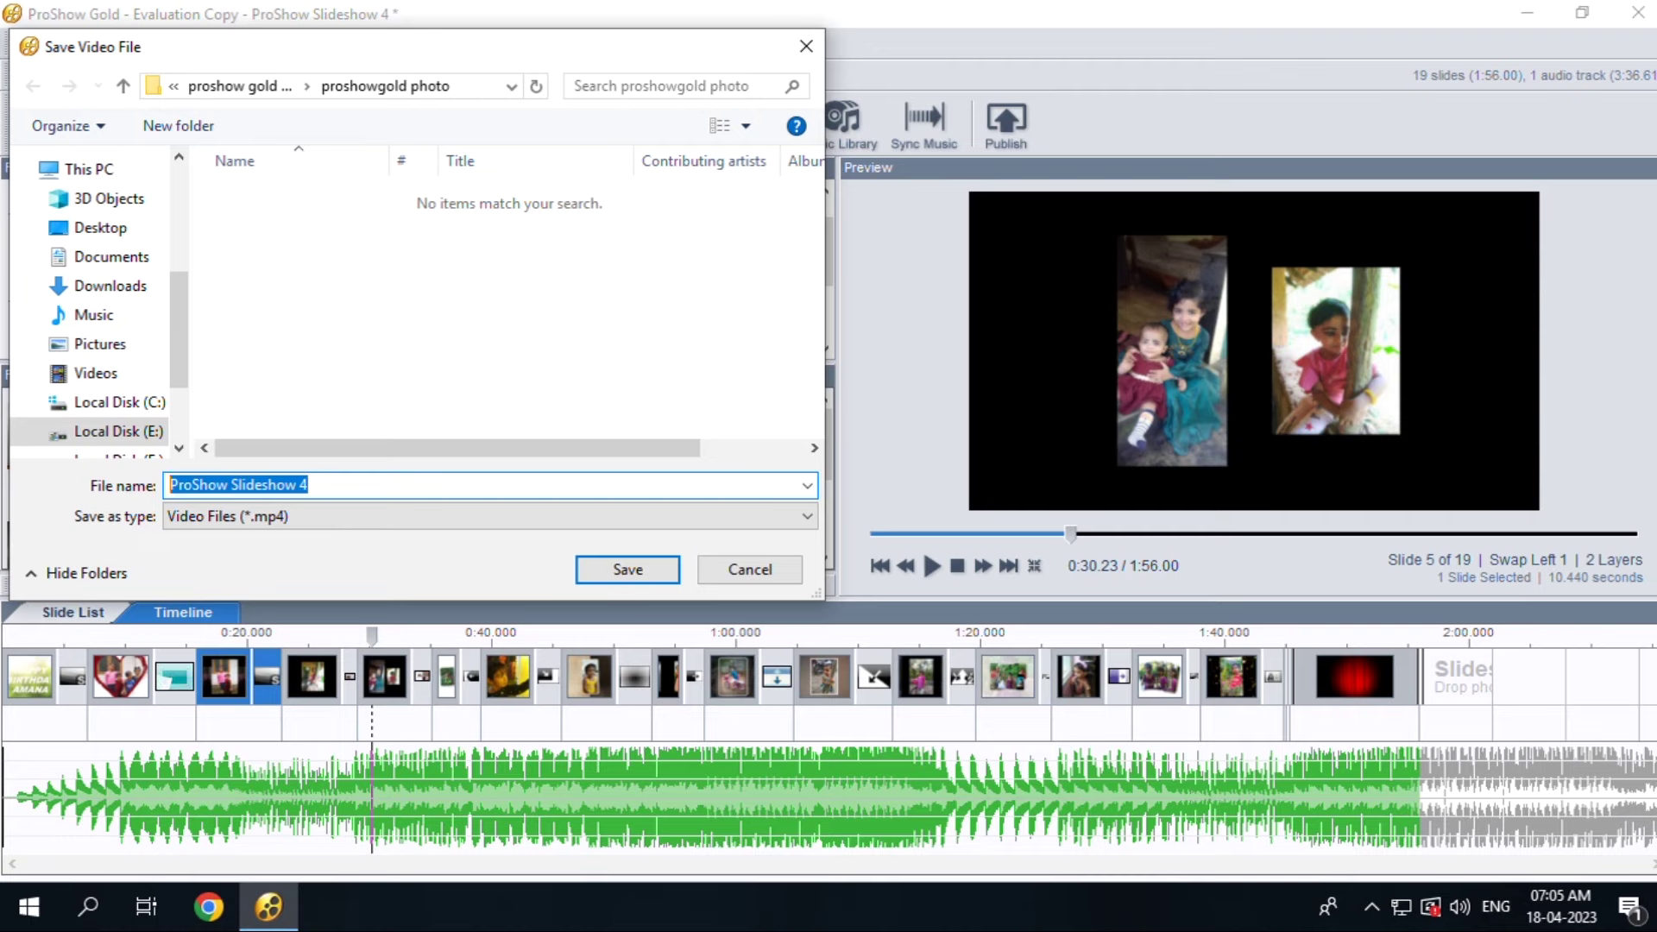
type("AMA")
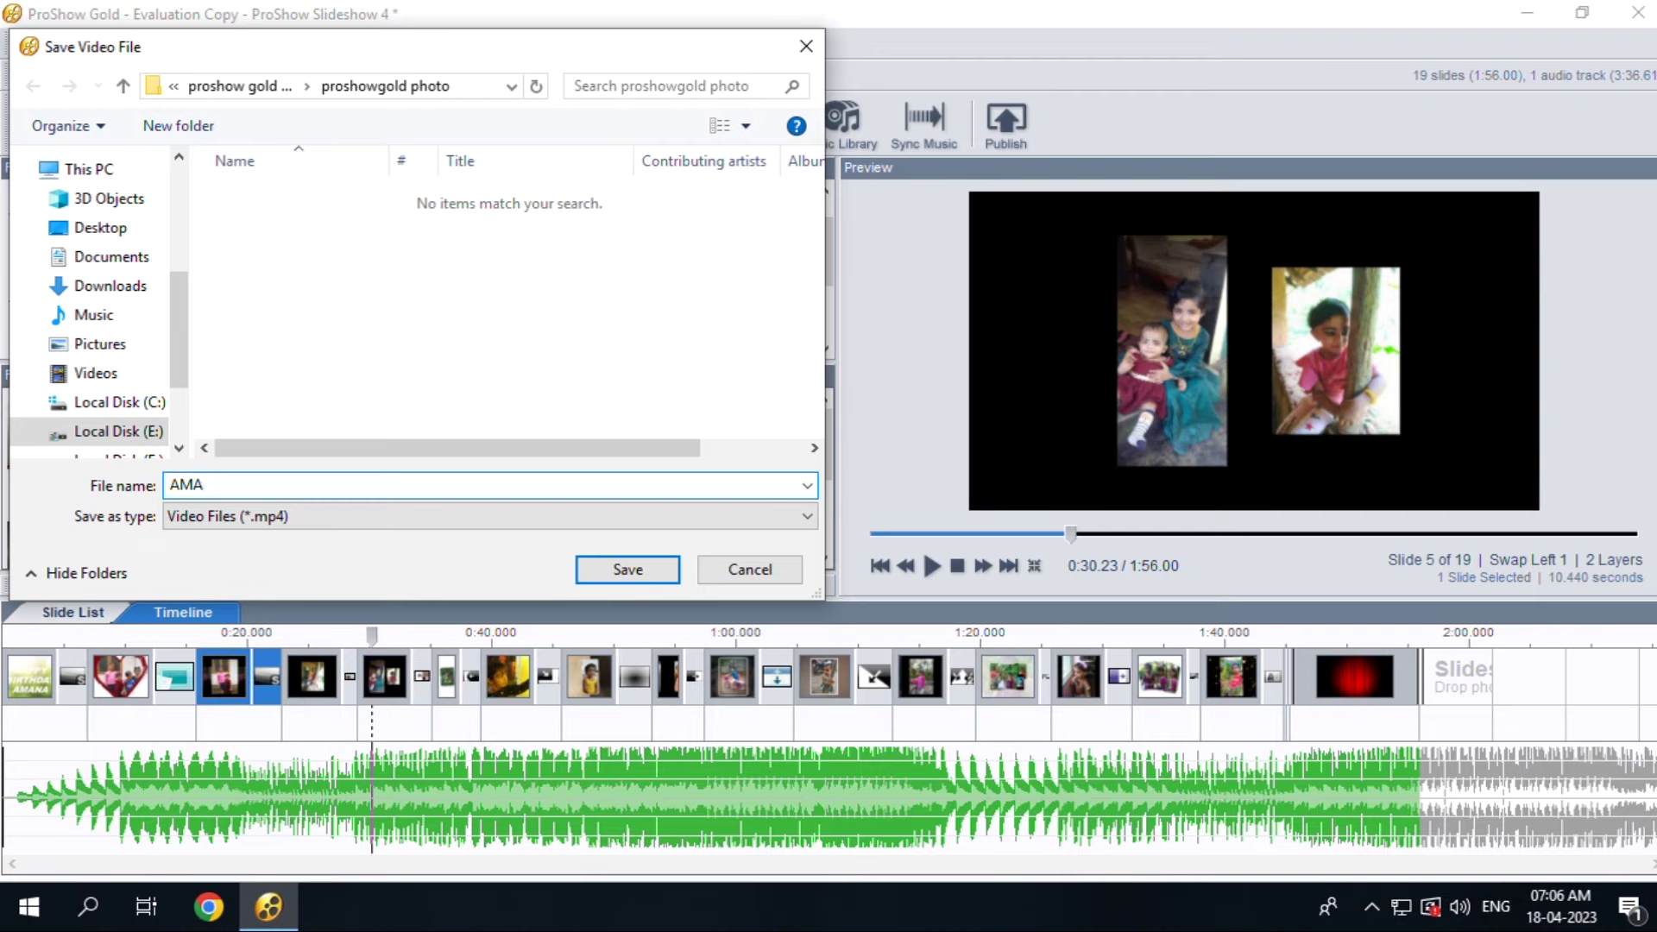
type("NA BIRTHDAY")
key("Return")
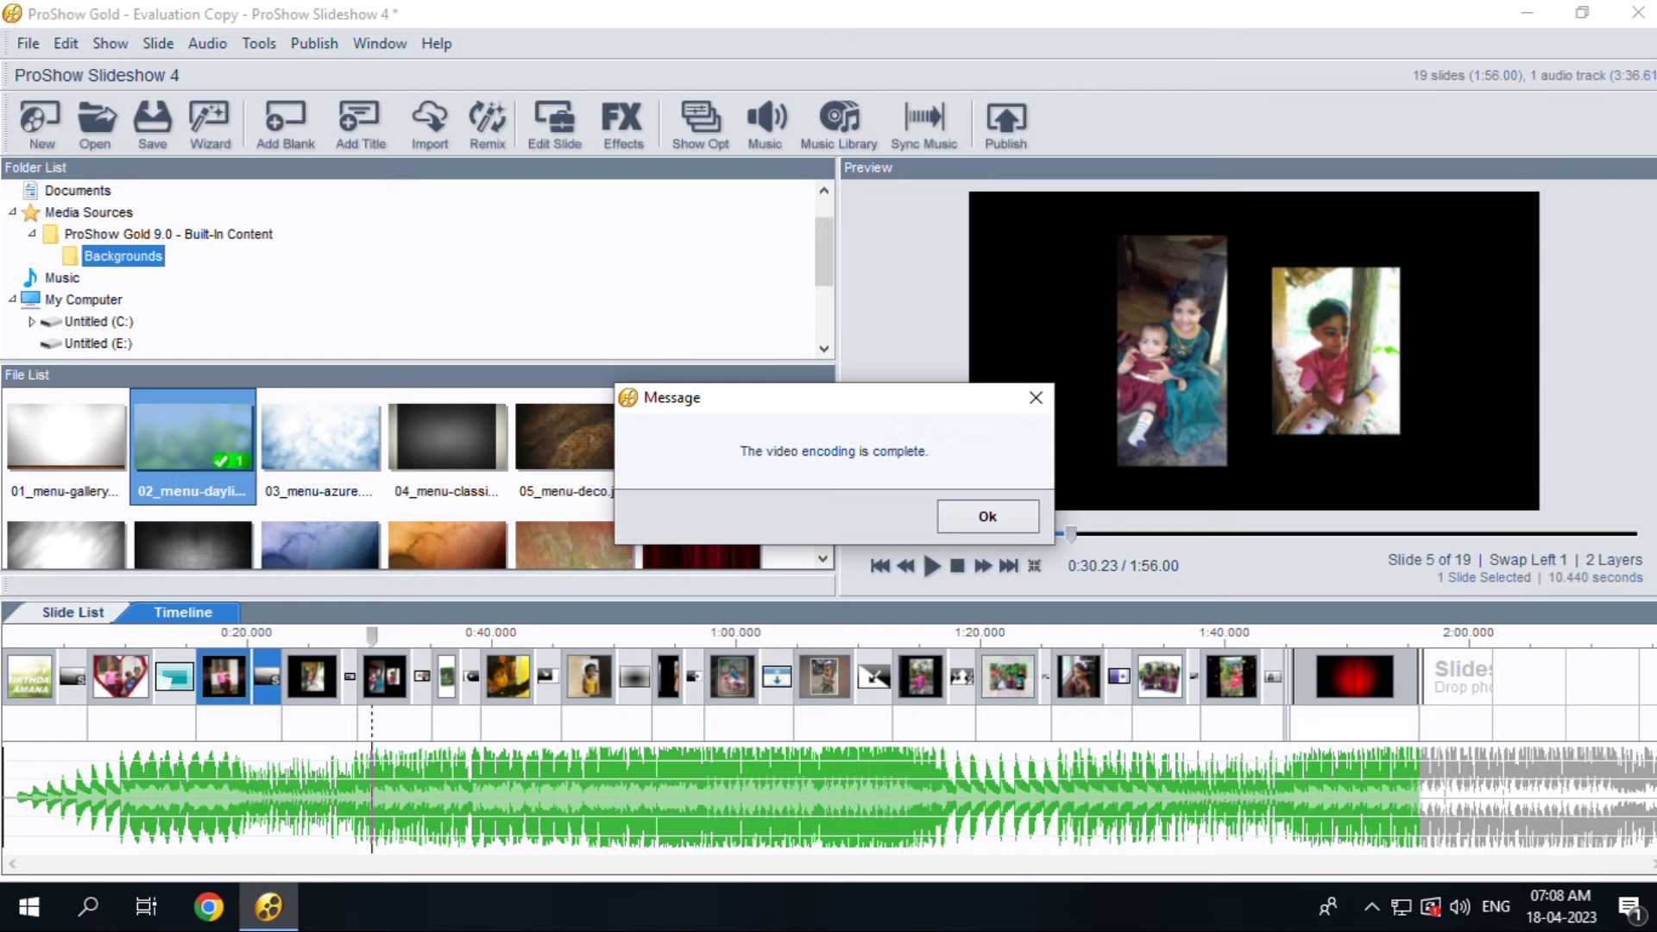
key("Return")
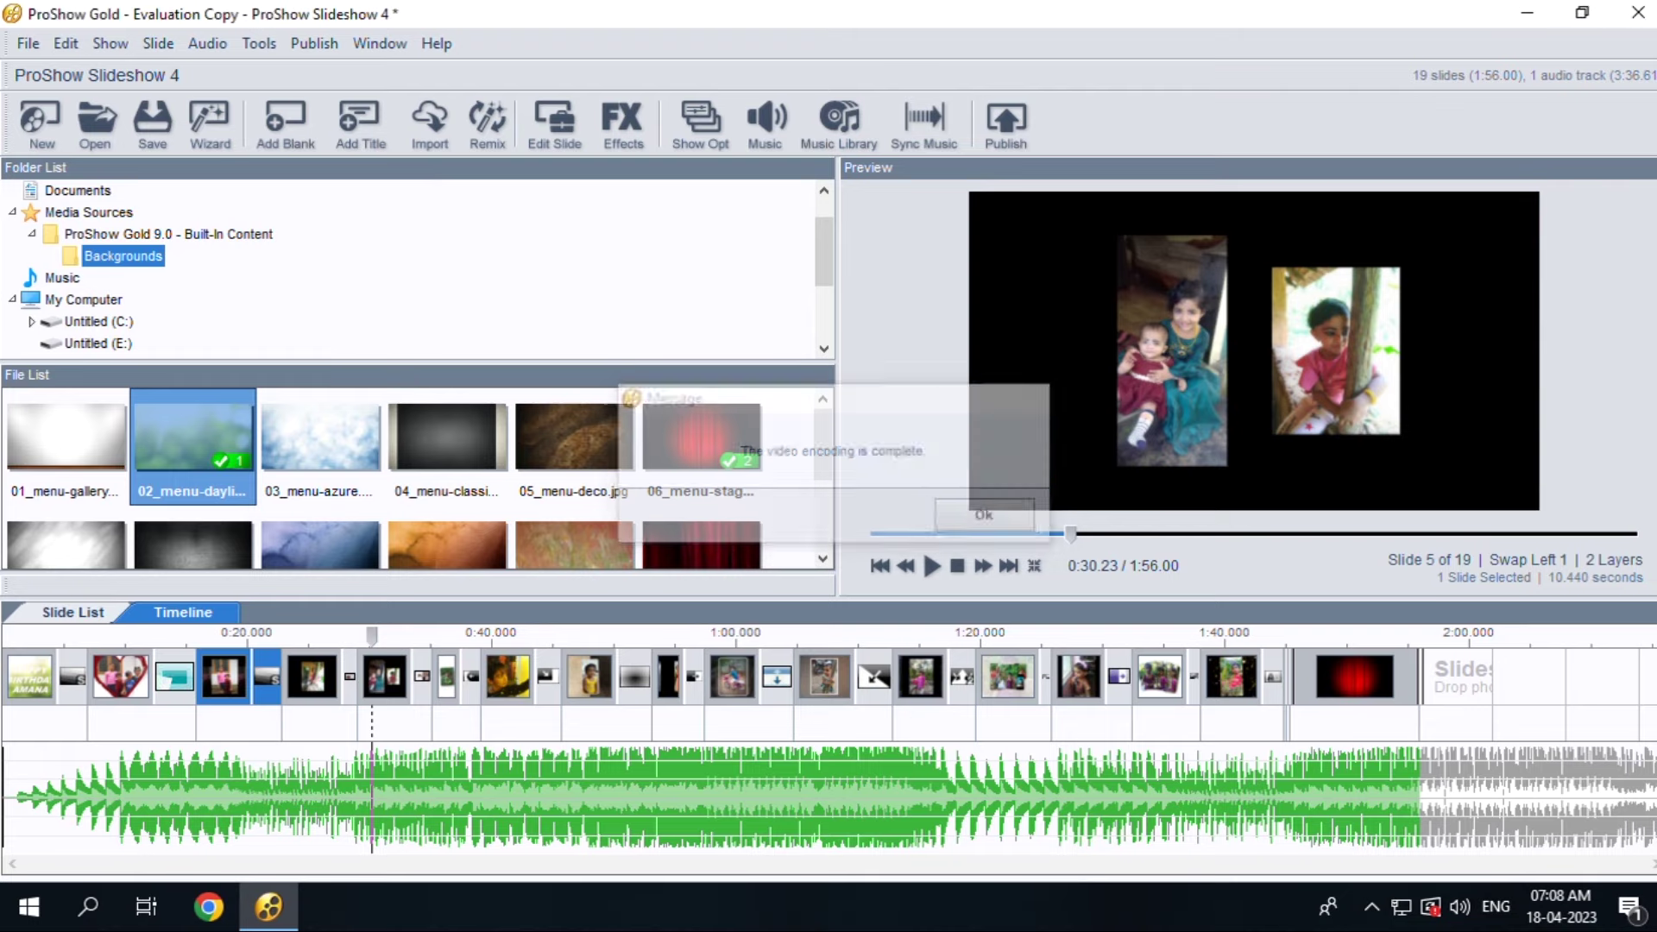
key("alt+p")
key("Return")
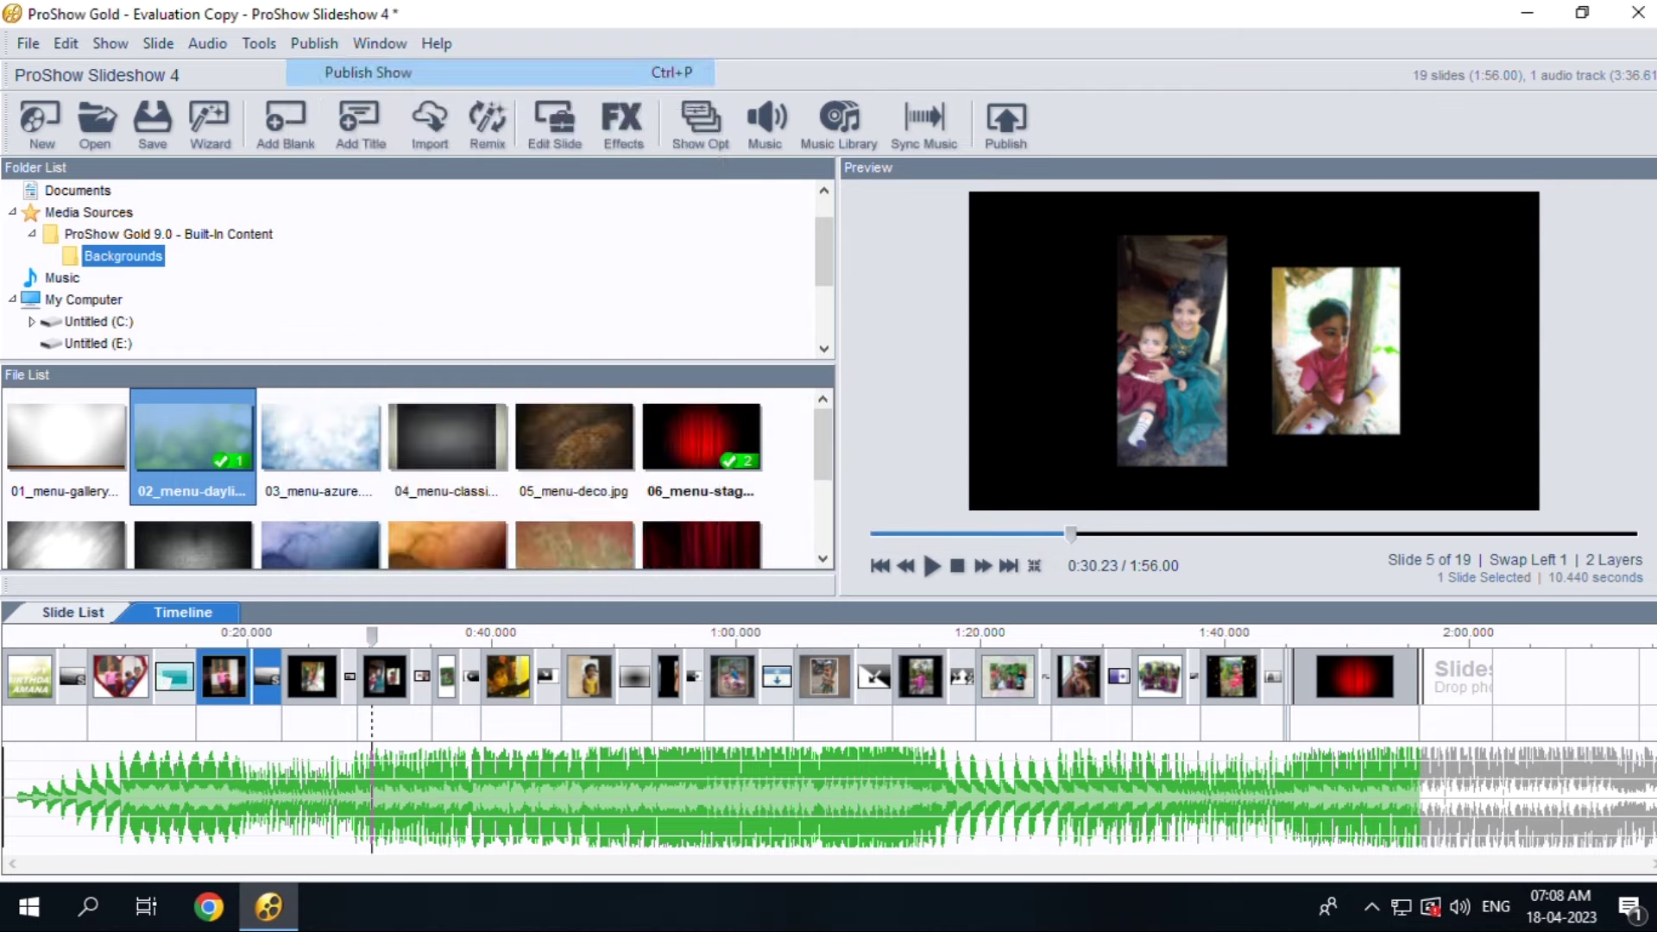
left_click(614, 428)
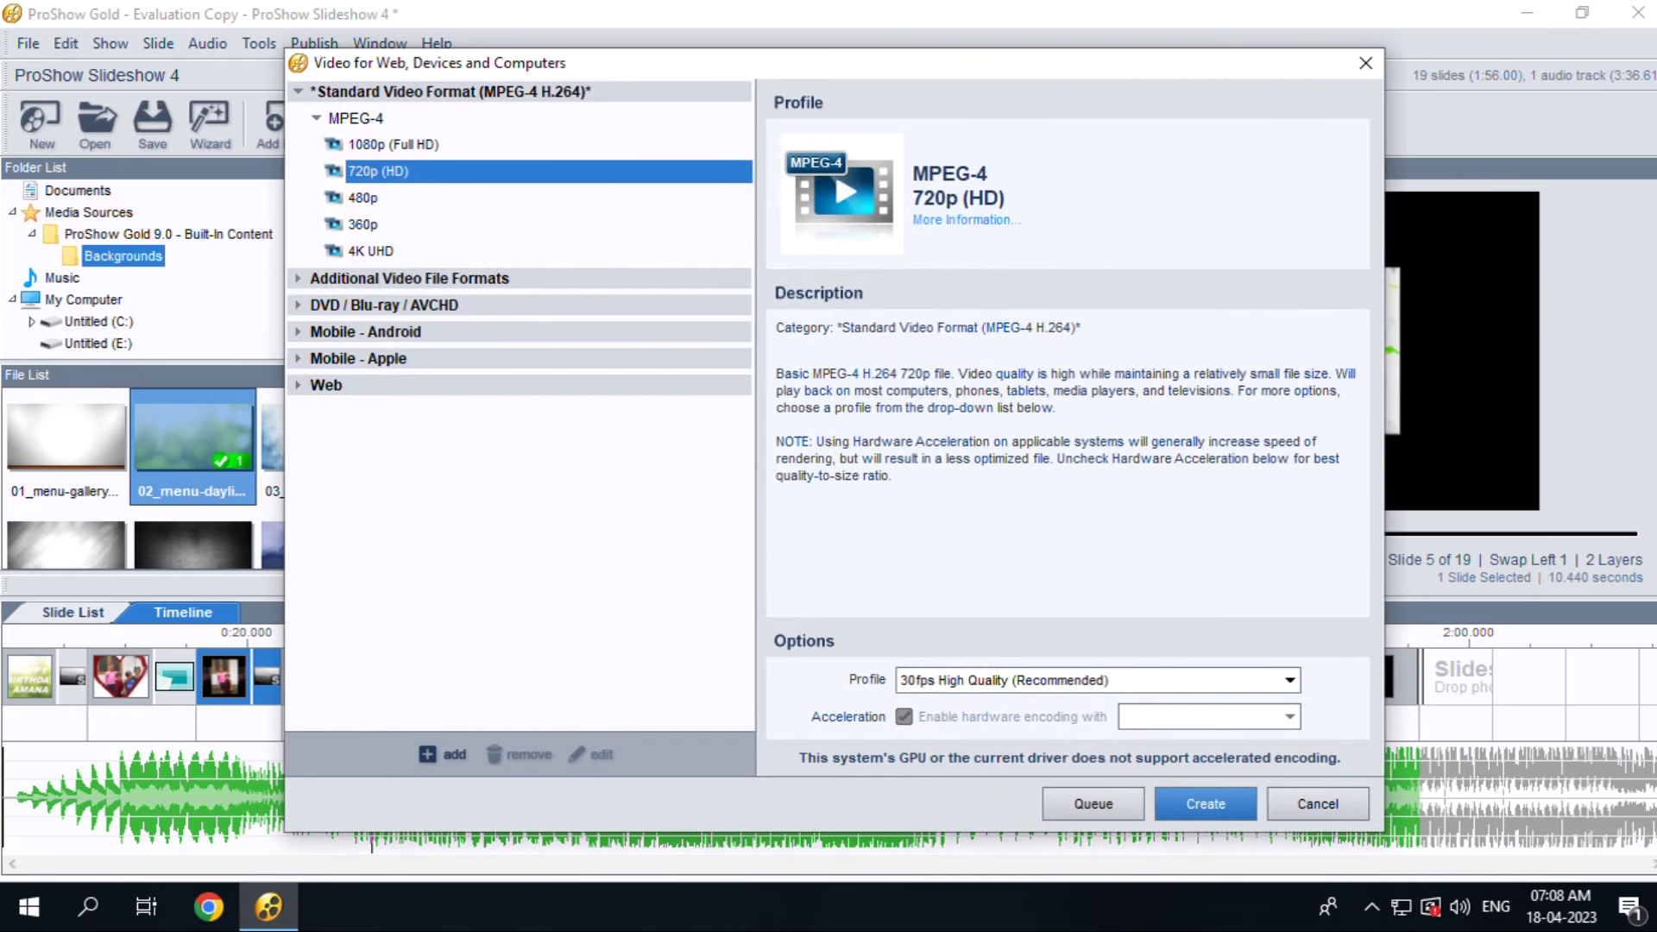
key("Return")
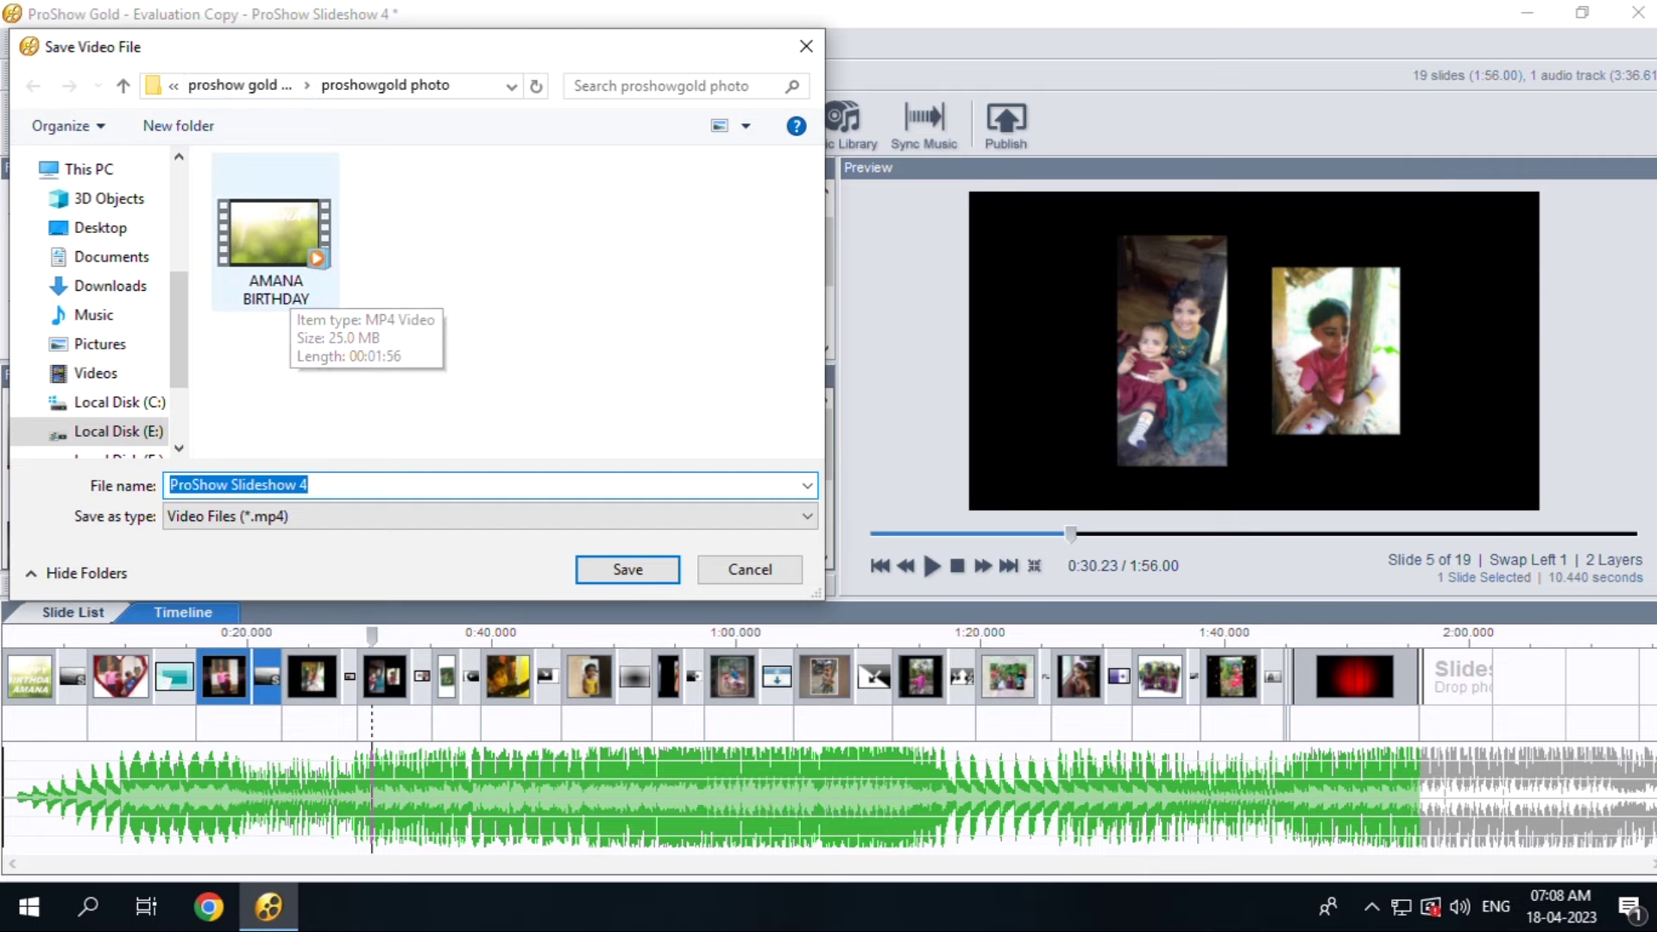
left_click(806, 46)
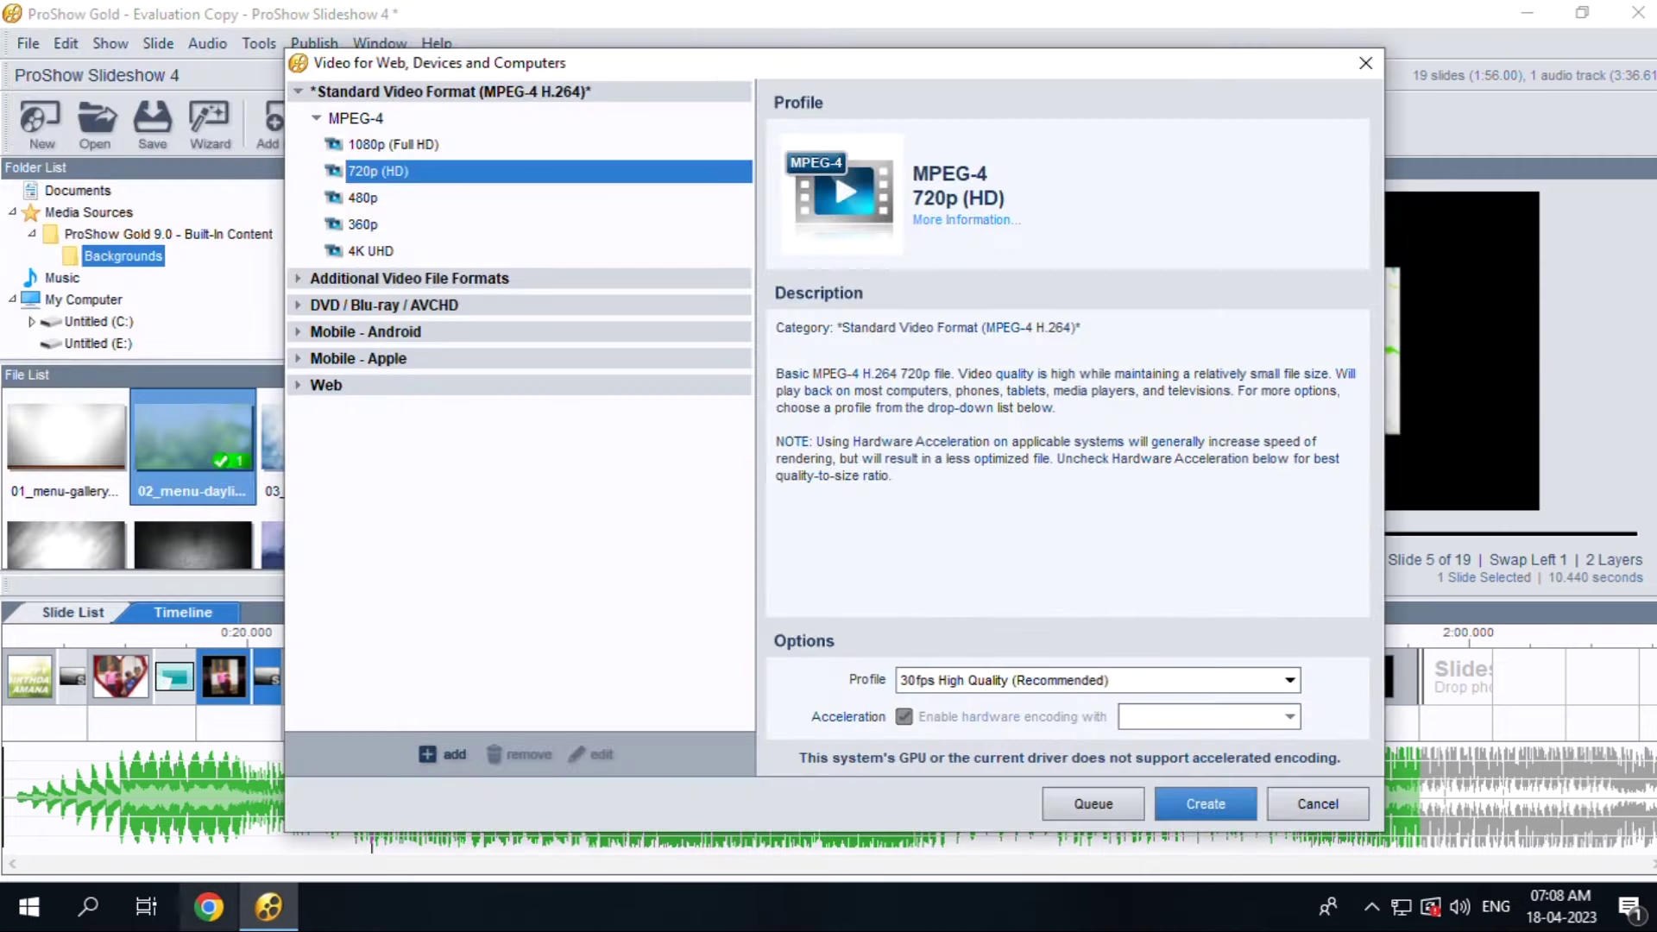
left_click(1316, 803)
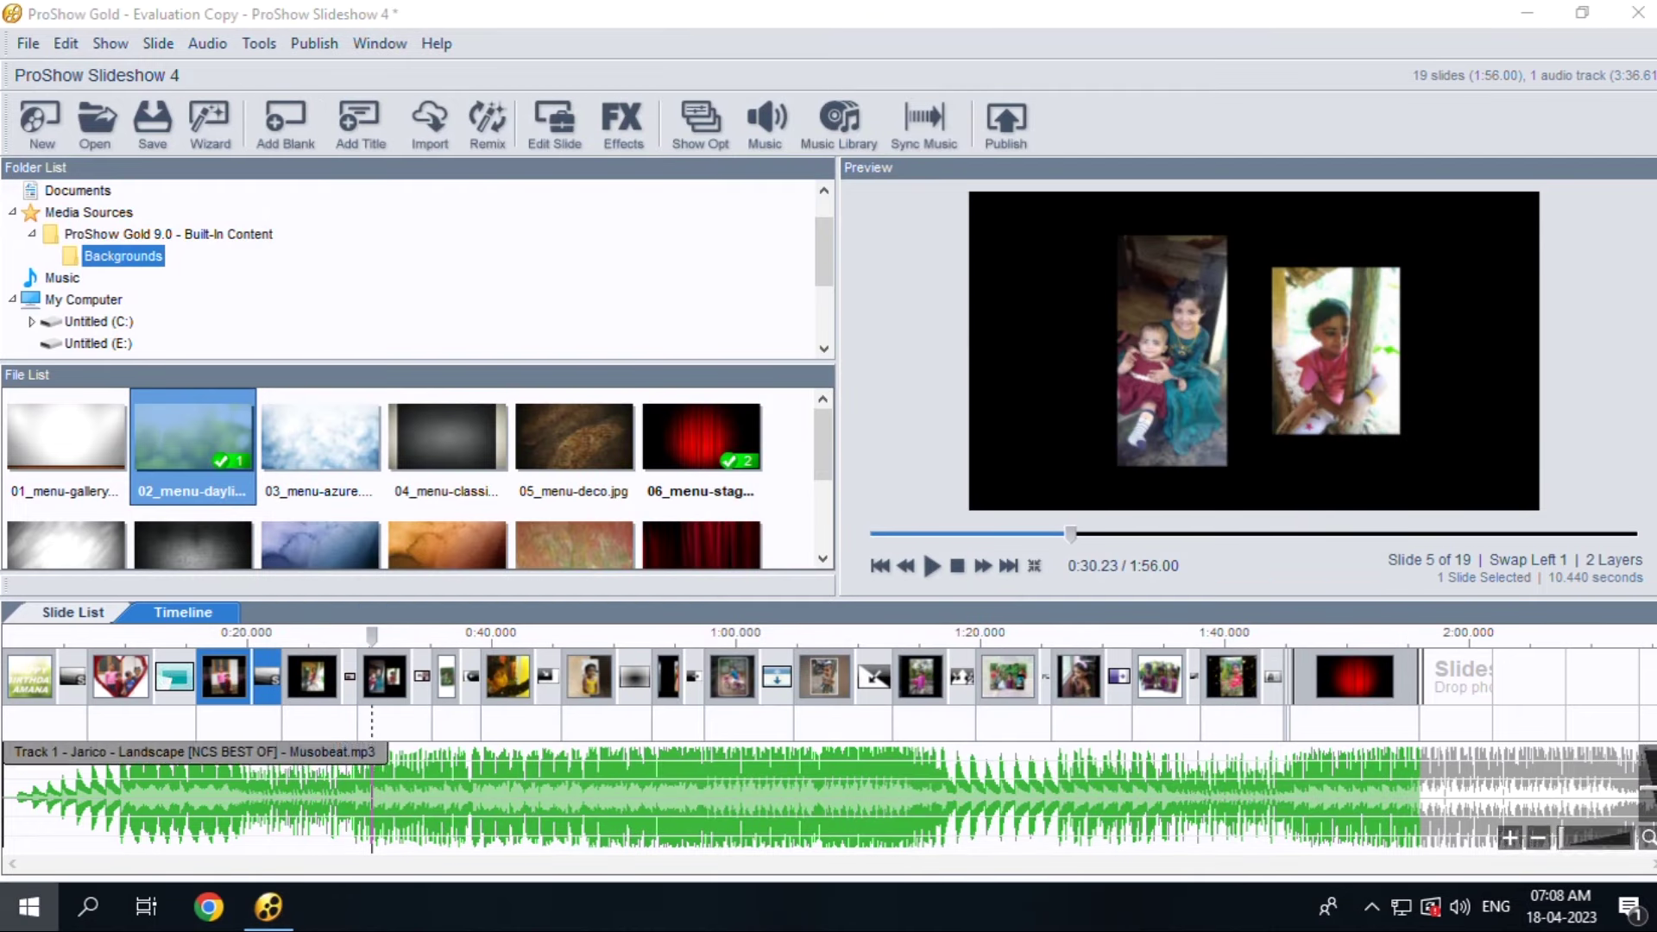
Switch from ProShow Gold to File Explorer via the desktop and open Local Disk (E:)
key("super+d")
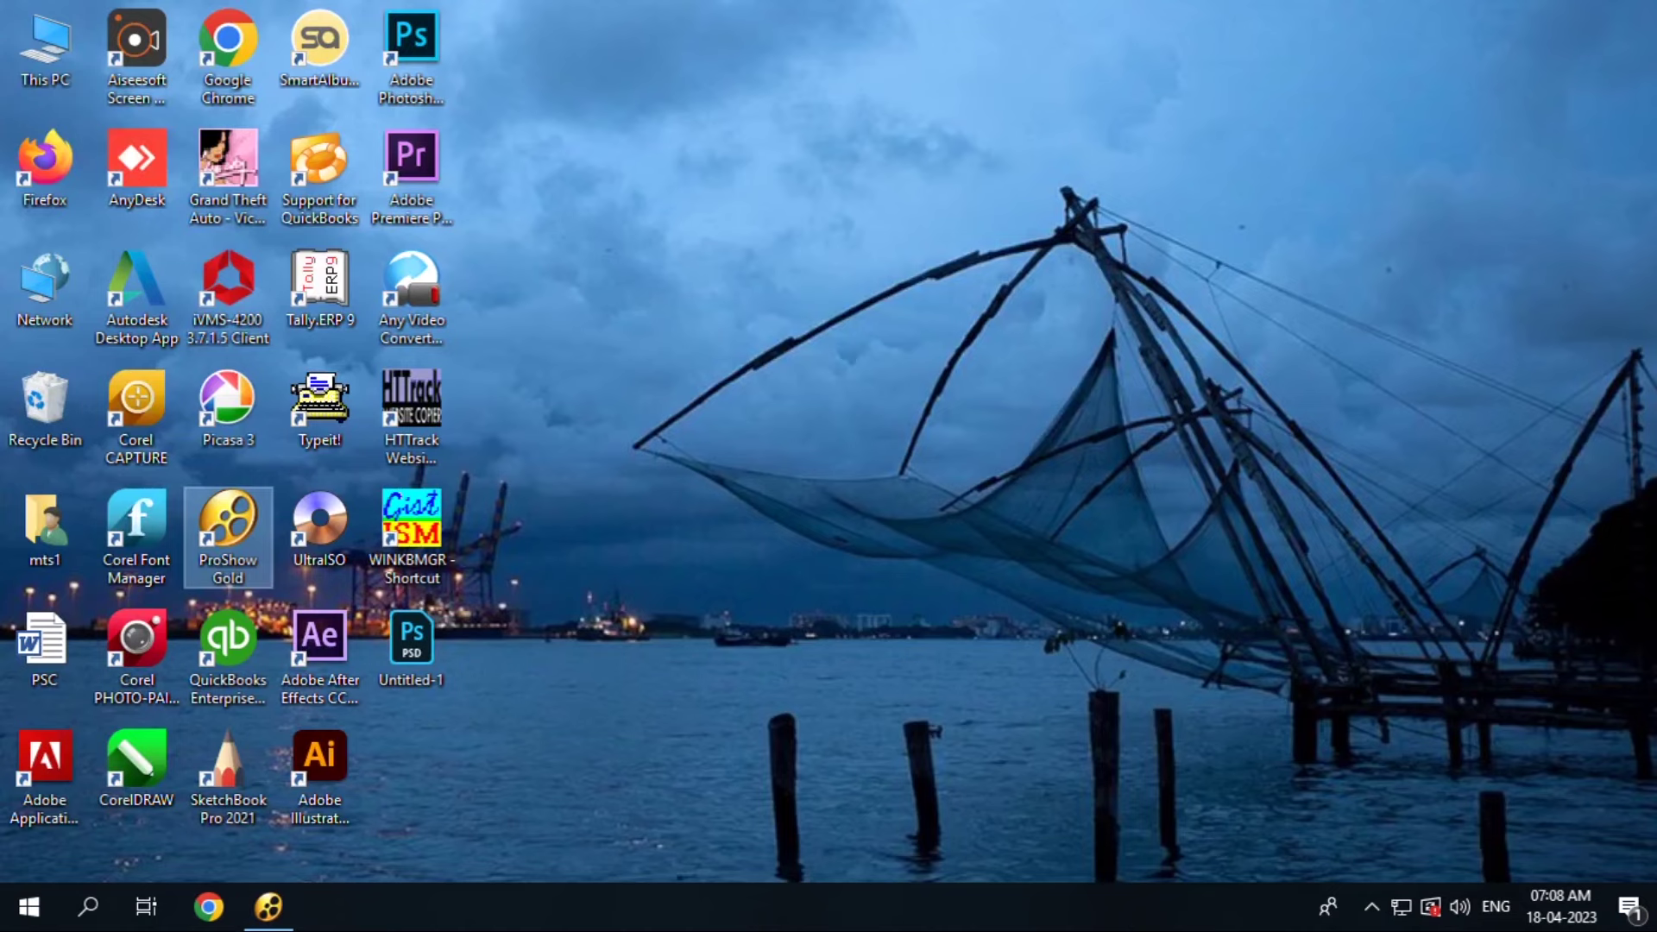
left_click(45, 47)
double_click(45, 48)
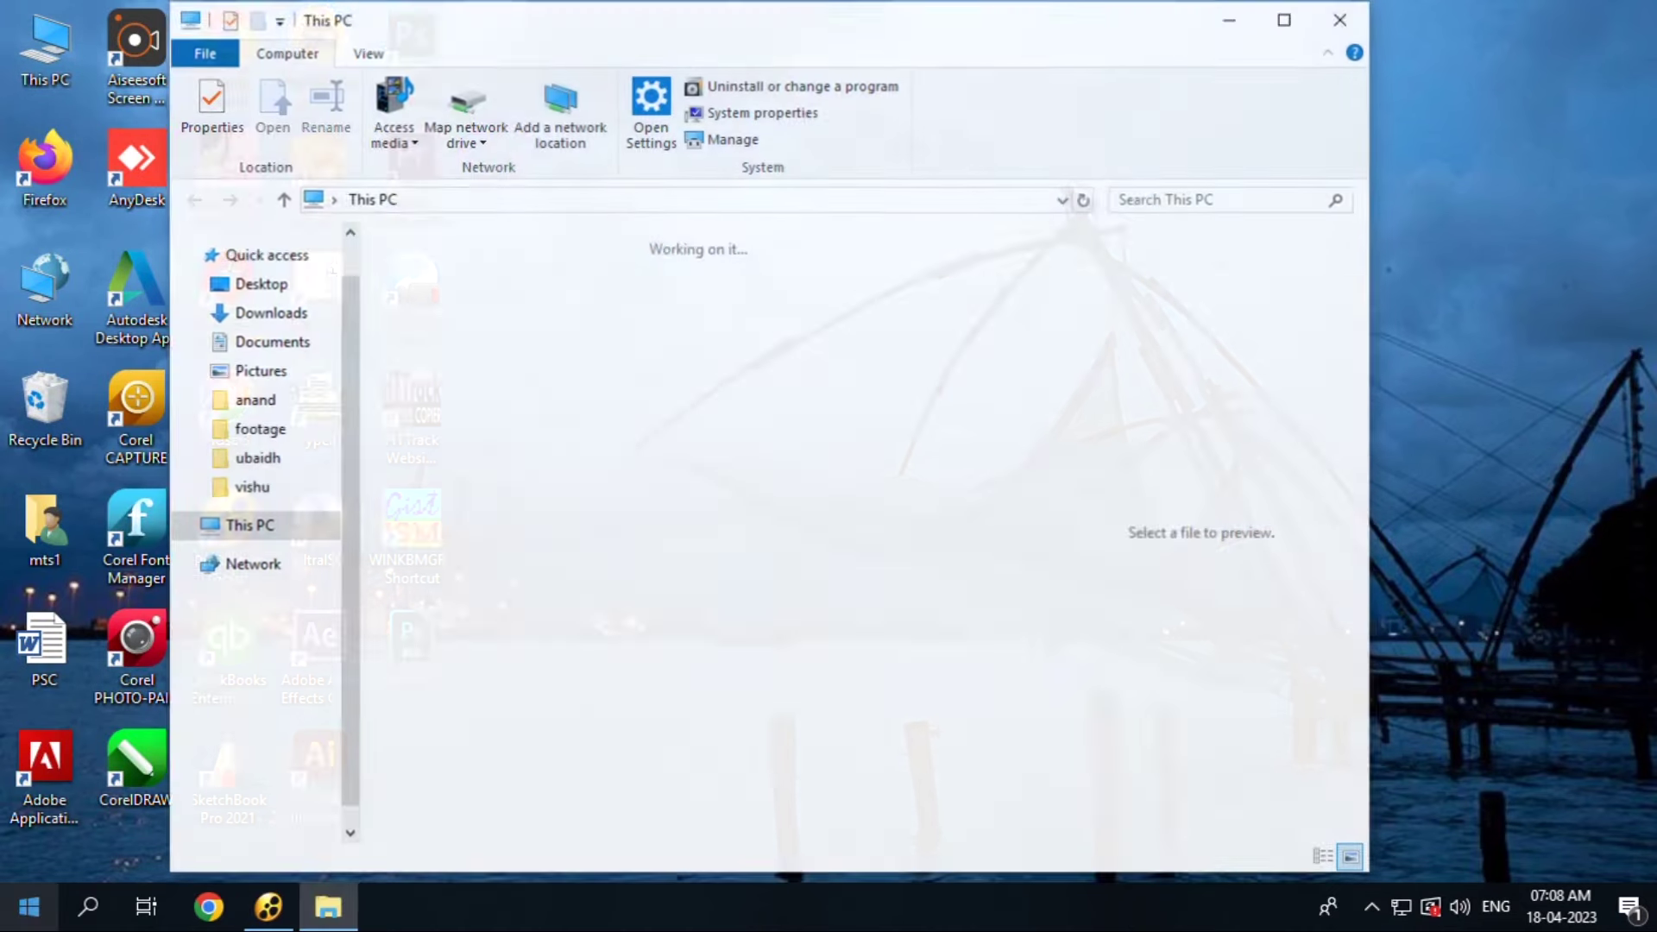
left_click(276, 787)
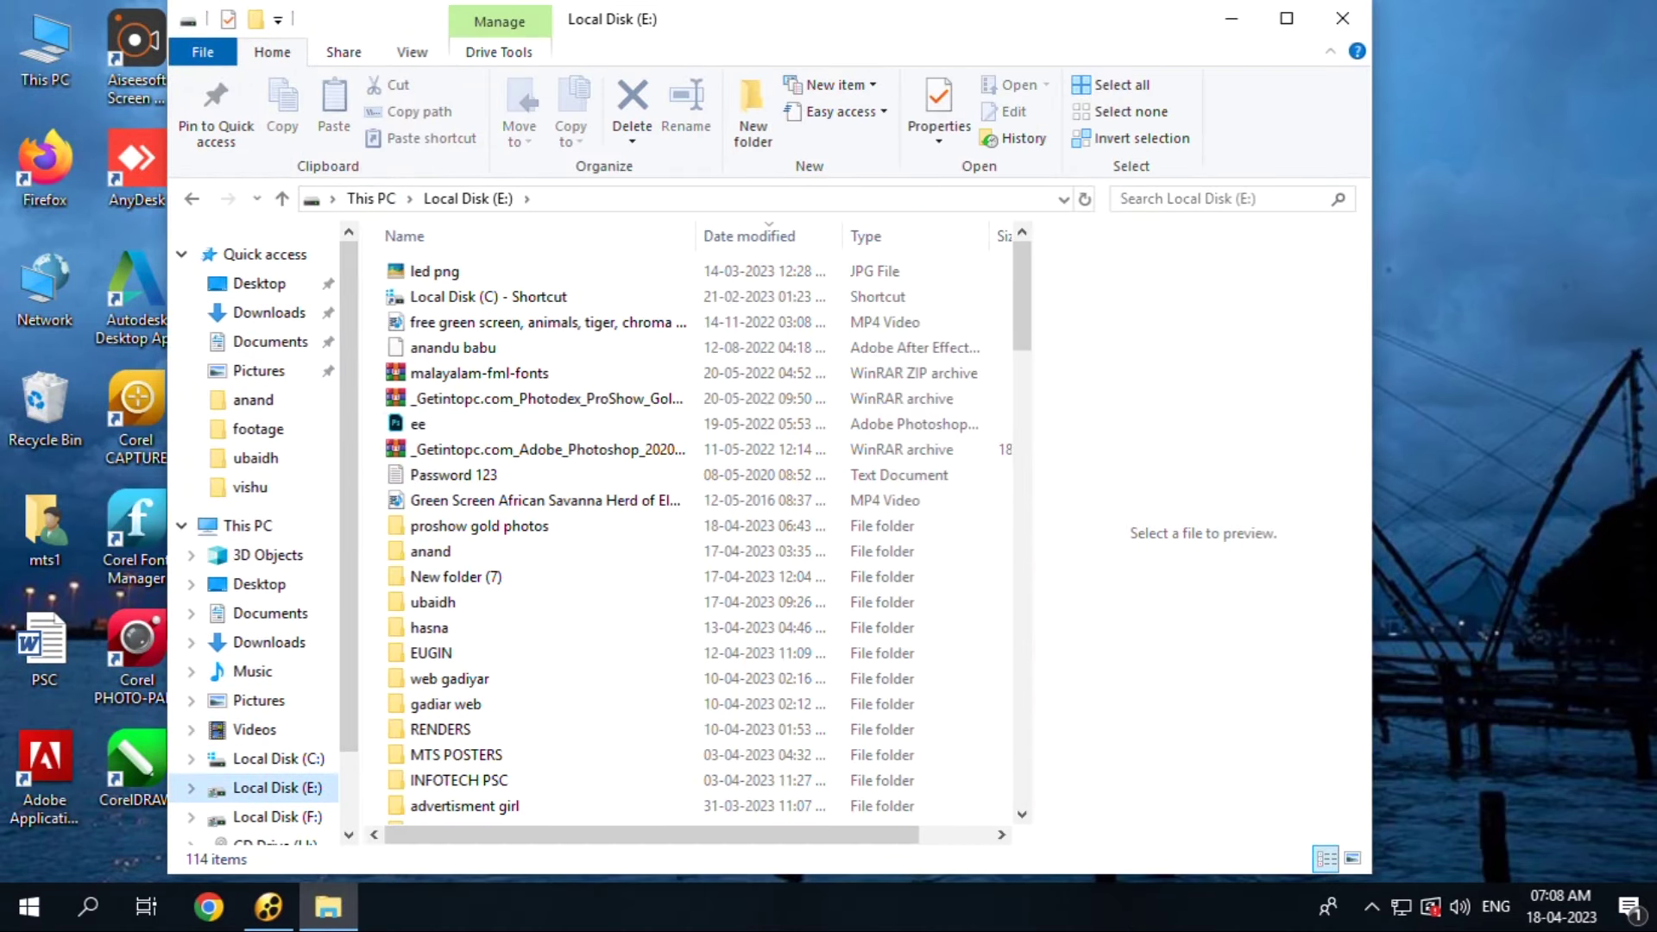
Find the "proshow gold photos" folder on Local Disk (E:) and open its "proshowgold photo" subfolder
left_click(417, 423)
key("p")
key("p")
key("p")
key("p")
key("p")
key("p")
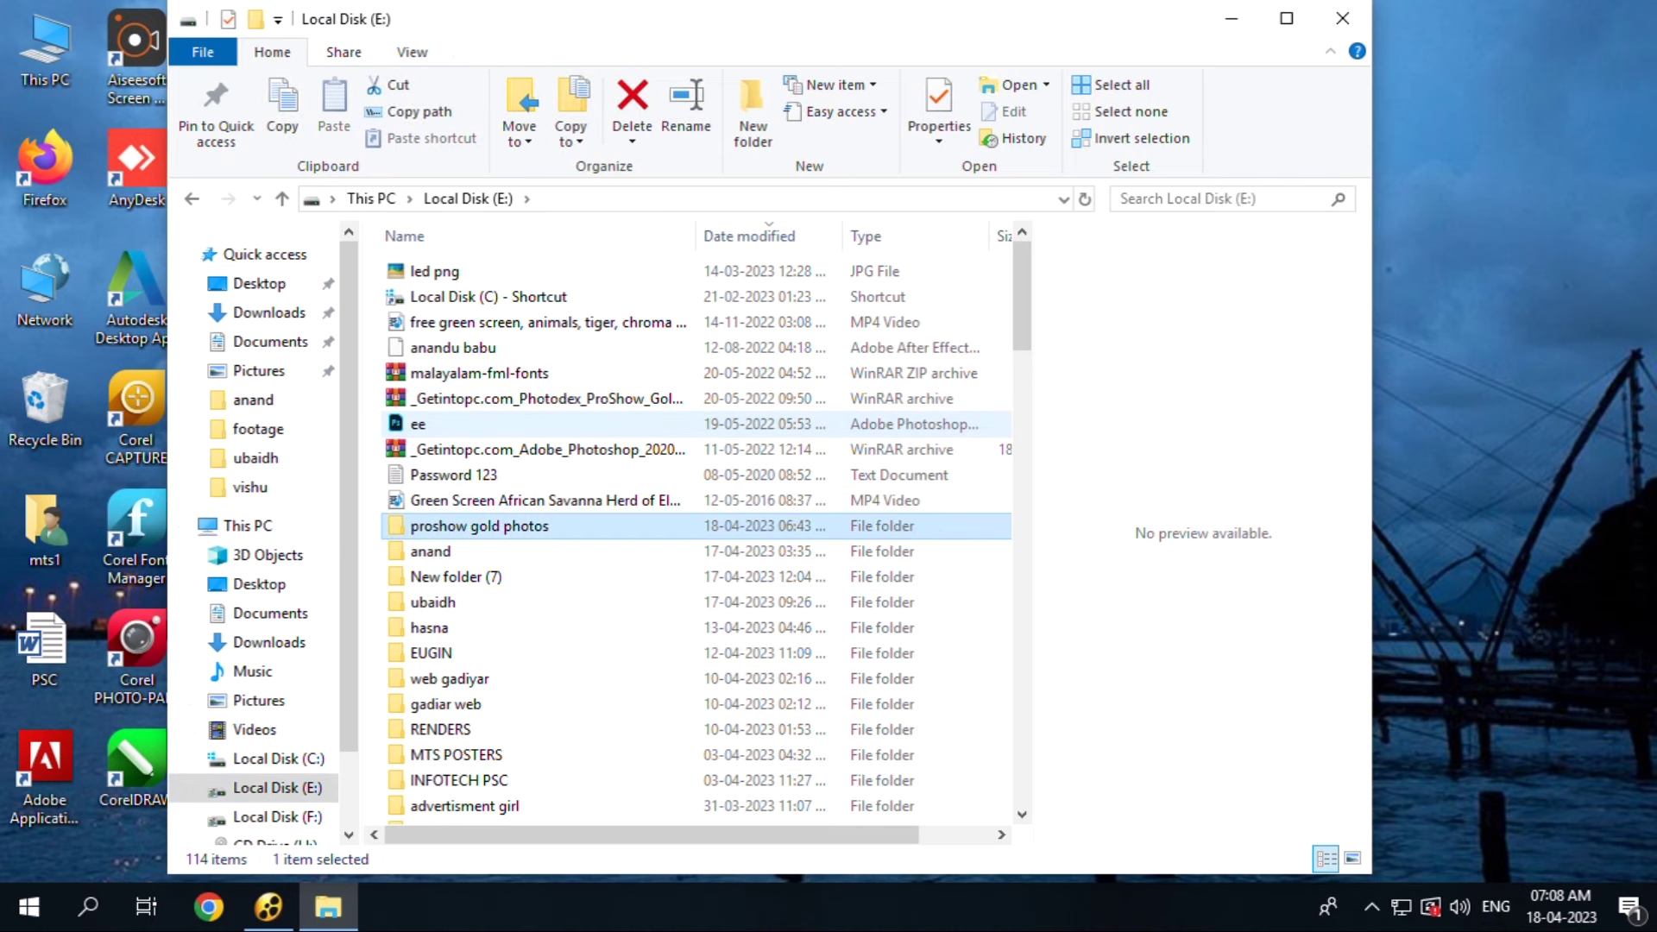
key("p")
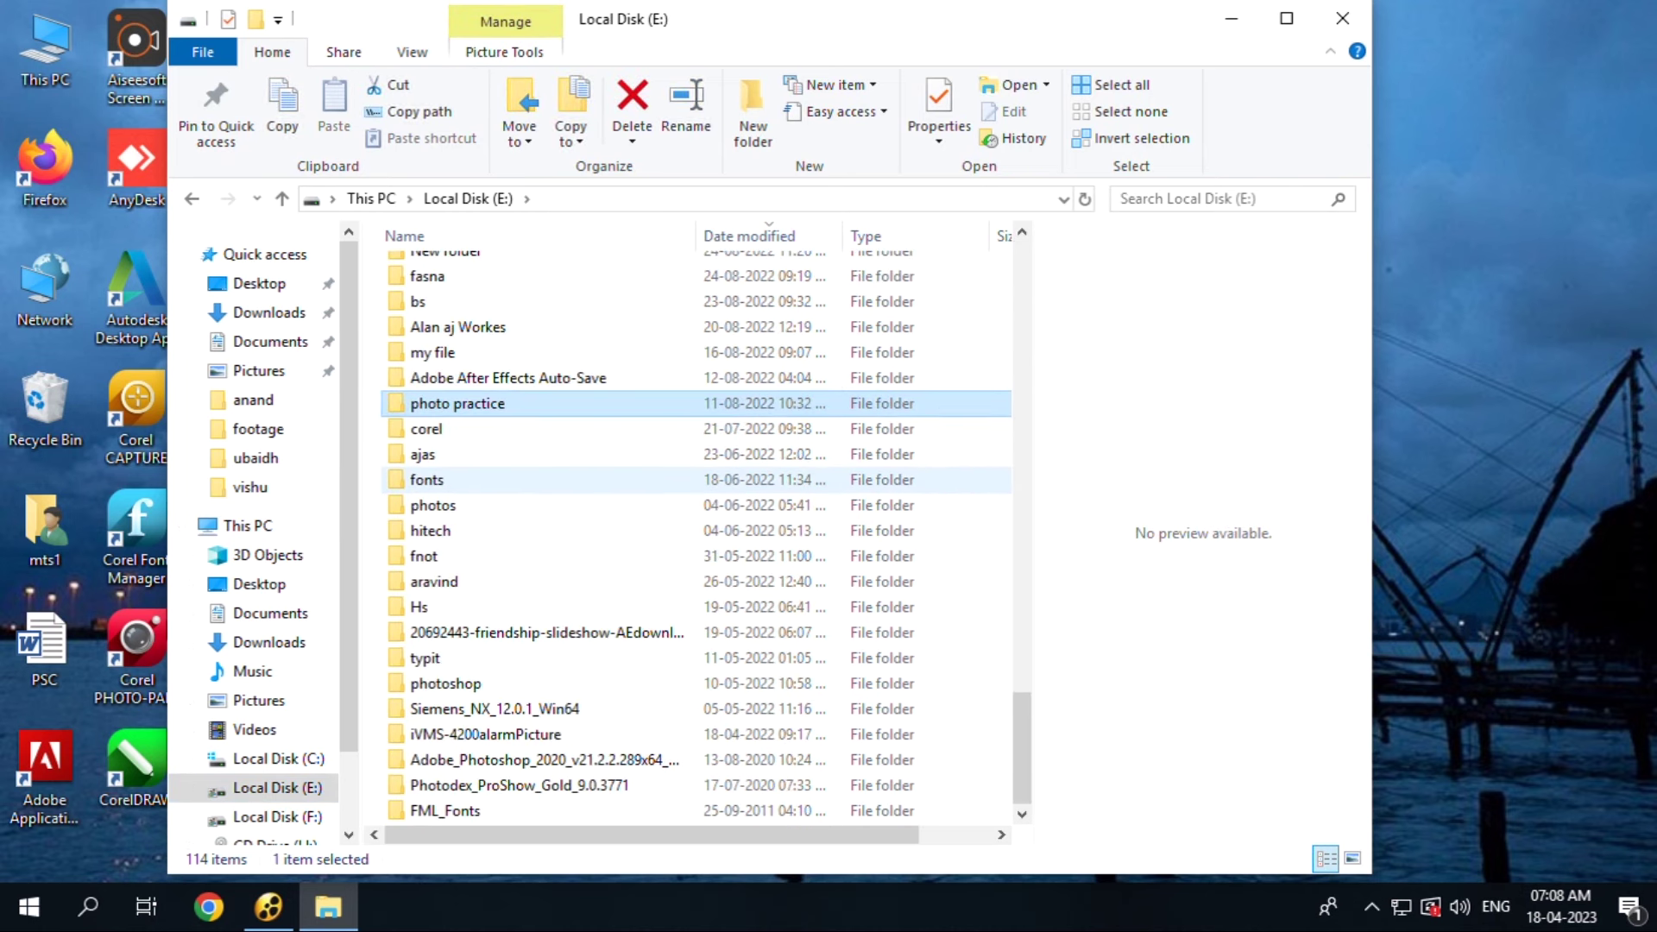
key("p")
key("p")
key("p")
key("p")
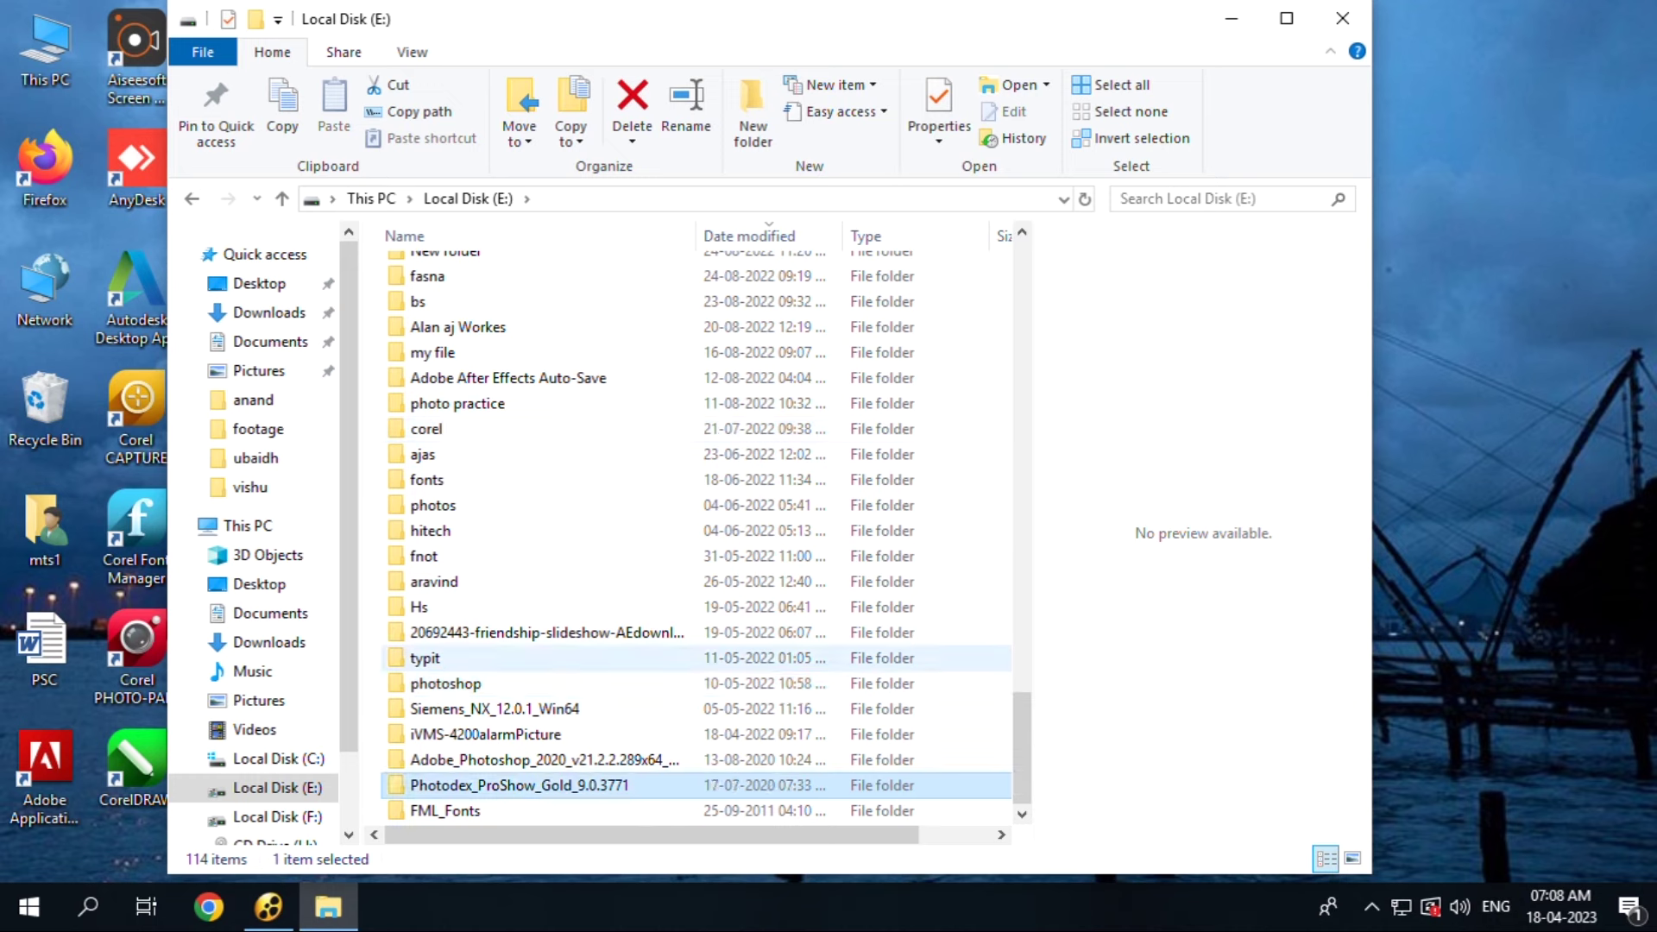
key("p")
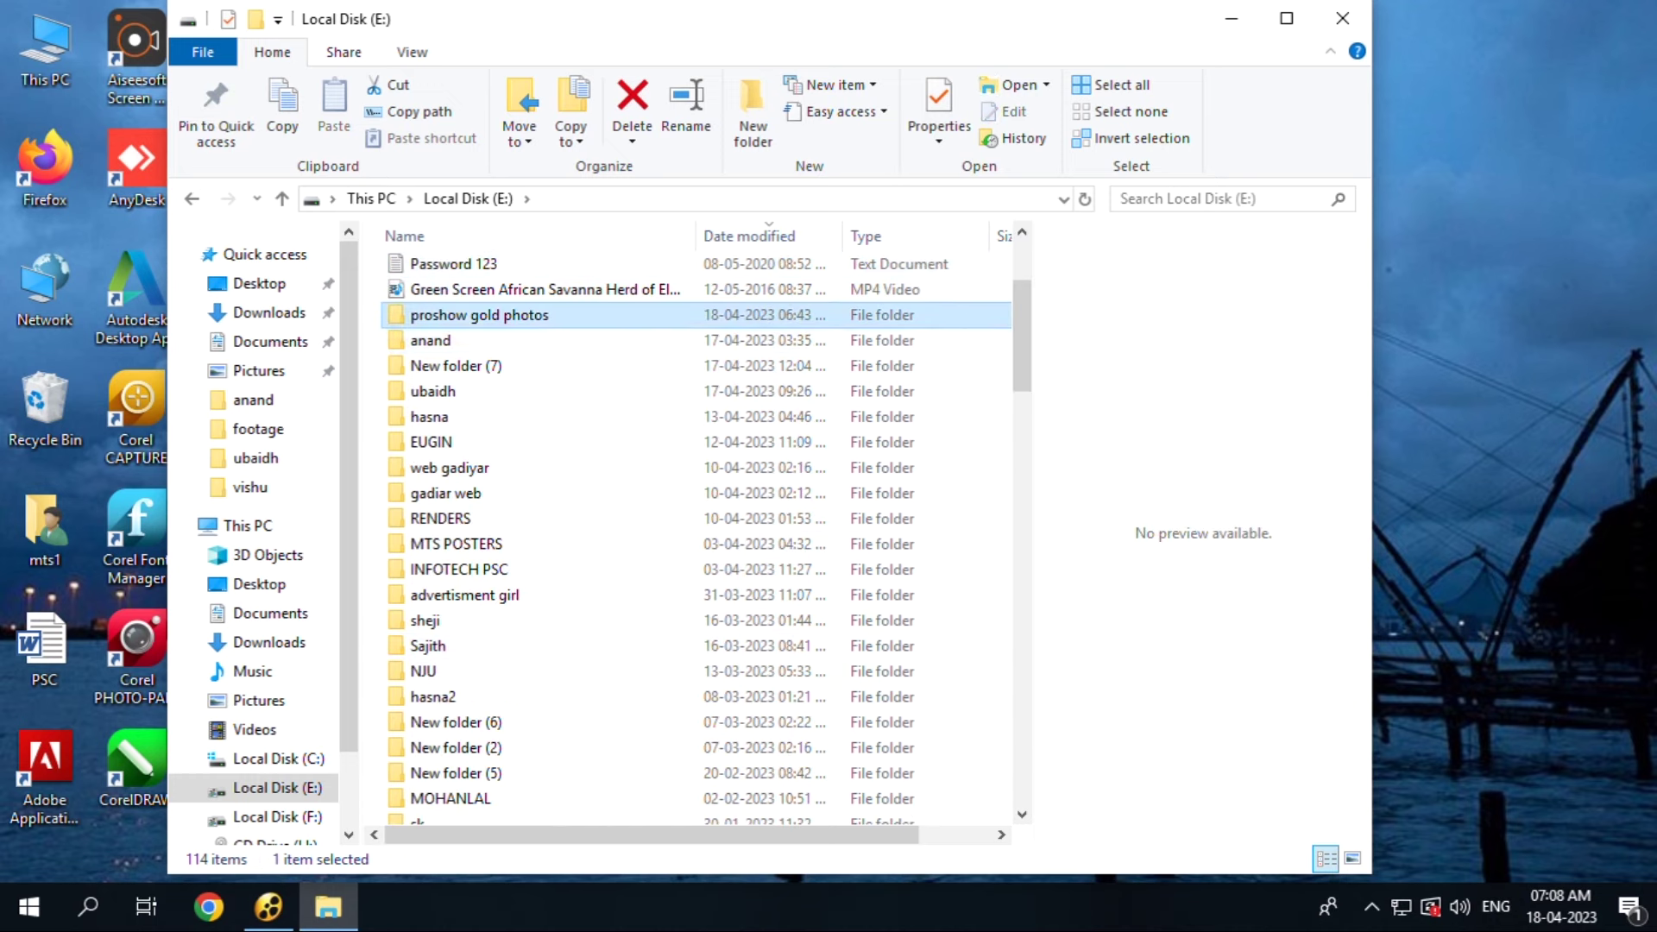
key("Return")
key("p")
key("Return")
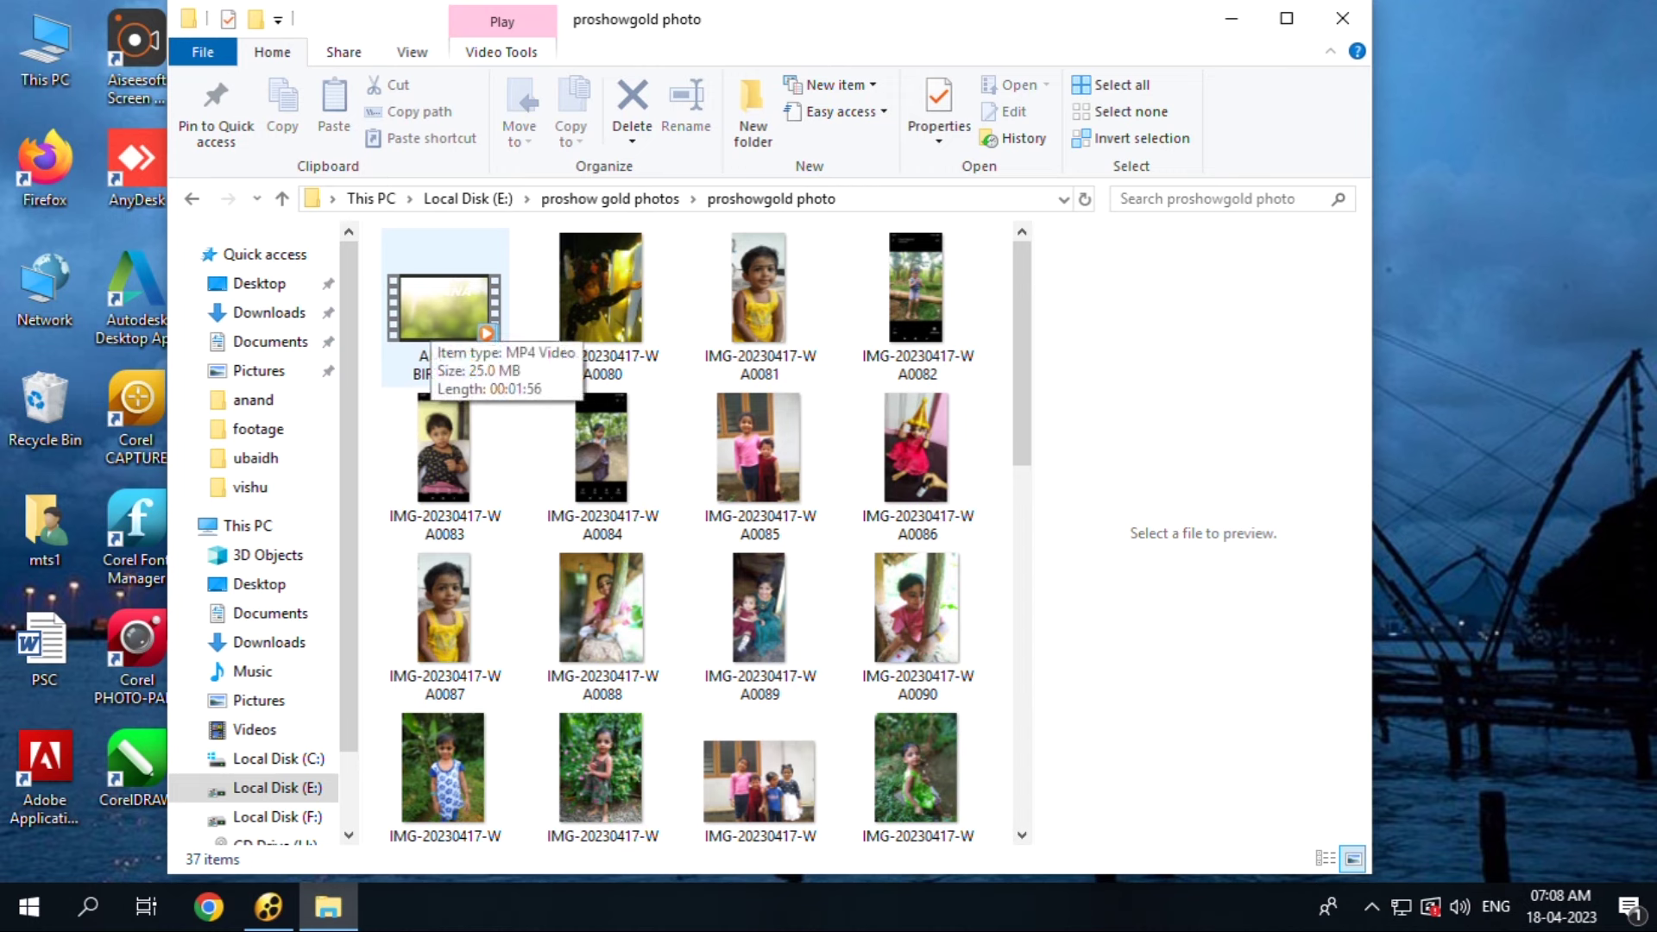
Open the exported birthday video in the media player, maximize the player window, and play the video
left_click(429, 326)
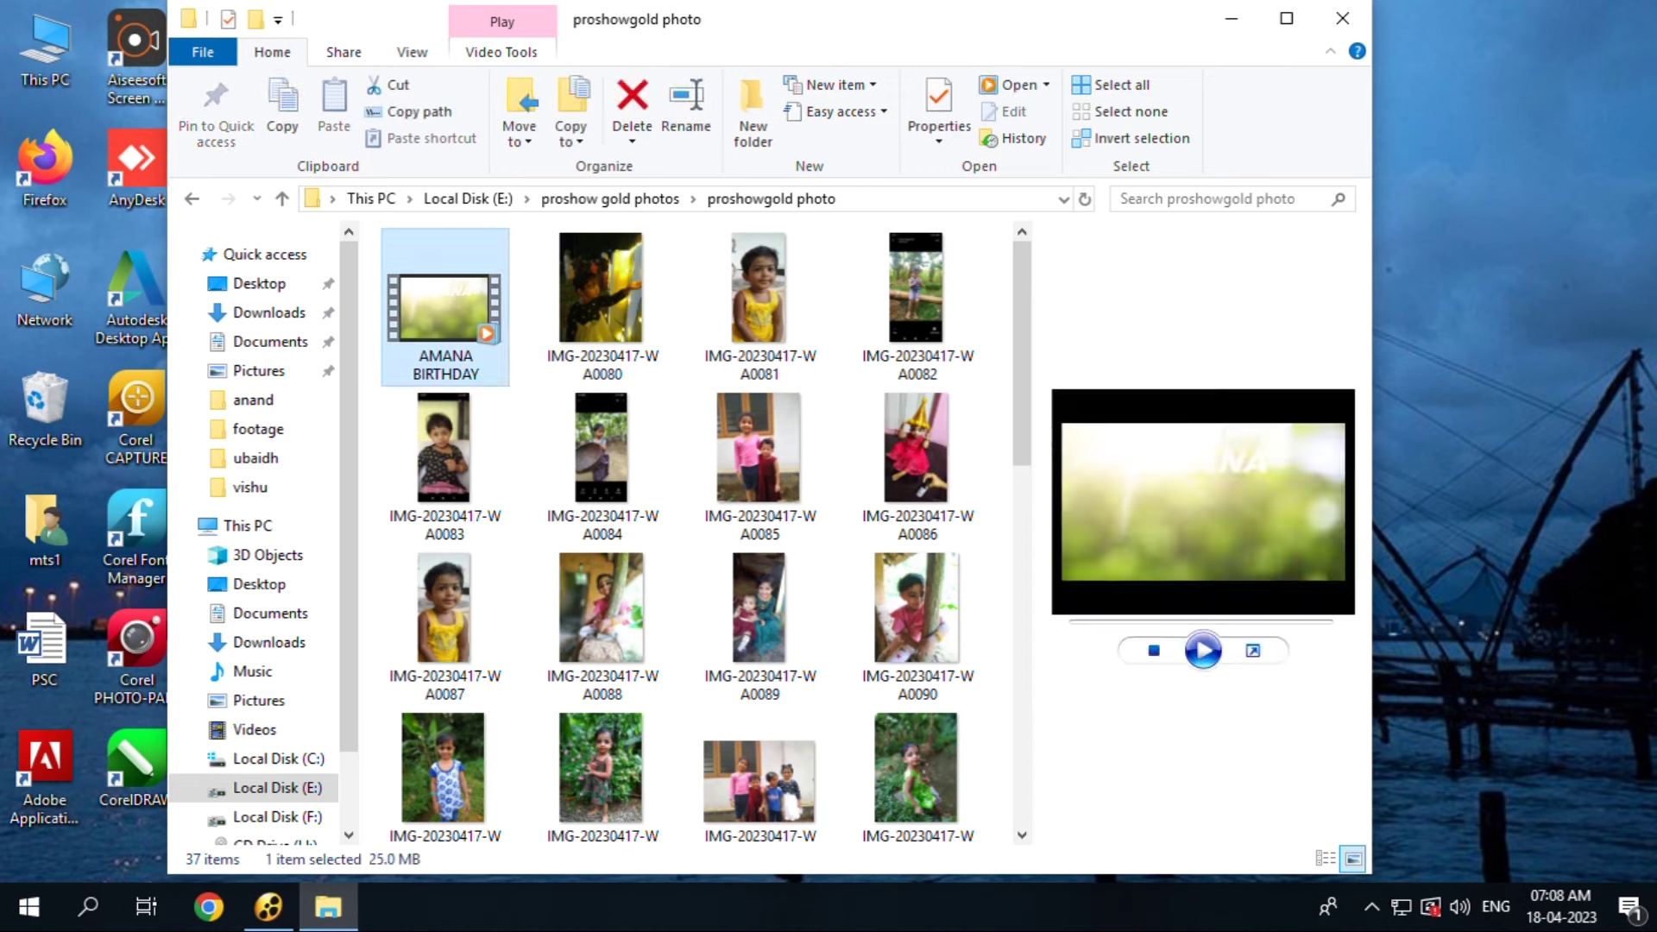
key("Return")
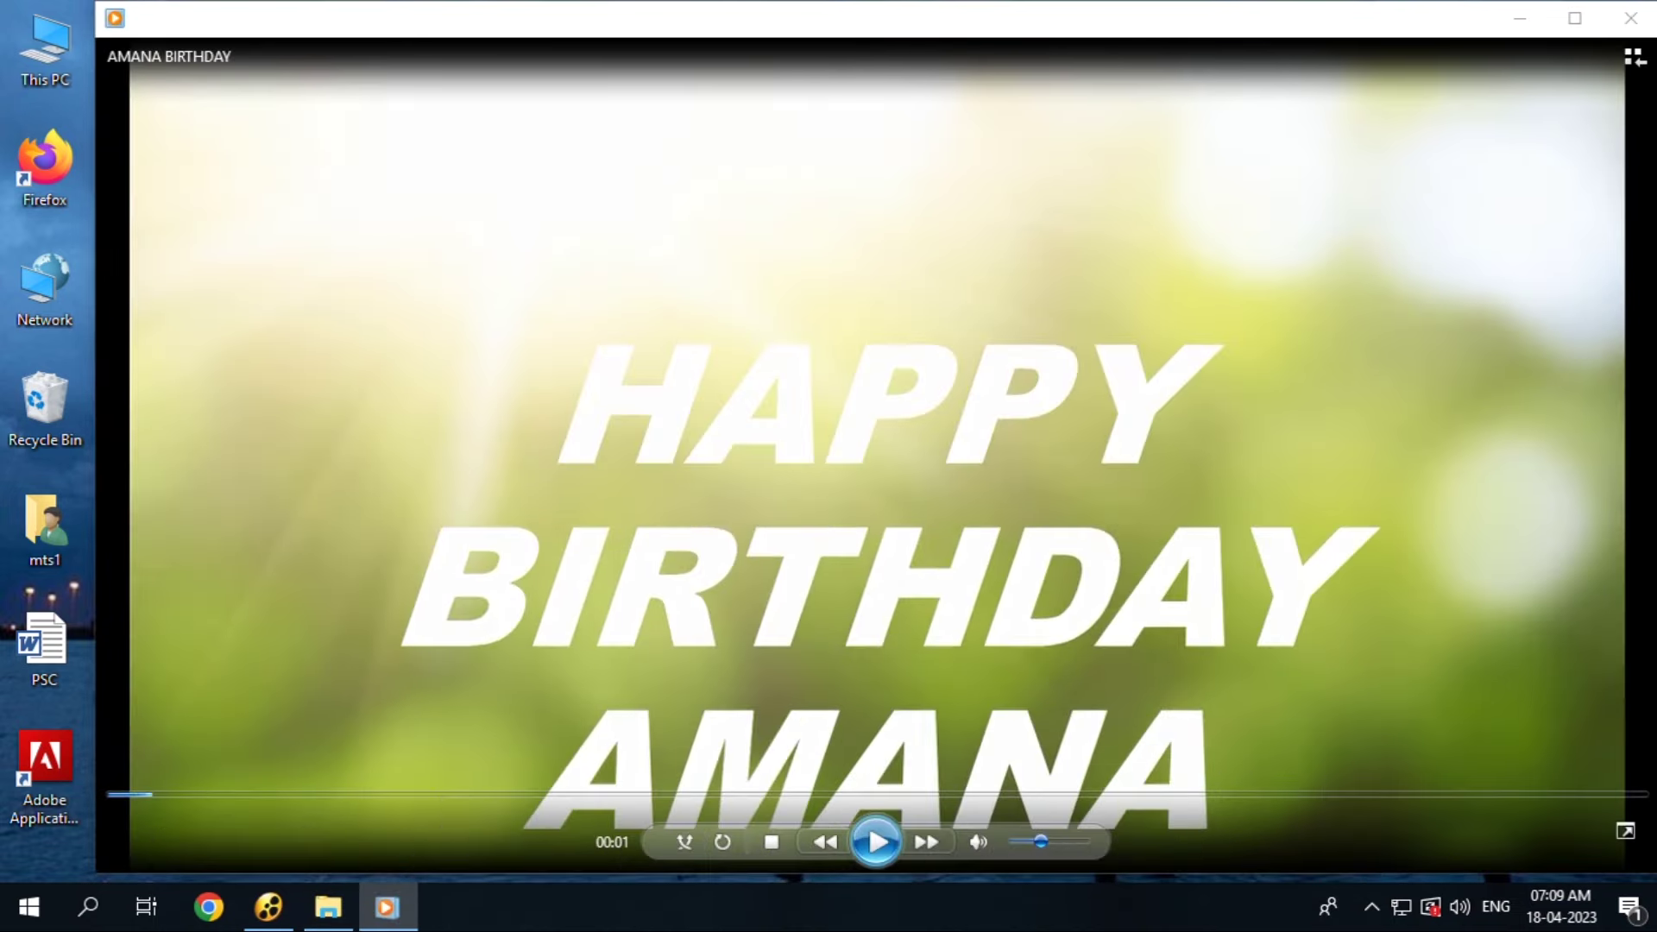
left_click(1575, 18)
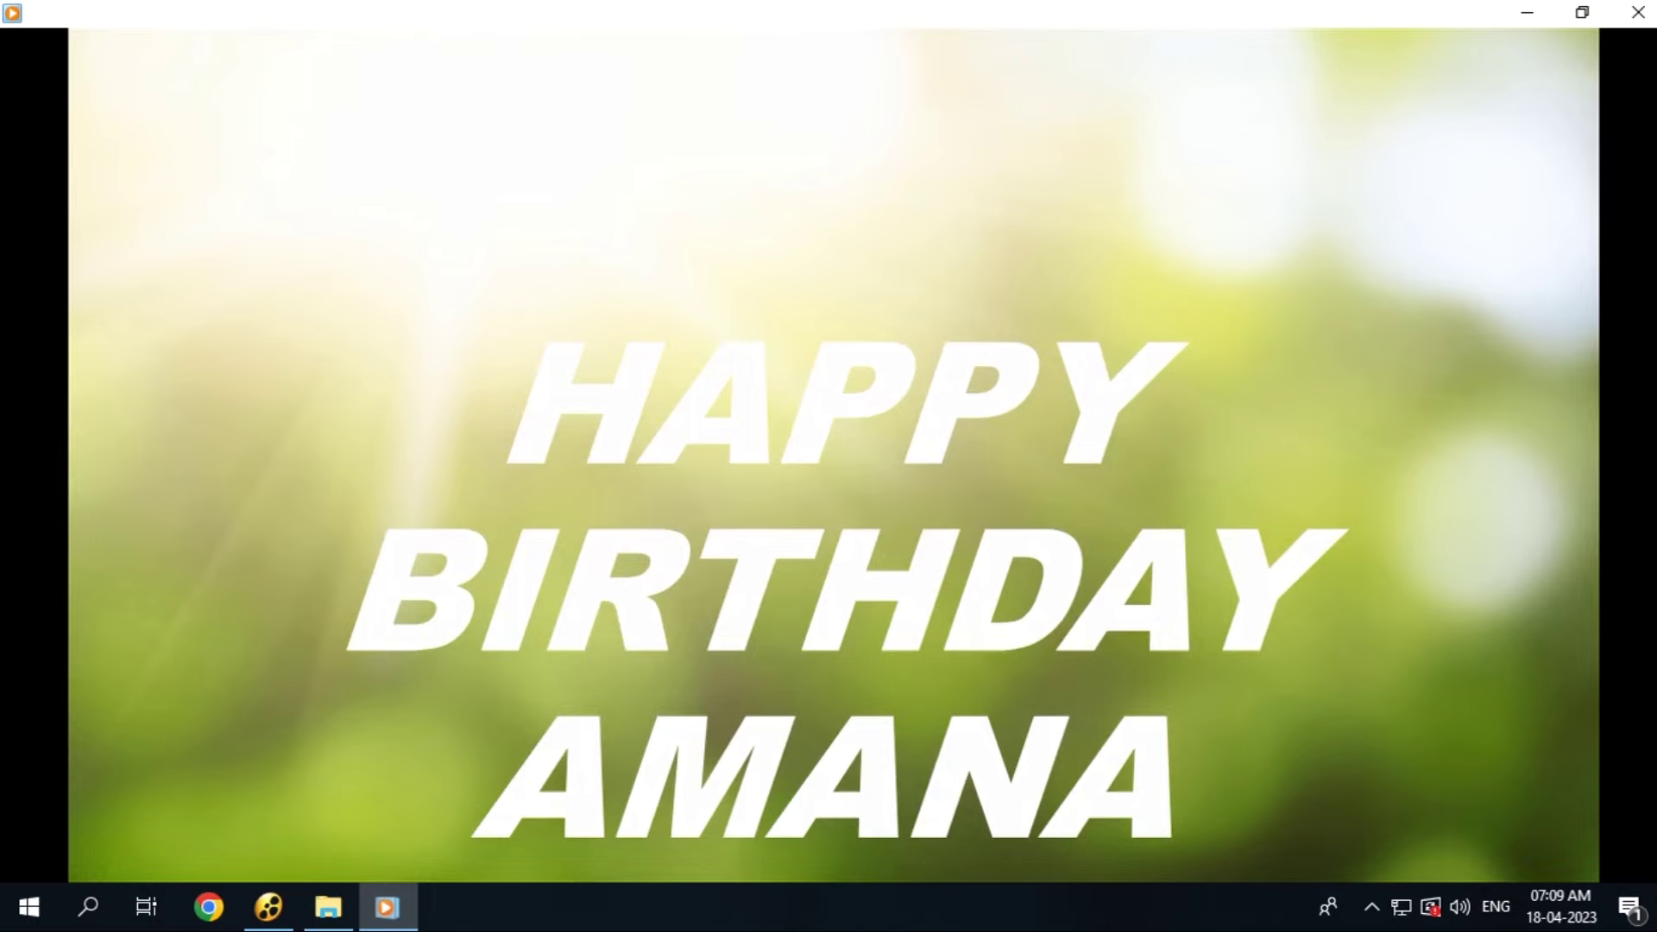
mouse_move(832, 852)
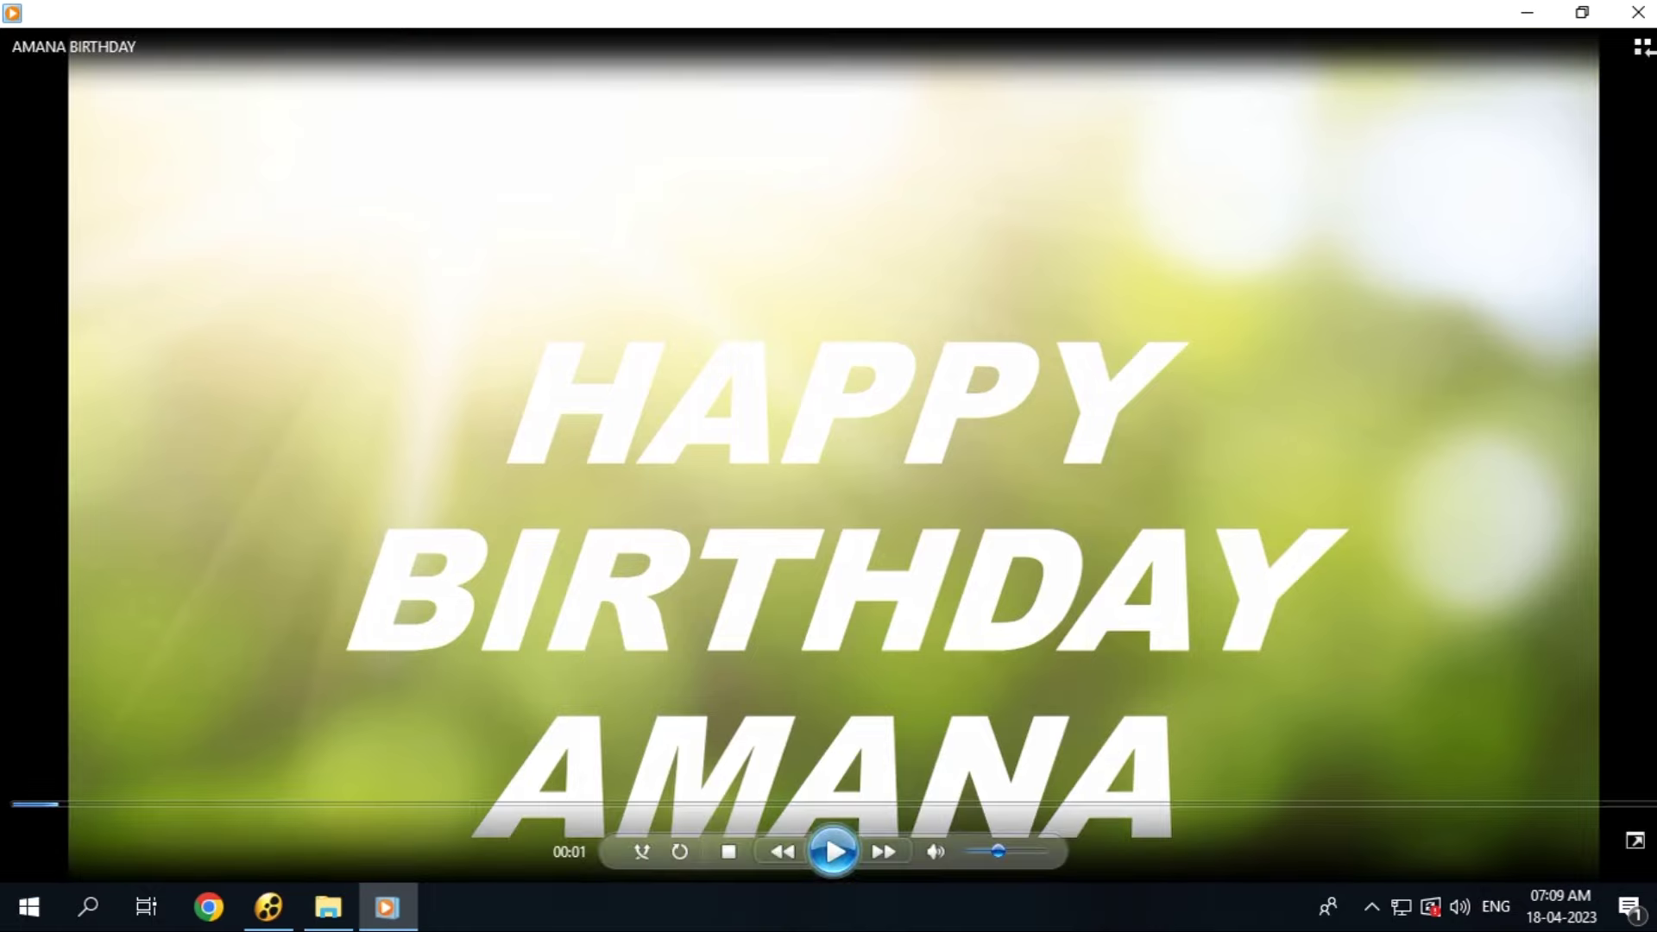
left_click(833, 852)
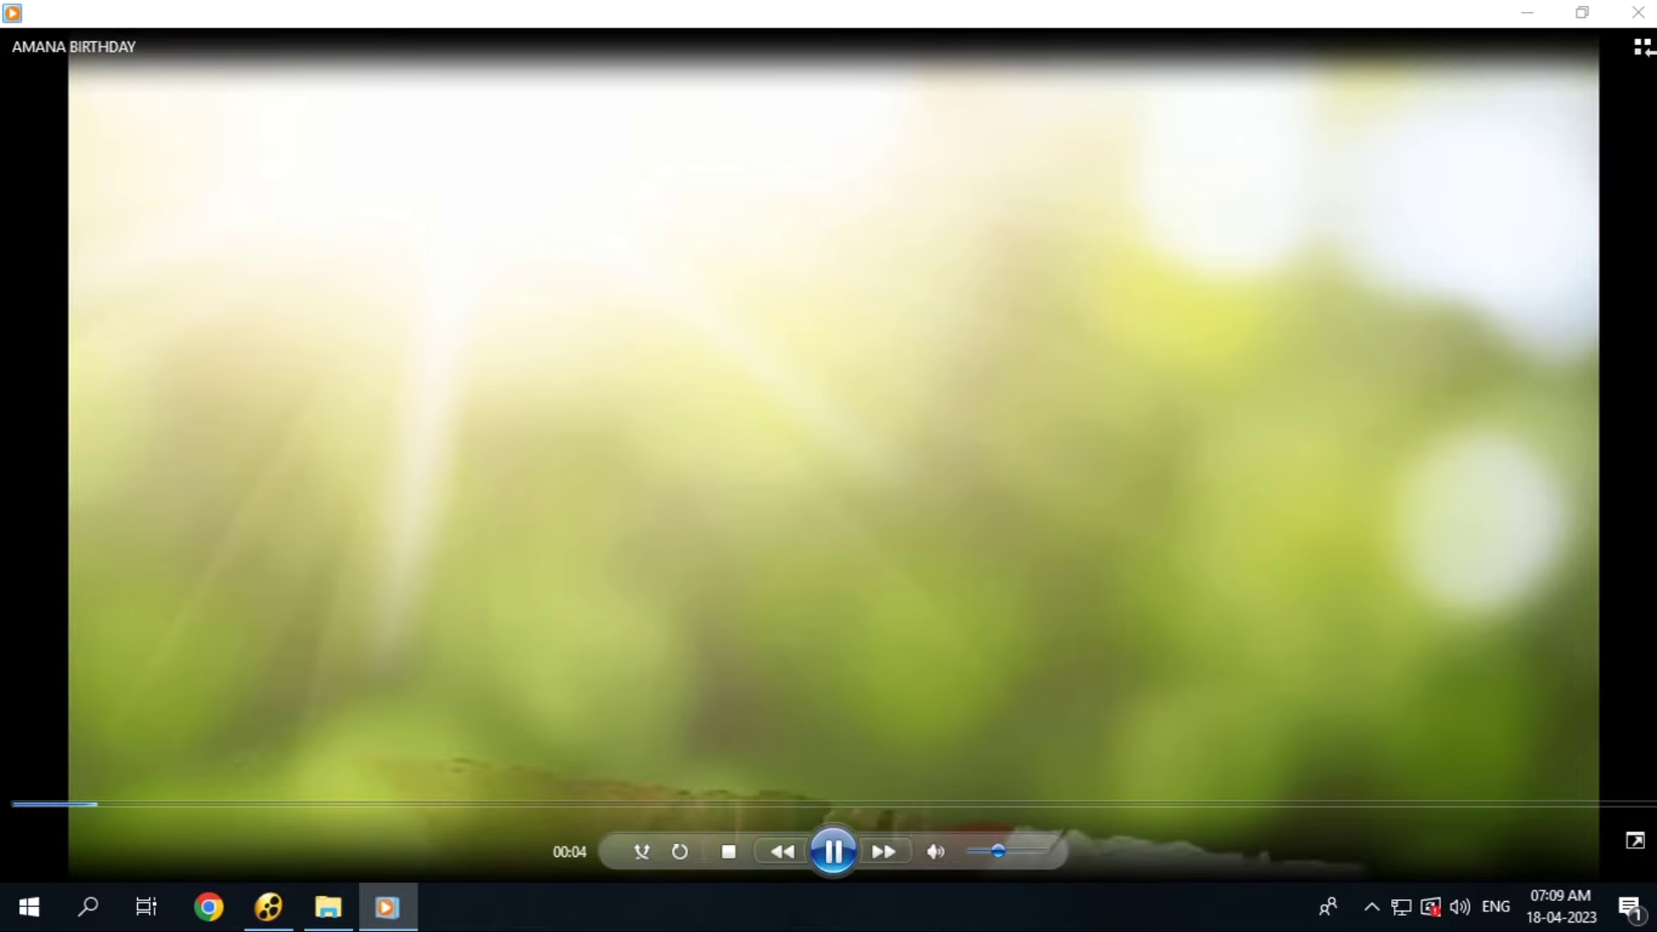